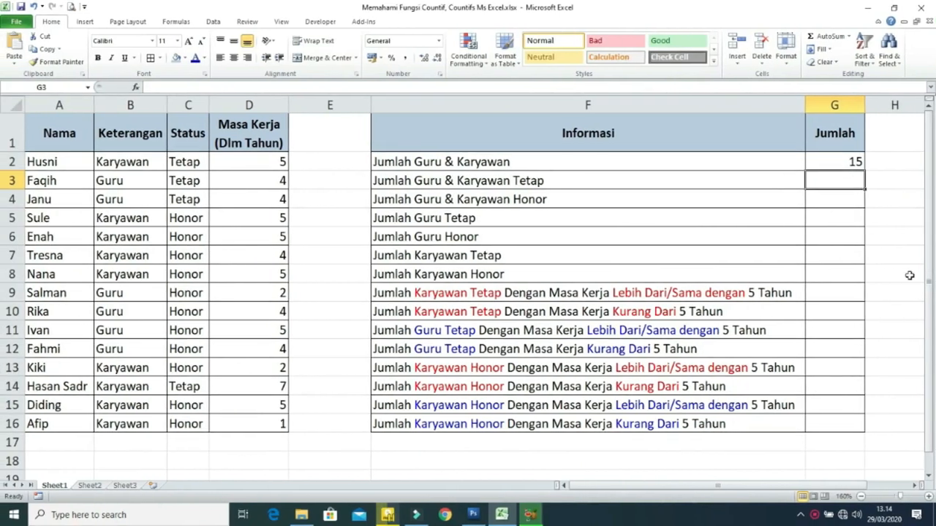
Count the staff with Tetap status in G3 using =COUNTIF(C2:C16;"Tetap")
{"action": "type", "text": "if("}
{"action": "left_click_drag", "start_coordinate": [188, 161], "coordinate": [193, 424]}
{"action": "type", "text": ";\"Tetap\")"}
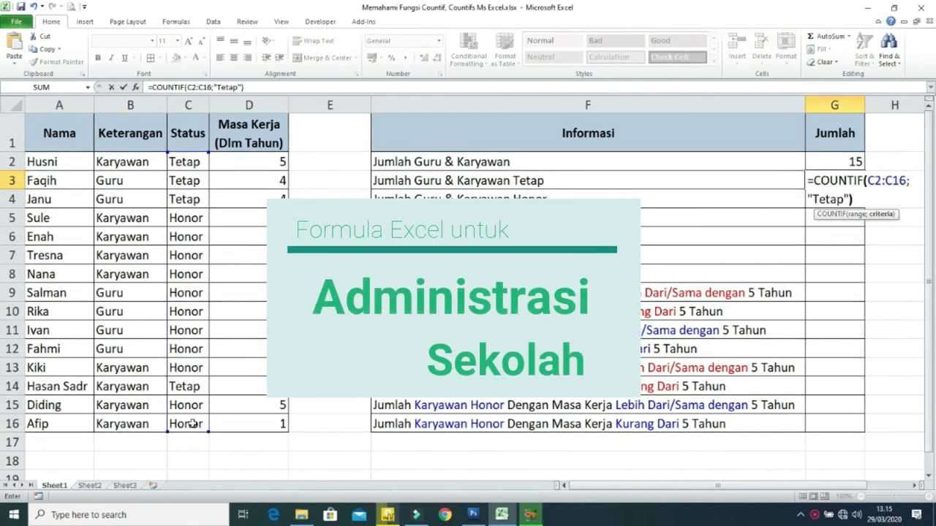
{"action": "key", "text": "Return"}
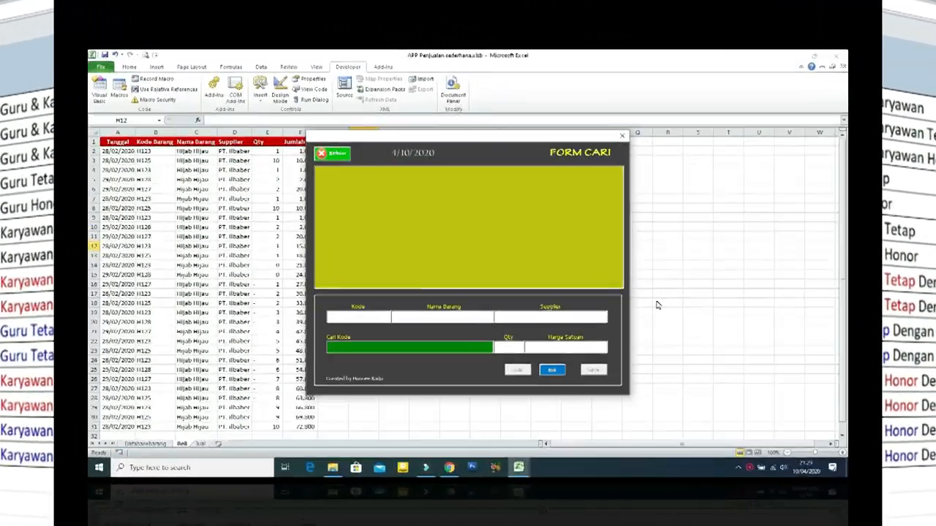
Search for the item code "ha" in the Form Cari of the sales workbook
{"action": "type", "text": "h"}
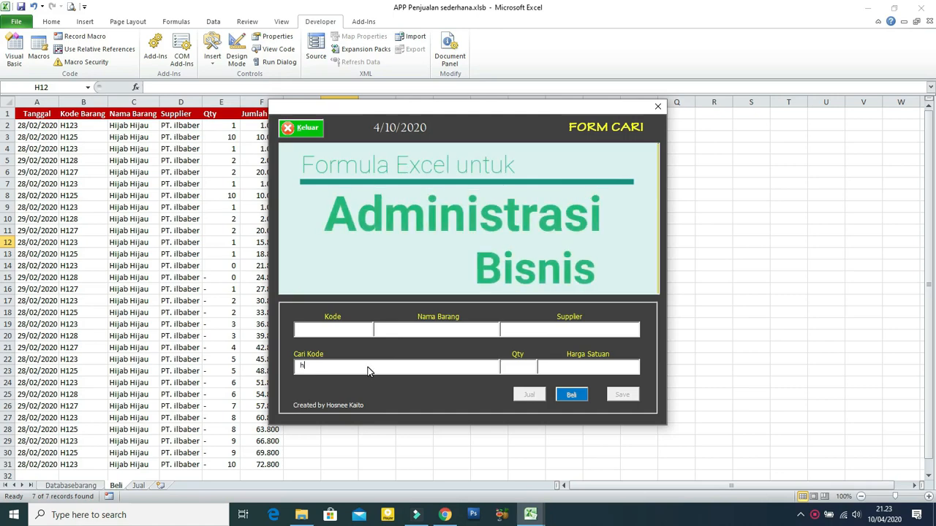
{"action": "type", "text": "a"}
{"action": "left_click", "coordinate": [496, 297]}
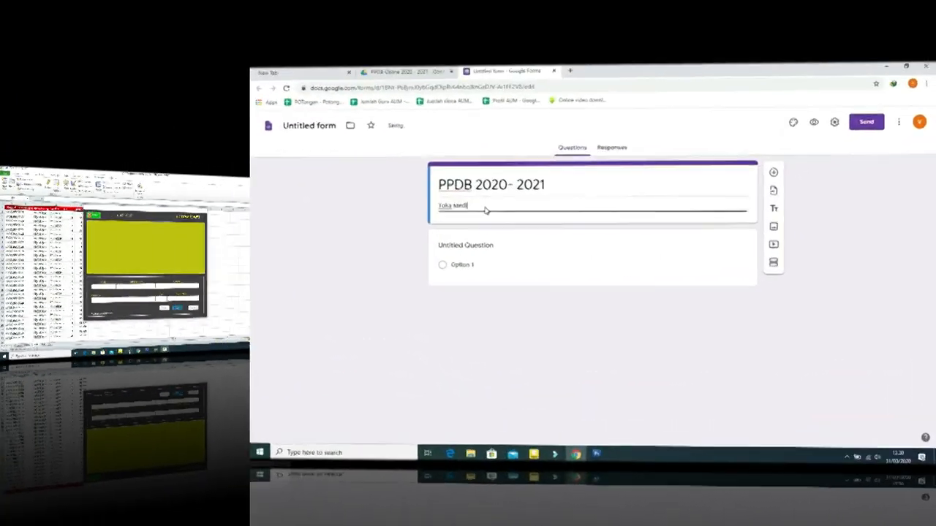
Complete the Google Forms description as "Toka Media E Course" and give the form that same name
{"action": "type", "text": "a E Course"}
{"action": "left_click", "coordinate": [81, 145]}
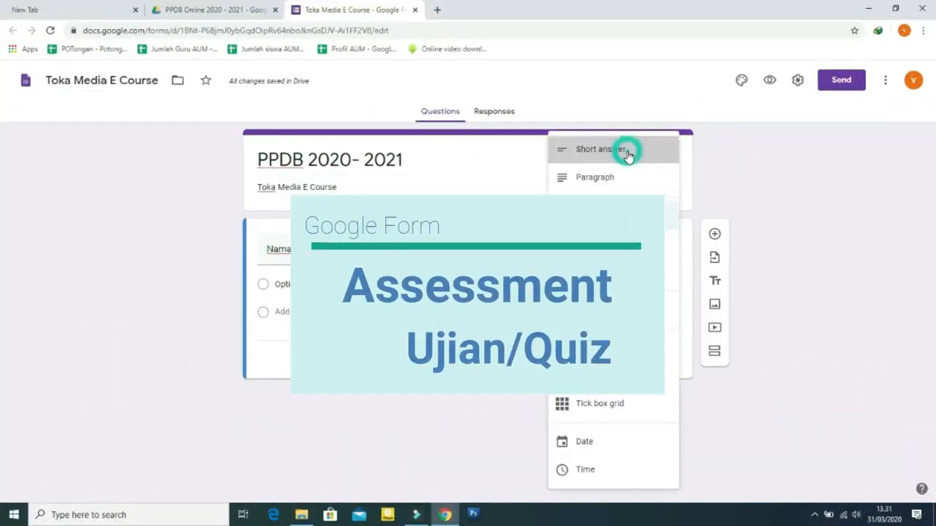
Make the "Nama Lengkap" question a required short-answer question
{"action": "left_click", "coordinate": [622, 151]}
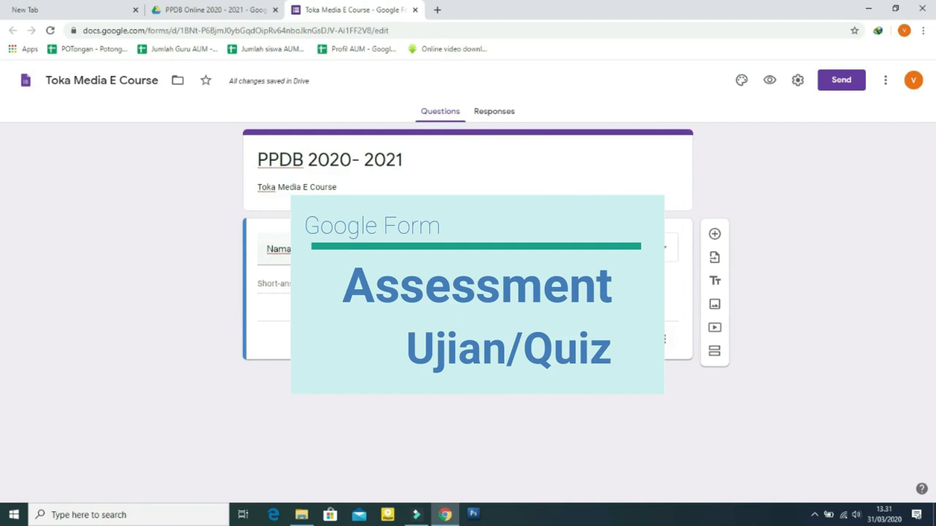
{"action": "left_click", "coordinate": [640, 339]}
Duplicate the "Nama Lengkap" question and title the copy "Email"
{"action": "left_click", "coordinate": [527, 342]}
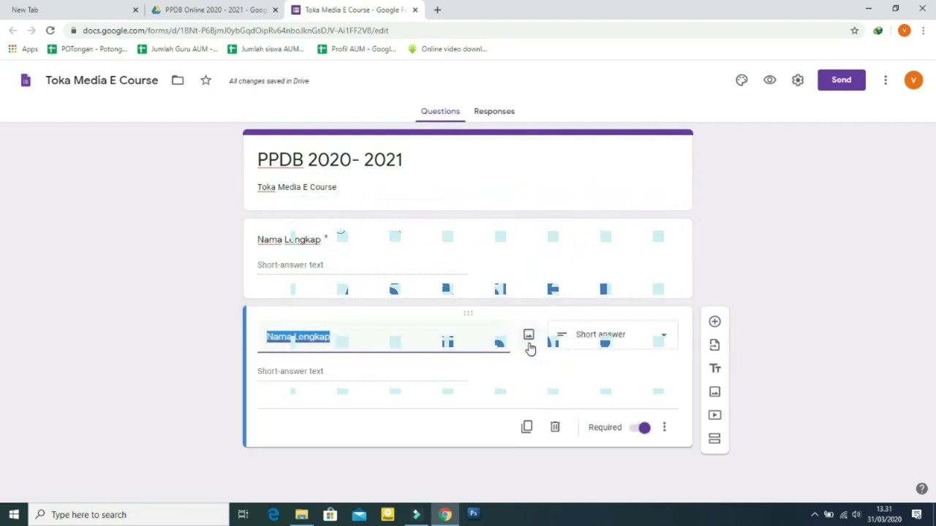
{"action": "type", "text": "Email"}
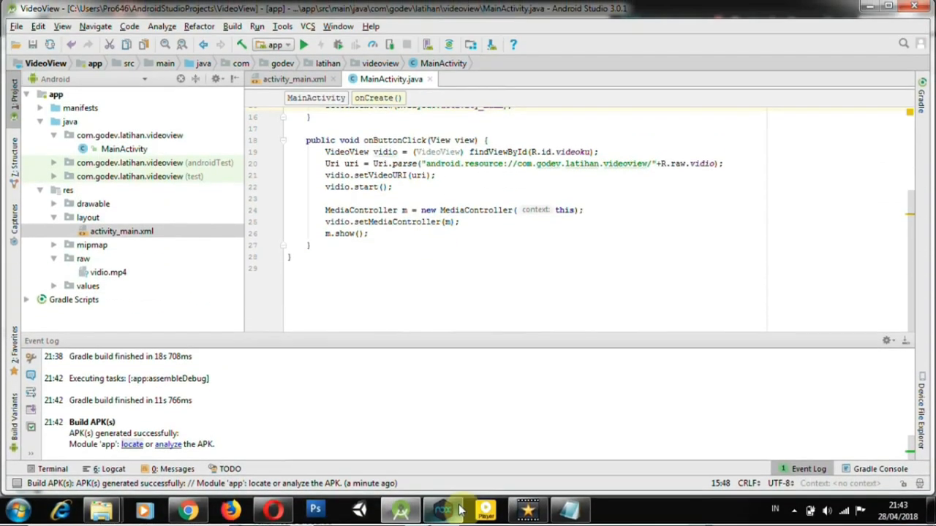
Browse the Grid Video app's list in NoxPlayer, open "No Copyright Sound" and view the app's options
{"action": "scroll", "coordinate": [794, 251], "scroll_direction": "down", "scroll_amount": 10}
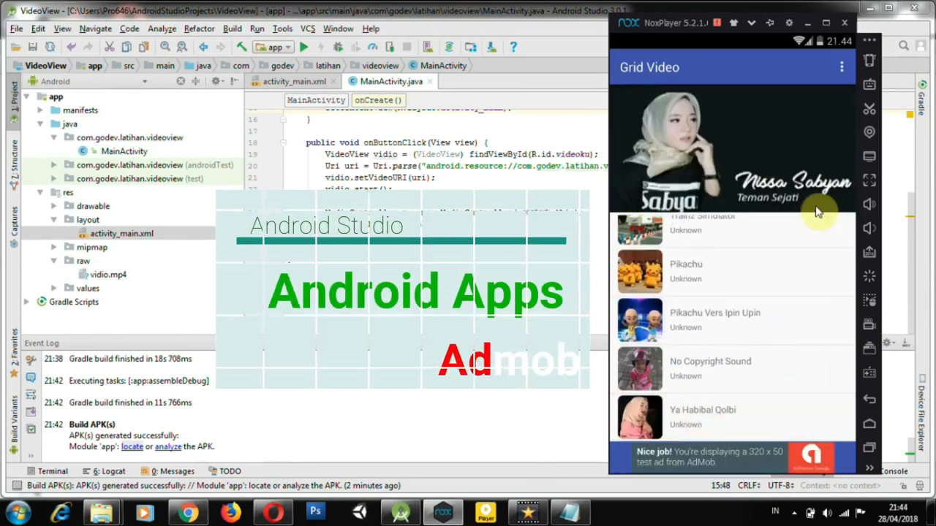
{"action": "left_click", "coordinate": [758, 361]}
{"action": "left_click", "coordinate": [842, 67]}
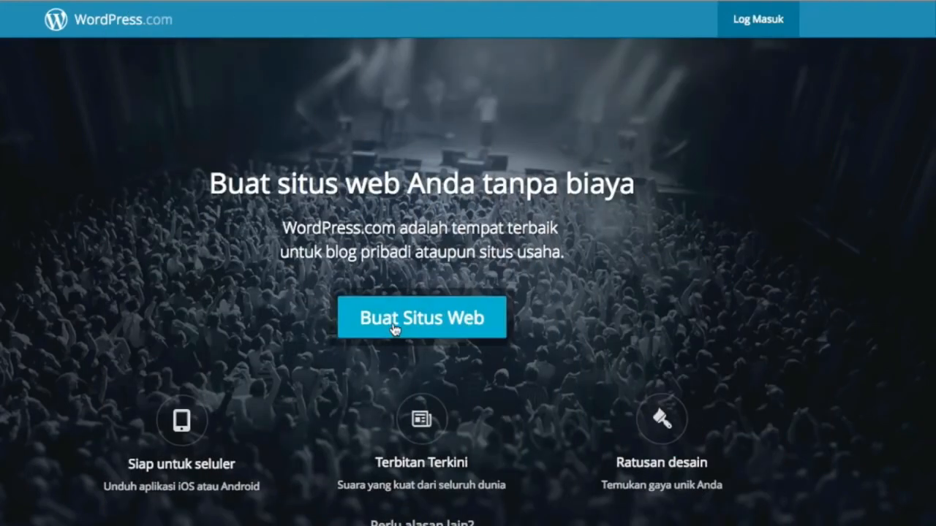
Start creating a free website on WordPress.com
{"action": "left_click", "coordinate": [394, 330]}
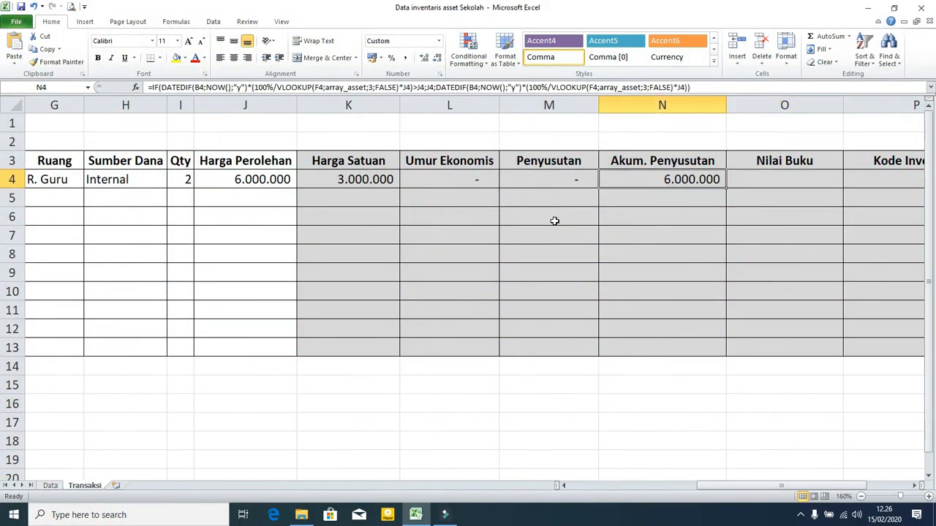
Set the PC's acquisition date in B4 of the Excel asset inventory to 01/01/2017
{"action": "key", "text": "Left"}
{"action": "key", "text": "Left"}
{"action": "key", "text": "Home"}
{"action": "key", "text": "Right"}
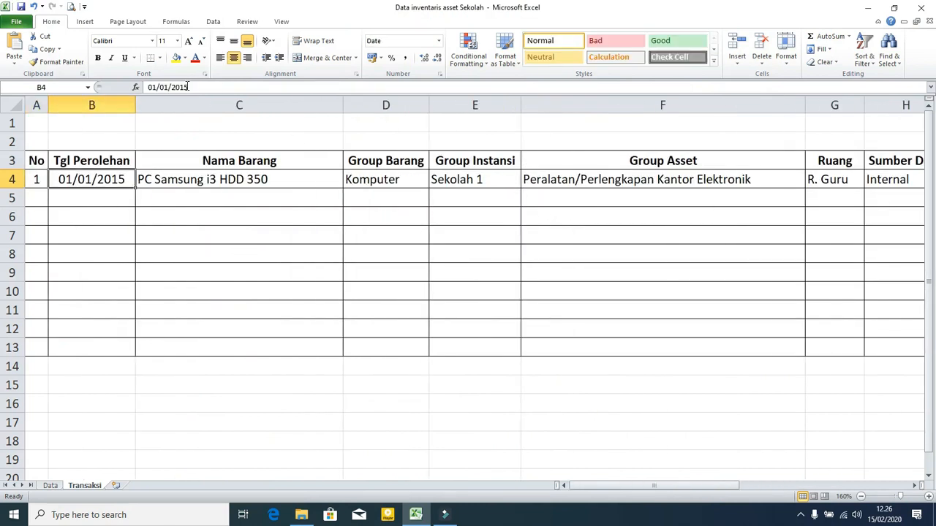
{"action": "left_click", "coordinate": [186, 87]}
{"action": "key", "text": "BackSpace"}
{"action": "type", "text": "7"}
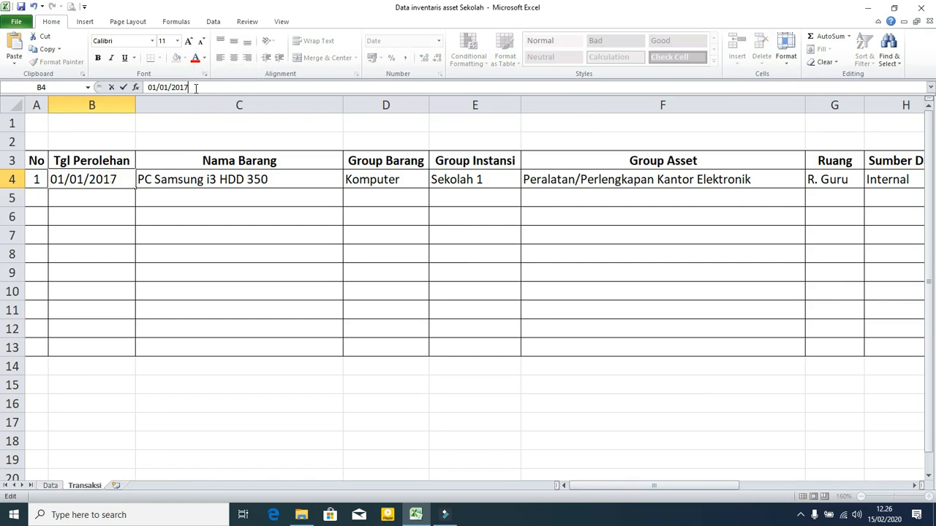
{"action": "key", "text": "Return"}
Examine the recalculated Umur Ekonomis, Penyusutan and Akum. Penyusutan cells in row 4 along with their formulas
{"action": "key", "text": "Up"}
{"action": "key", "text": "Right"}
{"action": "key", "text": "Right"}
{"action": "key", "text": "Right"}
{"action": "key", "text": "Right"}
{"action": "key", "text": "Right"}
{"action": "key", "text": "Right"}
{"action": "key", "text": "Right"}
{"action": "key", "text": "Right"}
{"action": "key", "text": "Right"}
{"action": "key", "text": "Right"}
{"action": "key", "text": "Right"}
{"action": "key", "text": "Right"}
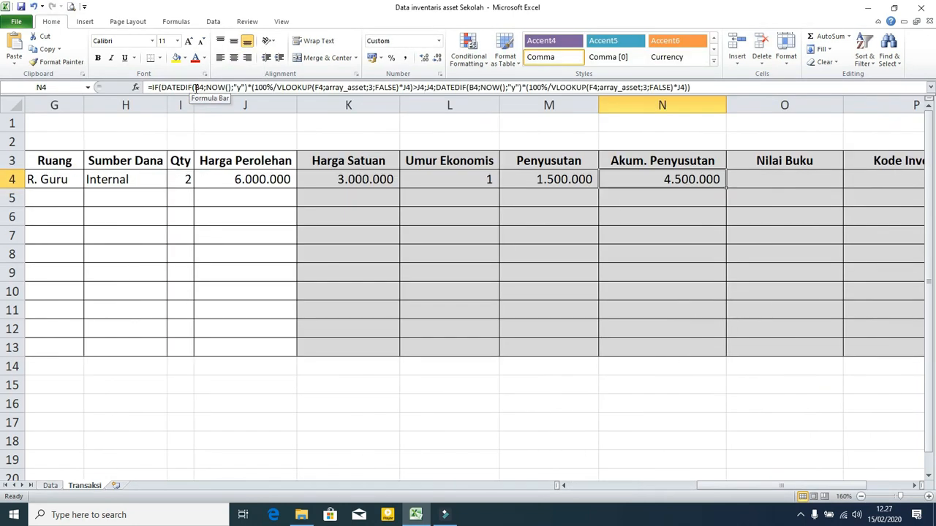
{"action": "key", "text": "Right"}
{"action": "key", "text": "Left"}
{"action": "key", "text": "Left"}
{"action": "key", "text": "Left"}
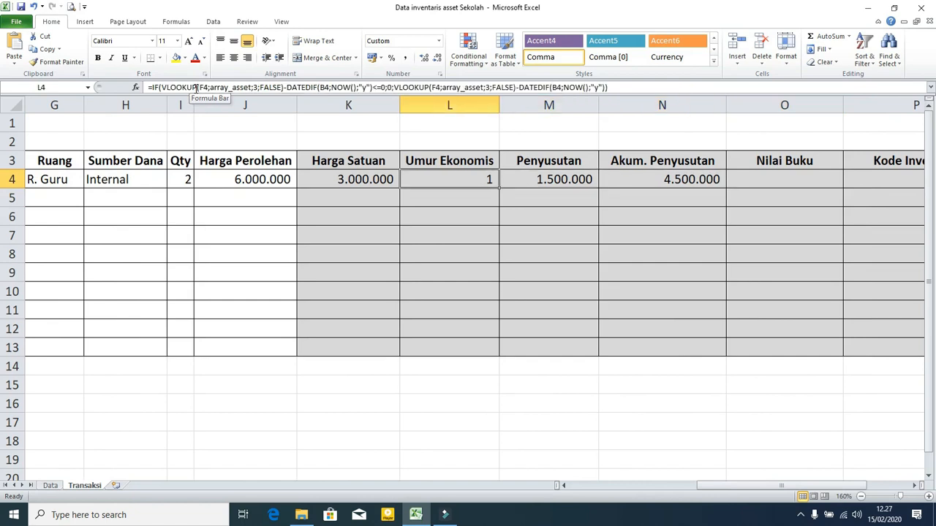
{"action": "key", "text": "Right"}
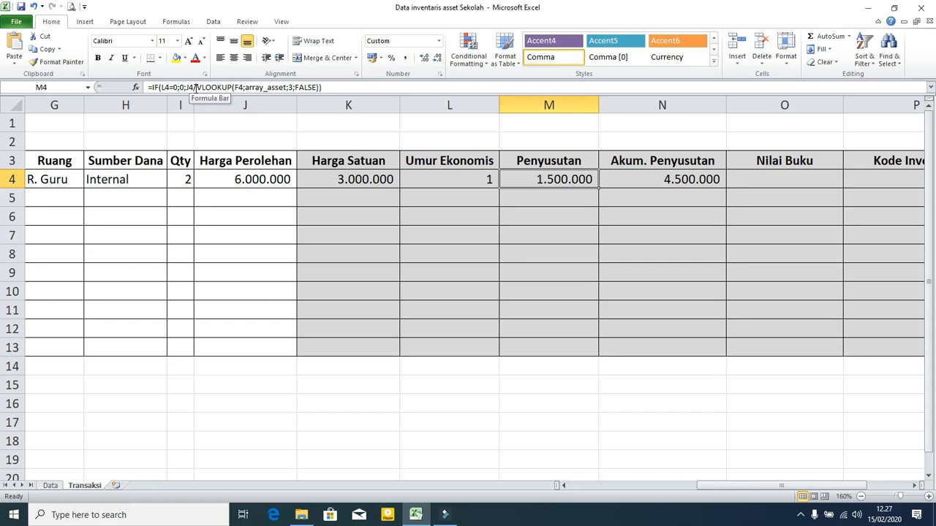
{"action": "key", "text": "Right"}
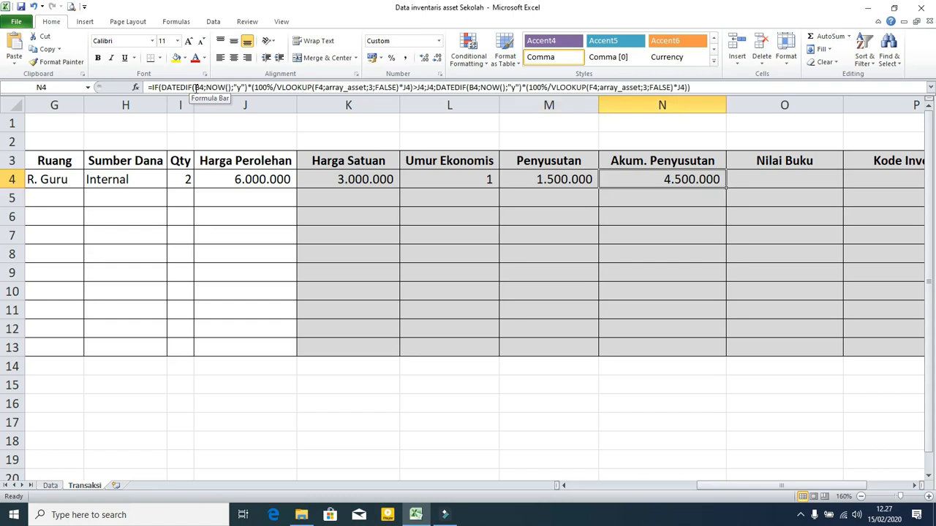
Calculate the Nilai Buku in O4 as acquisition price minus accumulated depreciation with =J4-N4
{"action": "key", "text": "Right"}
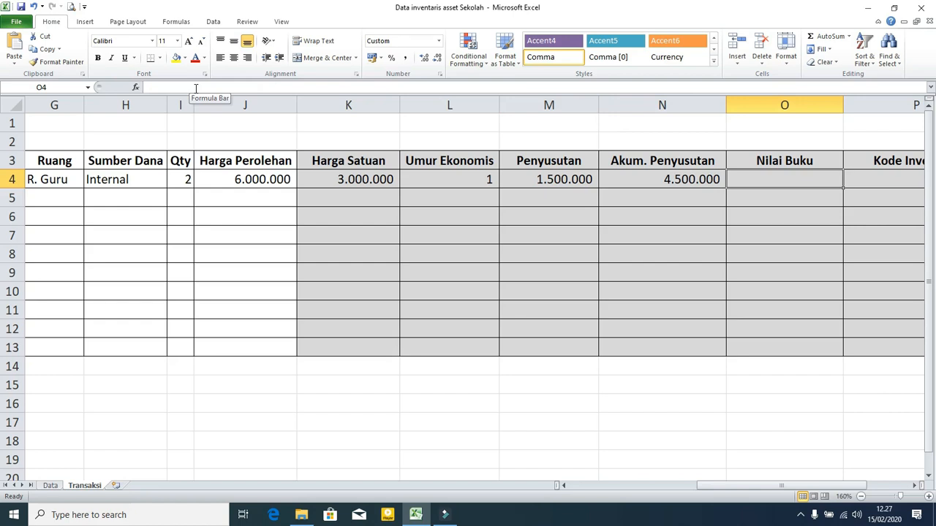
{"action": "type", "text": "="}
{"action": "key", "text": "Left"}
{"action": "key", "text": "Left"}
{"action": "key", "text": "Left"}
{"action": "key", "text": "Left"}
{"action": "key", "text": "Left"}
{"action": "type", "text": "-"}
{"action": "key", "text": "Left"}
{"action": "key", "text": "Return"}
Set the PC's acquisition date in B4 to 01/01/2016
{"action": "key", "text": "Up"}
{"action": "key", "text": "Right"}
{"action": "key", "text": "Left"}
{"action": "key", "text": "Left"}
{"action": "key", "text": "Left"}
{"action": "key", "text": "Left"}
{"action": "key", "text": "Left"}
{"action": "key", "text": "Left"}
{"action": "key", "text": "Left"}
{"action": "key", "text": "Left"}
{"action": "key", "text": "Left"}
{"action": "key", "text": "Left"}
{"action": "key", "text": "Left"}
{"action": "key", "text": "Left"}
{"action": "key", "text": "Left"}
{"action": "key", "text": "Left"}
{"action": "key", "text": "Left"}
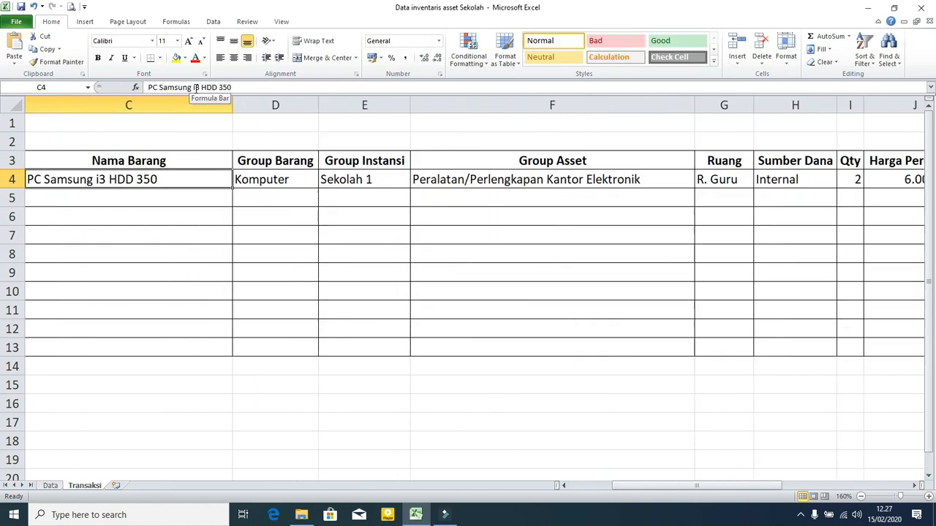
{"action": "key", "text": "Right"}
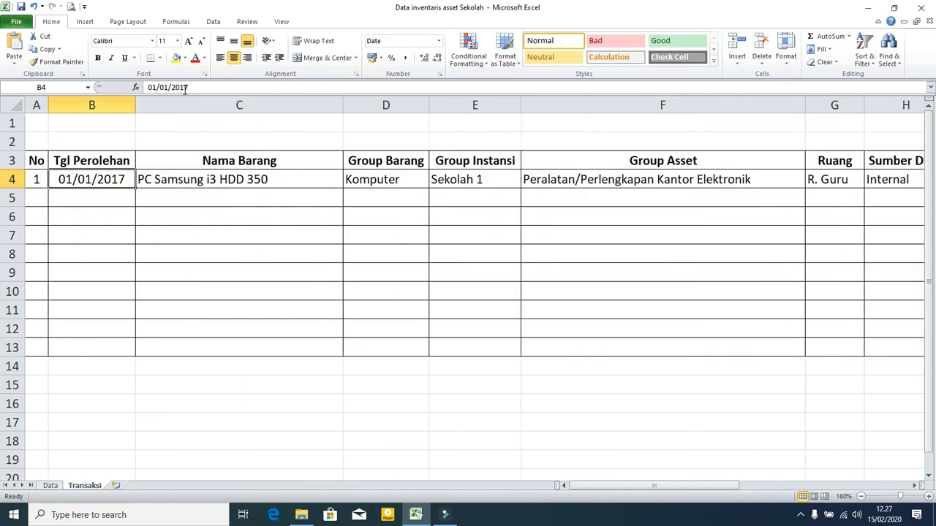
{"action": "left_click_drag", "start_coordinate": [184, 88], "coordinate": [192, 88]}
{"action": "type", "text": "6"}
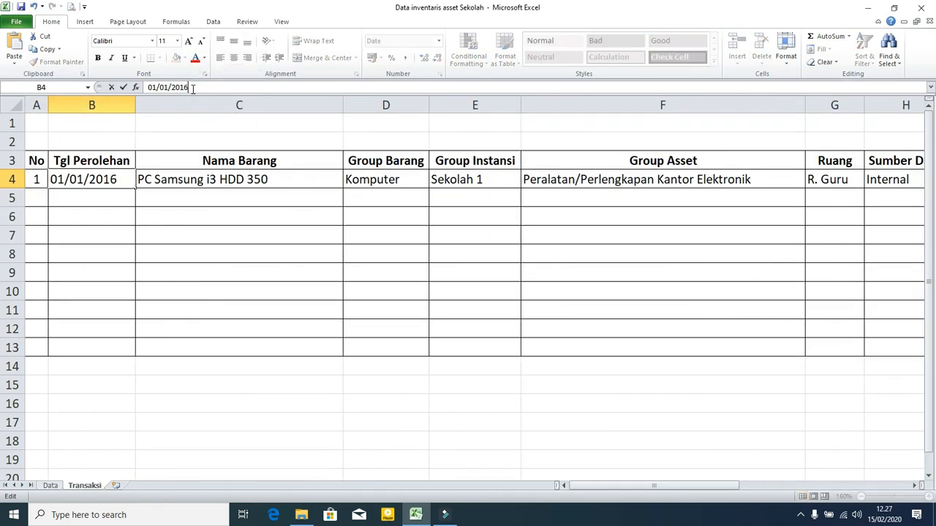
{"action": "key", "text": "Return"}
Check how the date change affects Umur Ekonomis, Penyusutan, Akum. Penyusutan and Nilai Buku in row 4
{"action": "key", "text": "Up"}
{"action": "key", "text": "Right"}
{"action": "key", "text": "Right"}
{"action": "key", "text": "Right"}
{"action": "key", "text": "Right"}
{"action": "key", "text": "Right"}
{"action": "key", "text": "Right"}
{"action": "key", "text": "Right"}
{"action": "key", "text": "Right"}
{"action": "key", "text": "Right"}
{"action": "key", "text": "Right"}
{"action": "key", "text": "Right"}
{"action": "key", "text": "Right"}
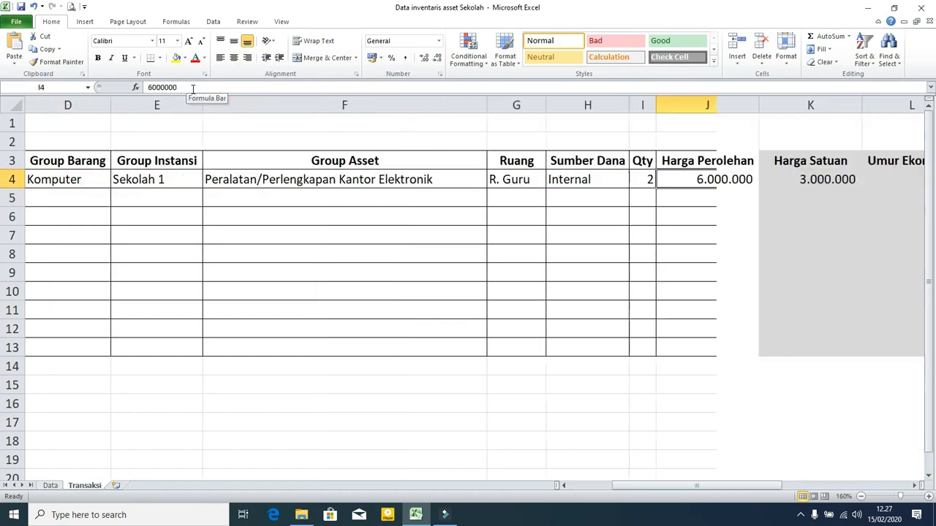
{"action": "key", "text": "Right"}
{"action": "key", "text": "Left"}
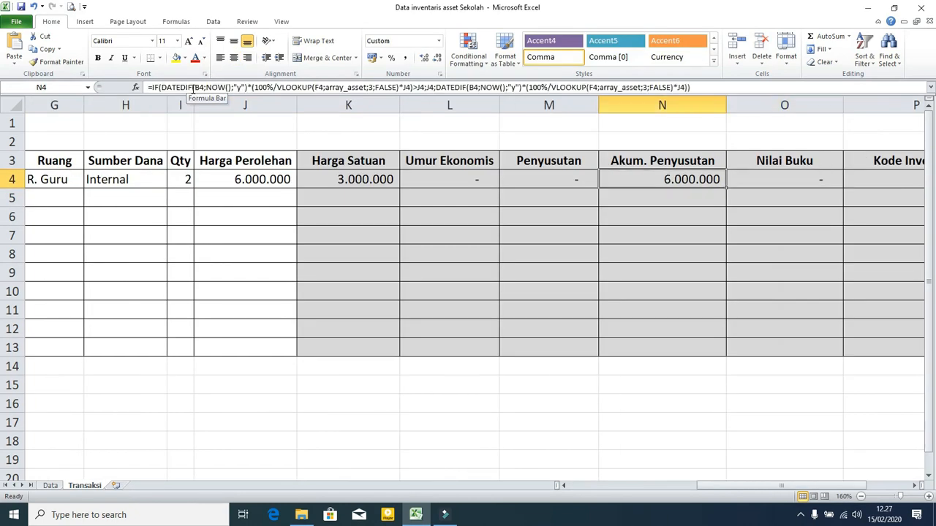
{"action": "key", "text": "Left"}
{"action": "key", "text": "Left"}
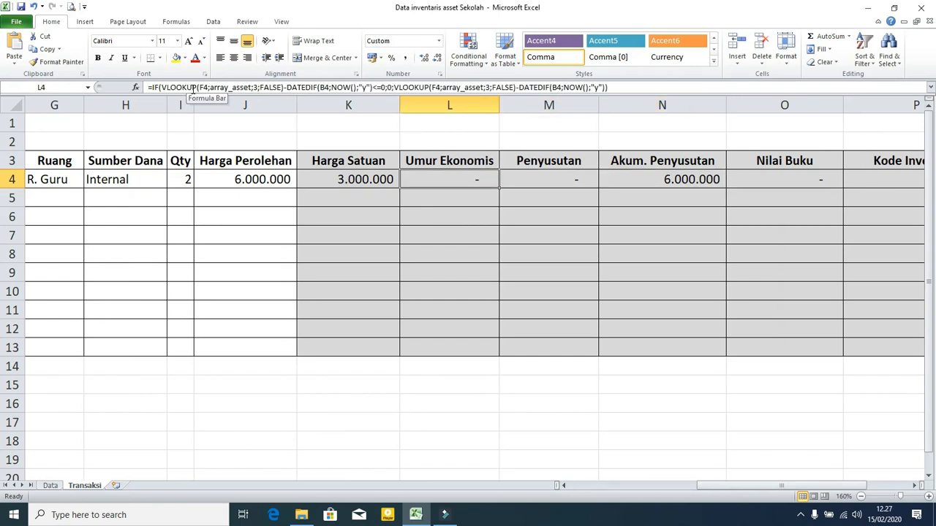
{"action": "key", "text": "Right"}
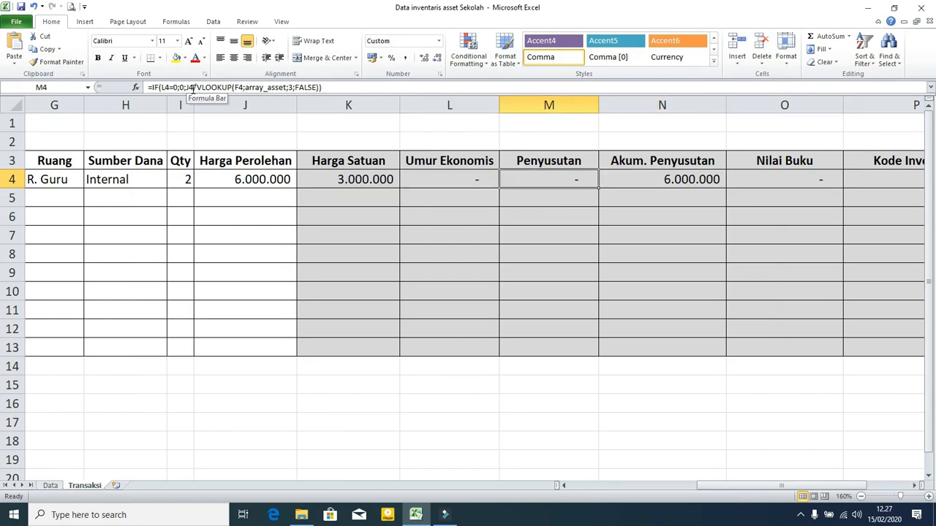
{"action": "key", "text": "Left"}
{"action": "key", "text": "Right"}
{"action": "key", "text": "Right"}
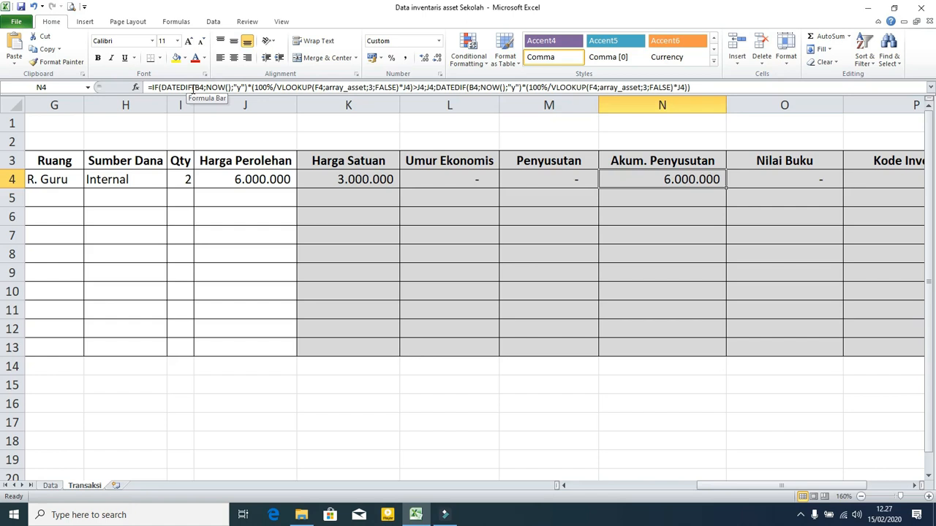
{"action": "key", "text": "Right"}
{"action": "key", "text": "Right"}
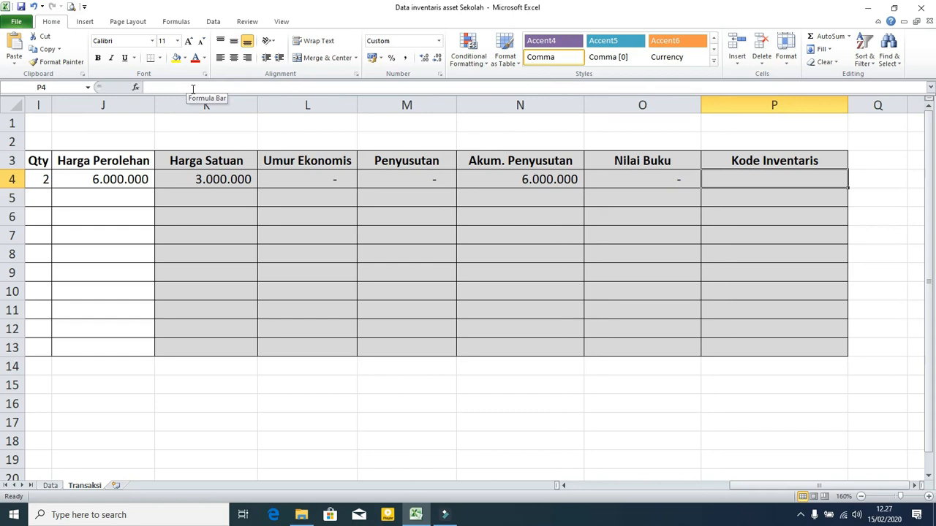
Review the row 4 fields between Tgl Perolehan and Kode Inventaris, including the group, room and funding-source entries
{"action": "key", "text": "Left"}
{"action": "key", "text": "Left"}
{"action": "key", "text": "Left"}
{"action": "key", "text": "Left"}
{"action": "key", "text": "Left"}
{"action": "key", "text": "Left"}
{"action": "key", "text": "Left"}
{"action": "key", "text": "Left"}
{"action": "key", "text": "Left"}
{"action": "key", "text": "Left"}
{"action": "key", "text": "Left"}
{"action": "key", "text": "Left"}
{"action": "key", "text": "Left"}
{"action": "key", "text": "Left"}
{"action": "key", "text": "Right"}
{"action": "key", "text": "Right"}
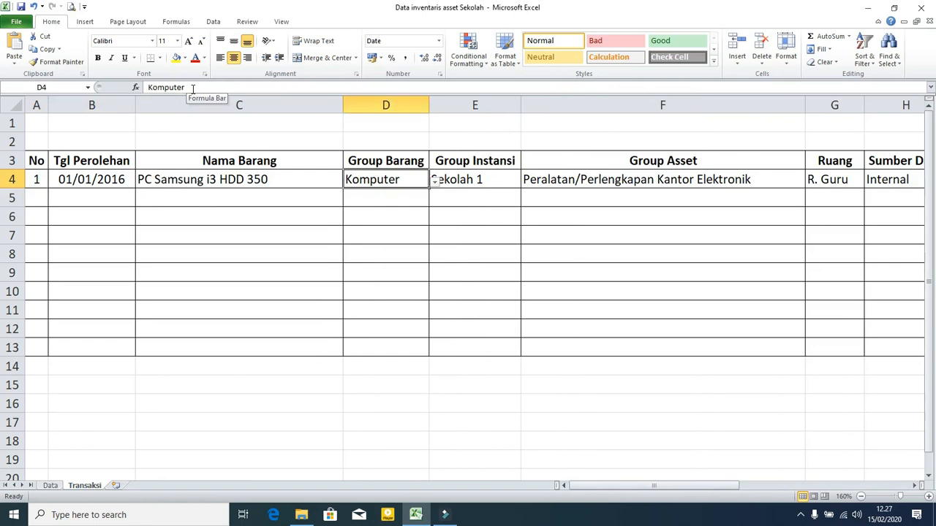
{"action": "key", "text": "Right"}
{"action": "key", "text": "Right"}
{"action": "key", "text": "Right"}
{"action": "key", "text": "Right"}
{"action": "key", "text": "Right"}
{"action": "key", "text": "Right"}
{"action": "key", "text": "Right"}
{"action": "key", "text": "Right"}
{"action": "key", "text": "Right"}
{"action": "key", "text": "Right"}
{"action": "key", "text": "Right"}
{"action": "key", "text": "Right"}
{"action": "key", "text": "Right"}
Look up the Group Instansi code in Kode Inventaris cell P4 with =VLOOKUP(E4;array_instansi;2;FALSE)
{"action": "key", "text": "Left"}
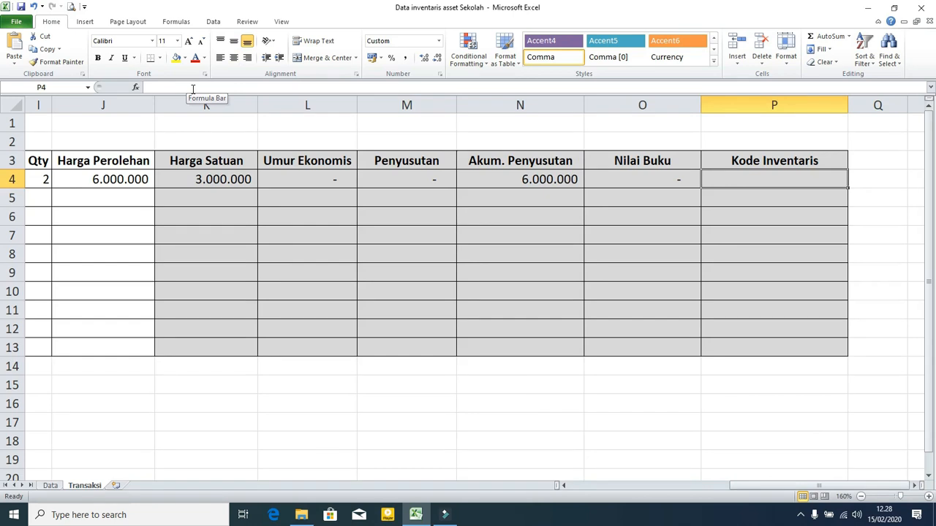
{"action": "type", "text": "=v"}
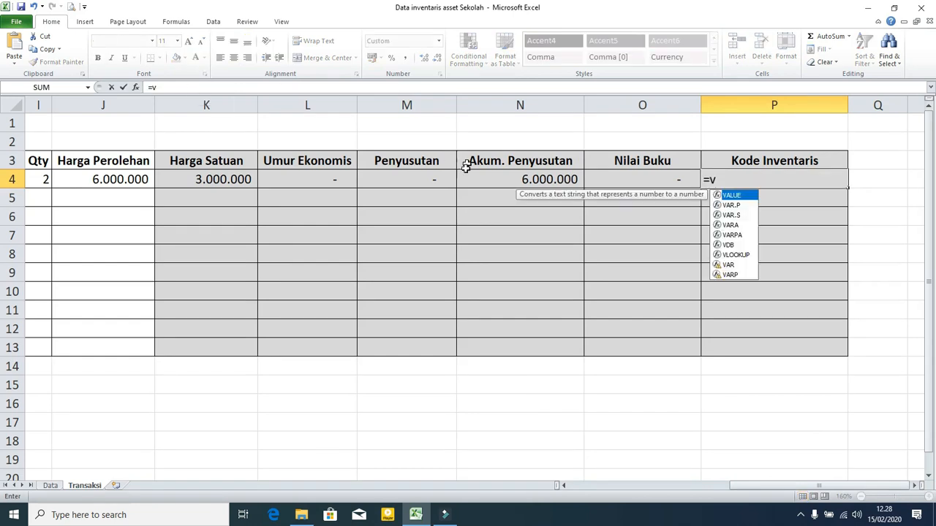
{"action": "double_click", "coordinate": [736, 254]}
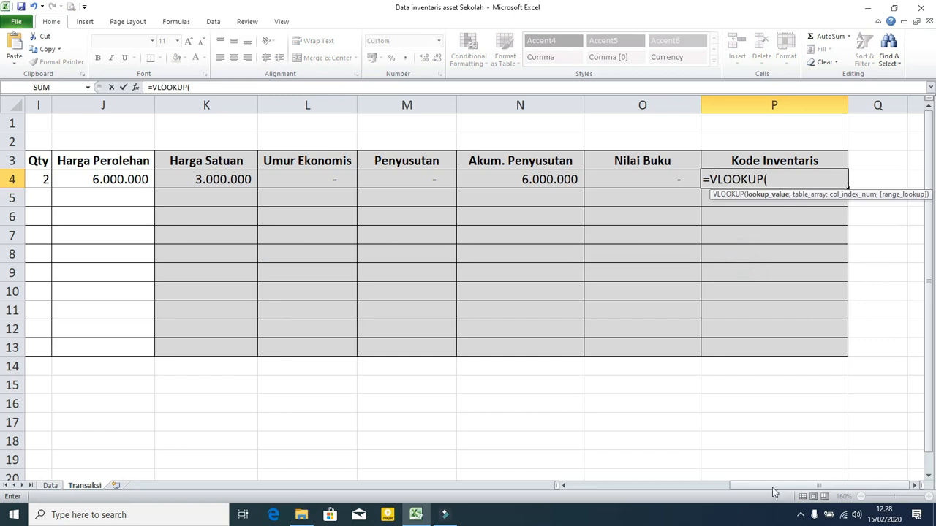
{"action": "left_click_drag", "start_coordinate": [777, 489], "coordinate": [651, 495]}
{"action": "left_click", "coordinate": [356, 181]}
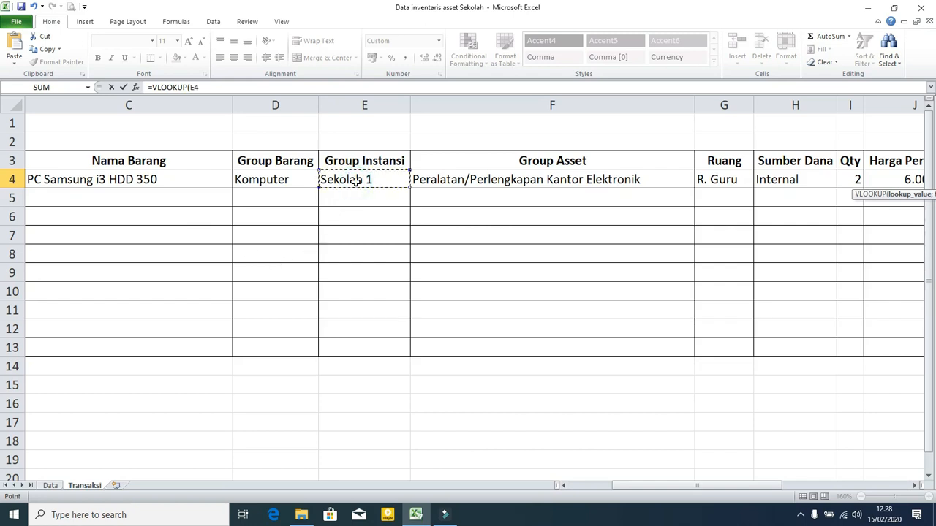
{"action": "type", "text": ";arra"}
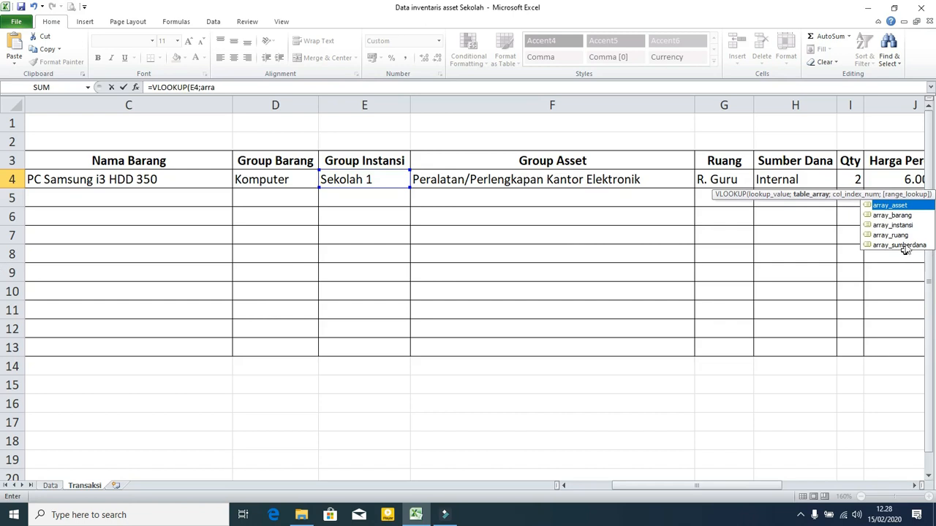
{"action": "double_click", "coordinate": [892, 225]}
{"action": "type", "text": ";"}
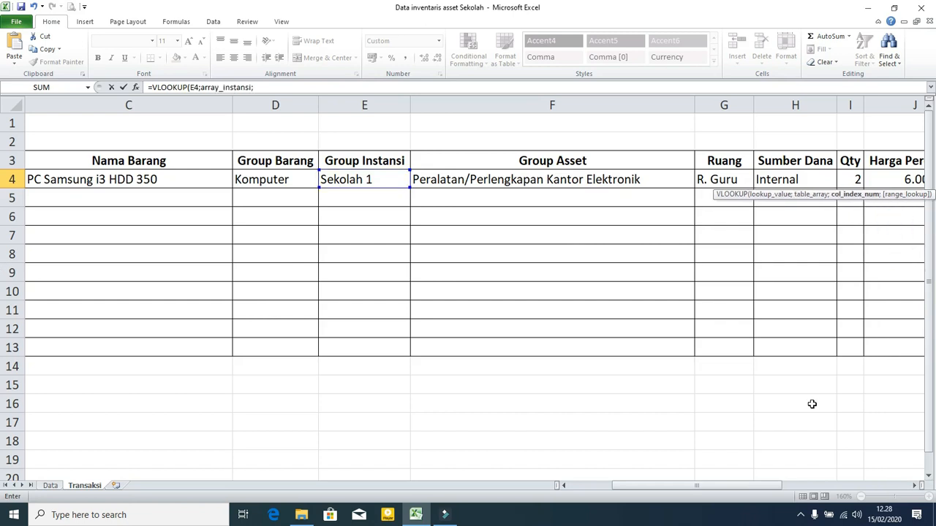
{"action": "type", "text": "2;"}
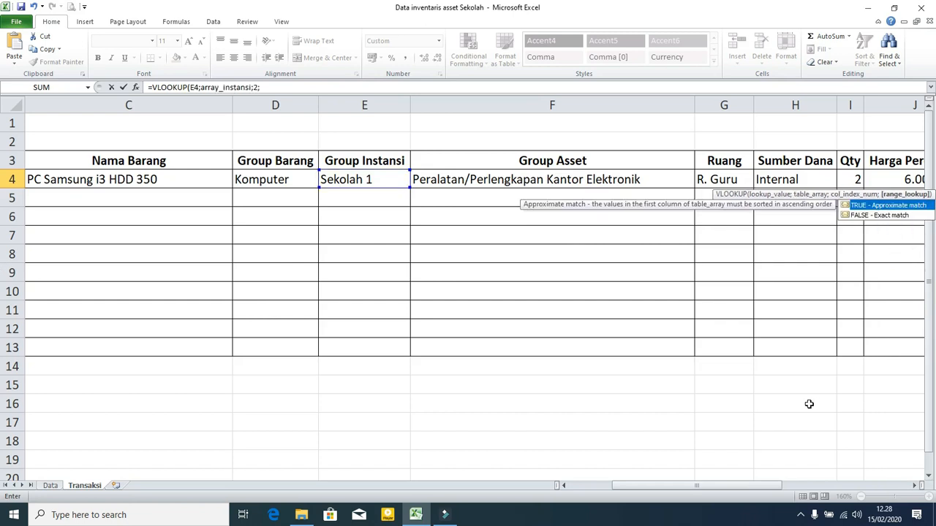
{"action": "double_click", "coordinate": [869, 215]}
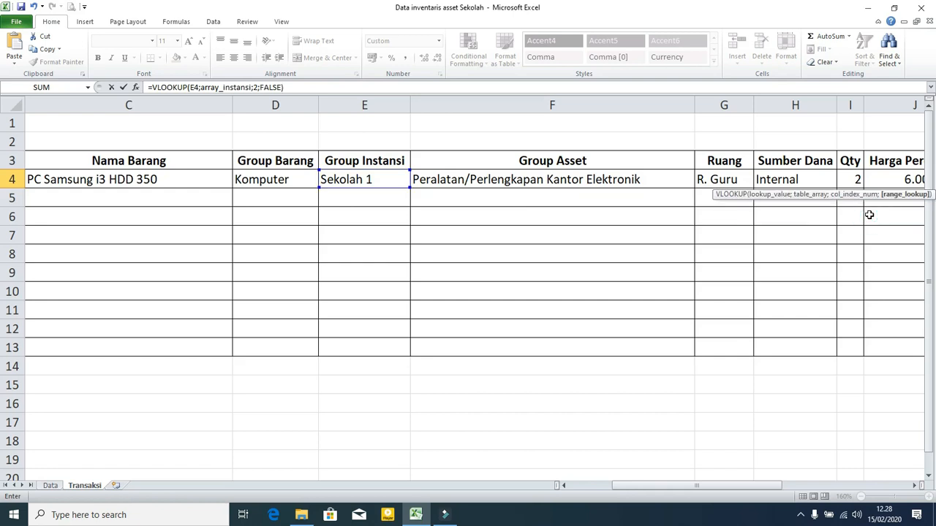
{"action": "key", "text": "Return"}
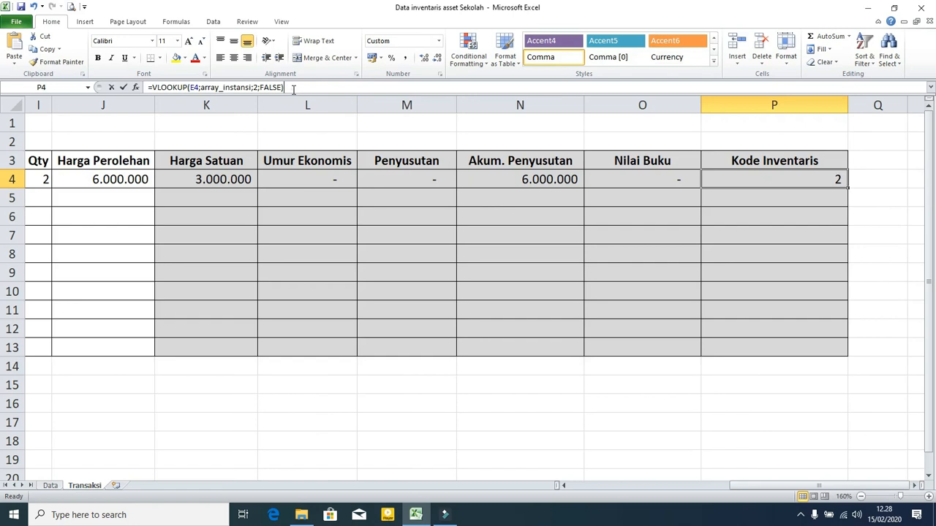
Extend the P4 formula with a dot separator and the room code lookup: &"."&VLOOKUP(G4;array_ruang;2;FALSE)
{"action": "left_click", "coordinate": [294, 87]}
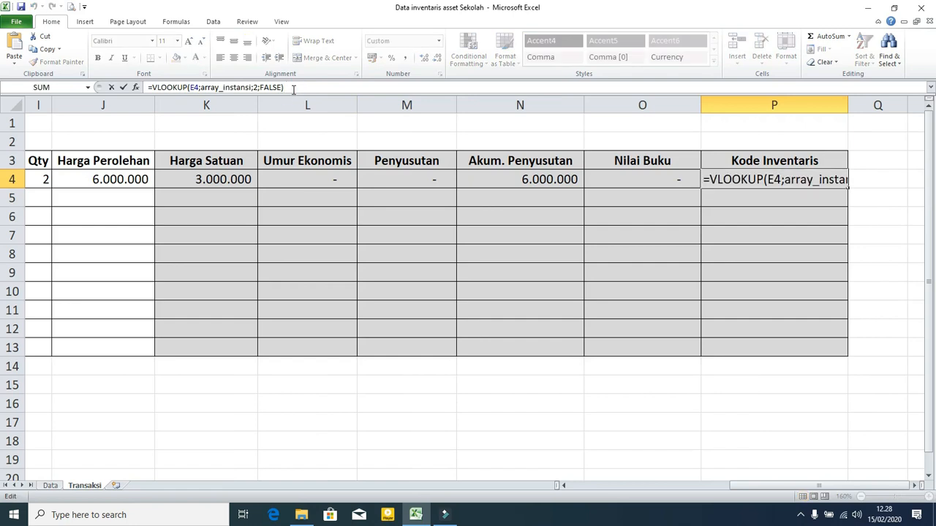
{"action": "type", "text": "&"}
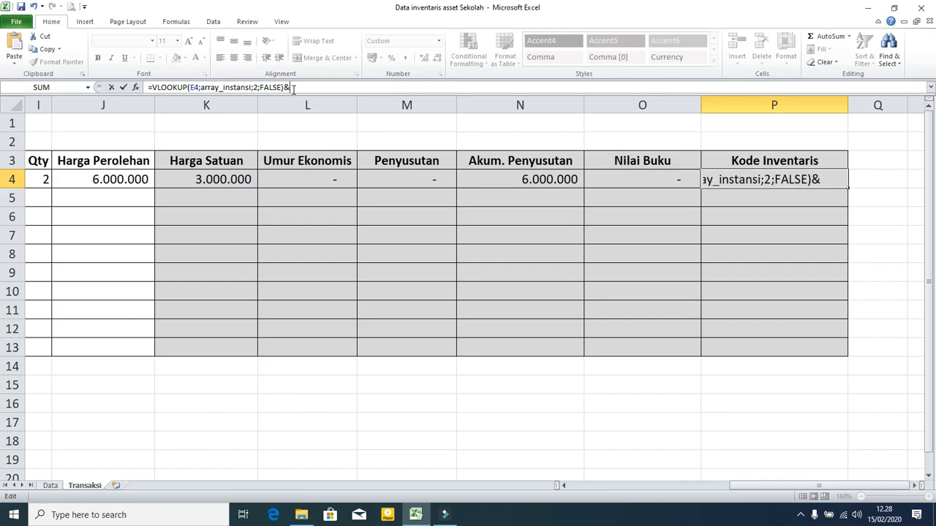
{"action": "type", "text": "\"."}
{"action": "type", "text": "&v"}
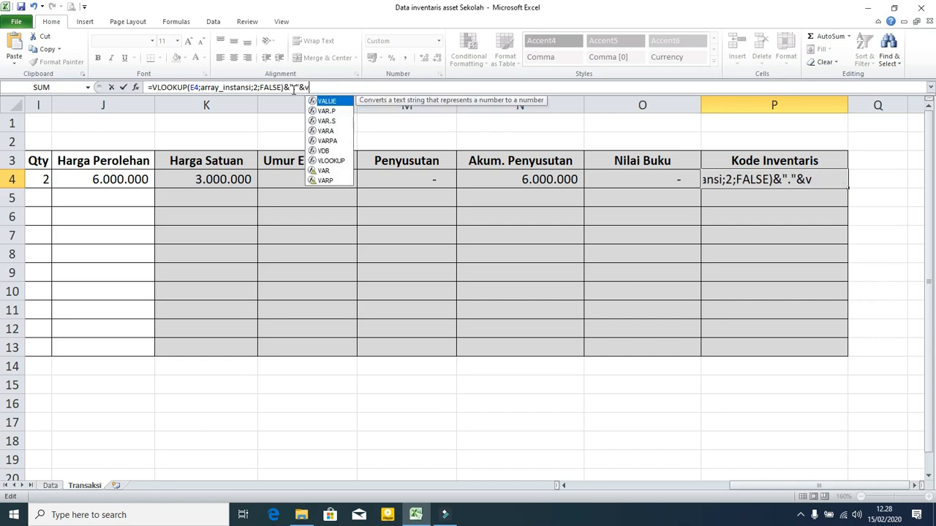
{"action": "double_click", "coordinate": [334, 163]}
{"action": "left_click_drag", "start_coordinate": [772, 491], "coordinate": [627, 490]}
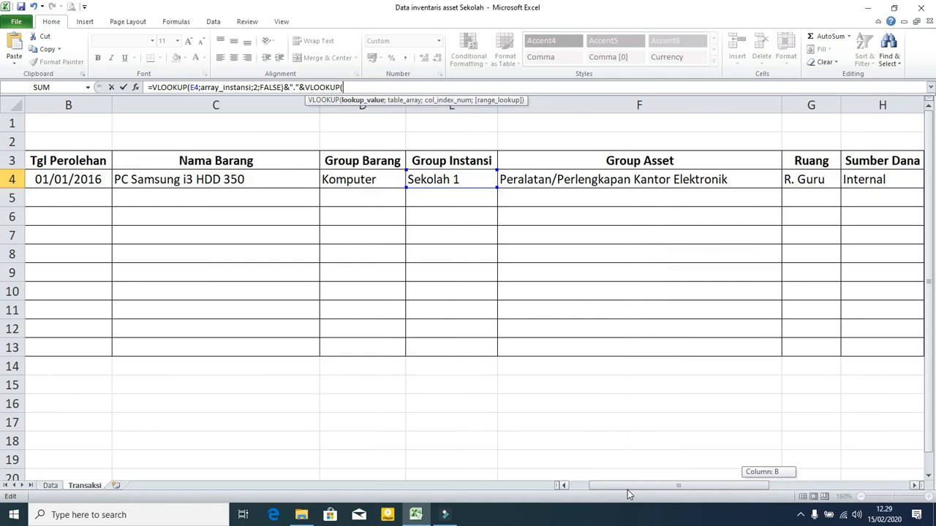
{"action": "left_click", "coordinate": [822, 180]}
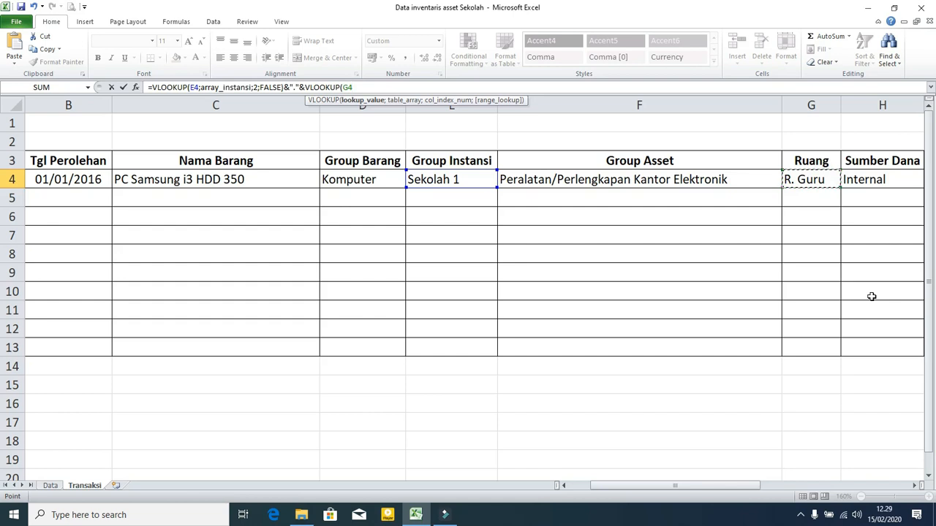
{"action": "type", "text": ";arra"}
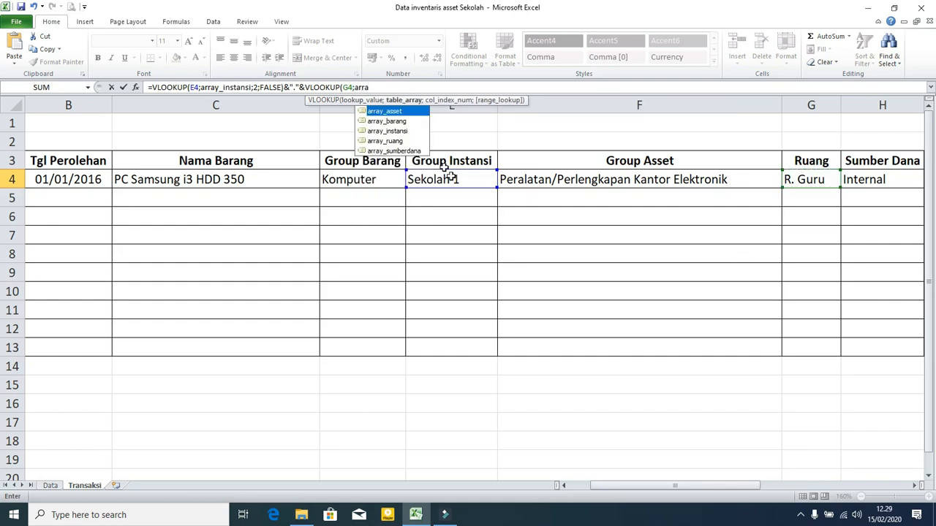
{"action": "double_click", "coordinate": [401, 141]}
{"action": "type", "text": ";2;"}
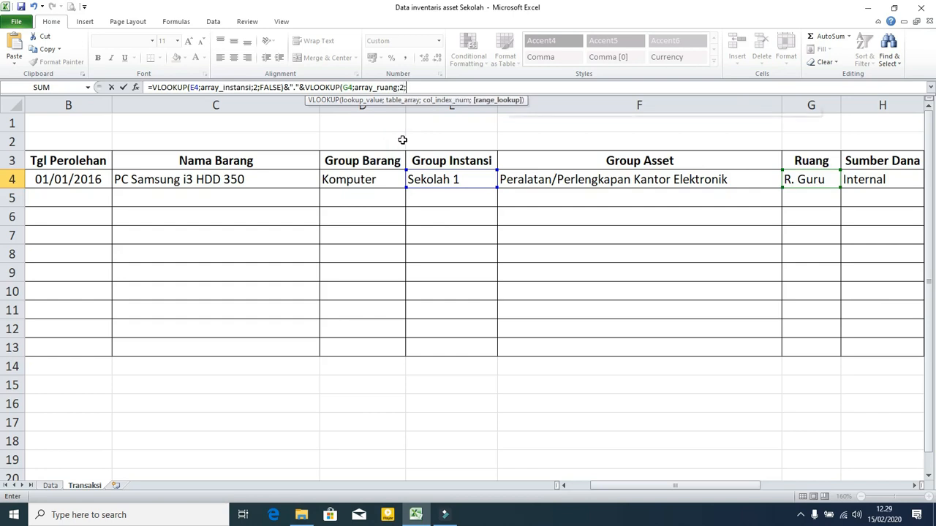
{"action": "double_click", "coordinate": [432, 122]}
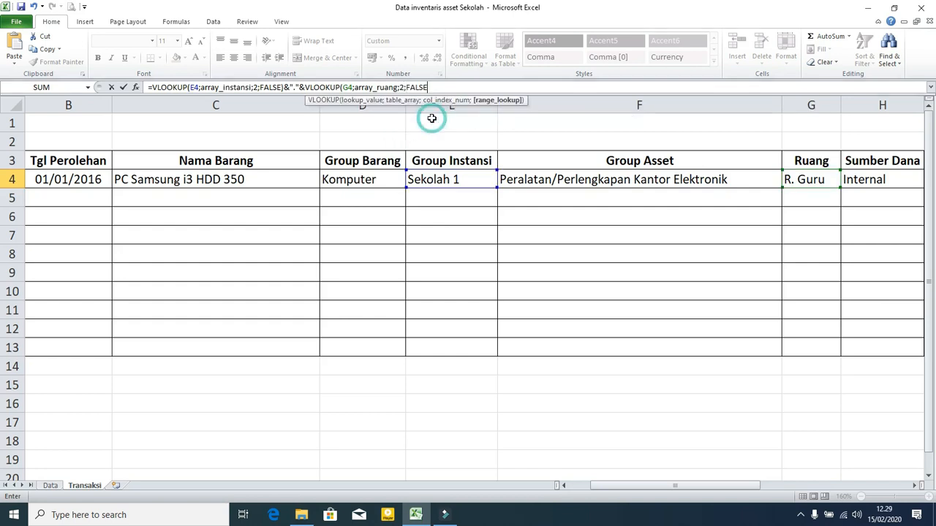
{"action": "type", "text": ")"}
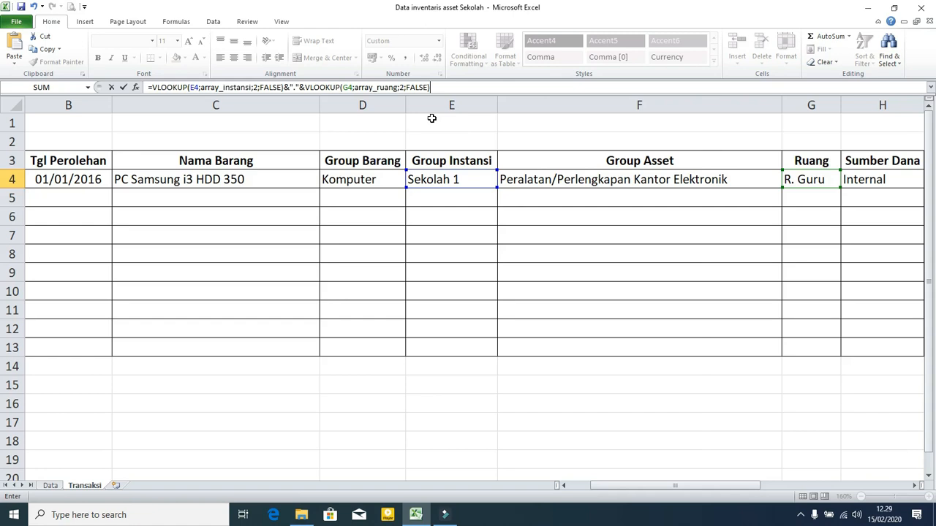
{"action": "key", "text": "Return"}
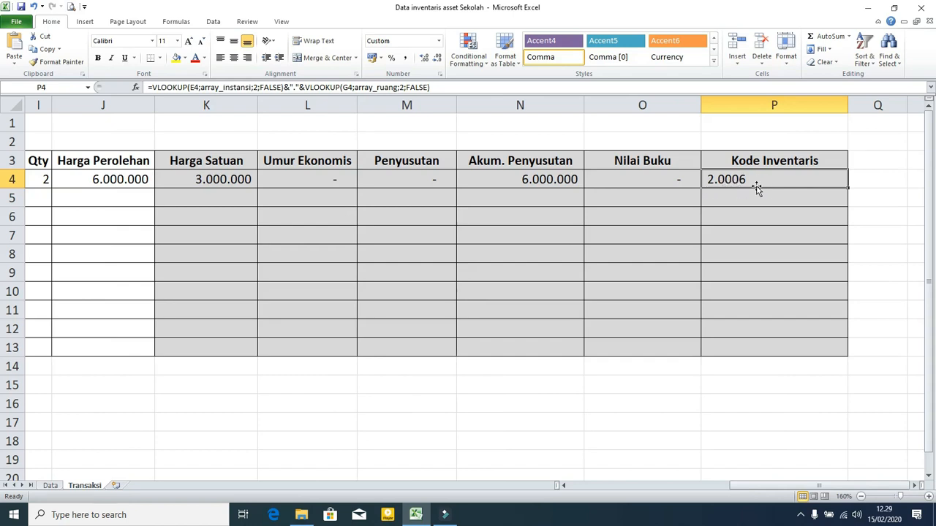
Copy the &"."& separator within the P4 formula and append it to the formula's end
{"action": "left_click_drag", "start_coordinate": [284, 87], "coordinate": [305, 87]}
{"action": "key", "text": "ctrl+c"}
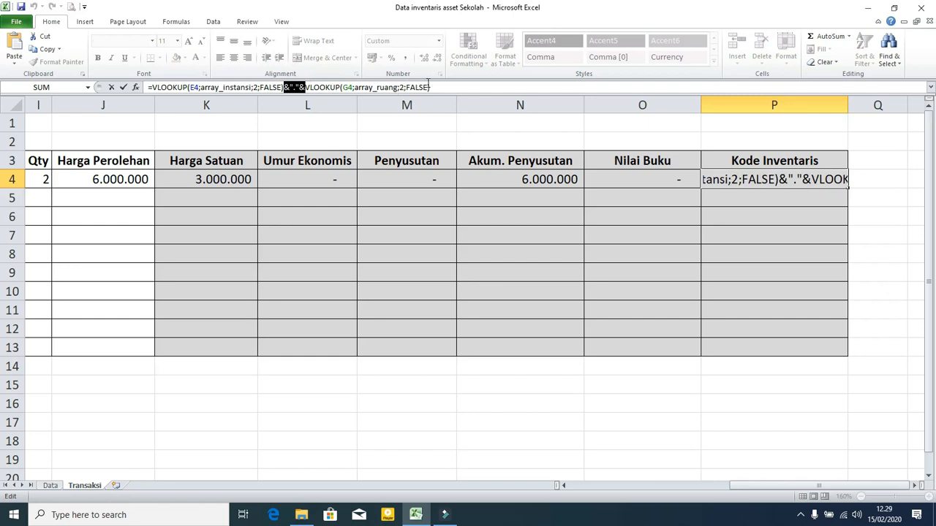
{"action": "left_click", "coordinate": [436, 88]}
{"action": "key", "text": "ctrl+v"}
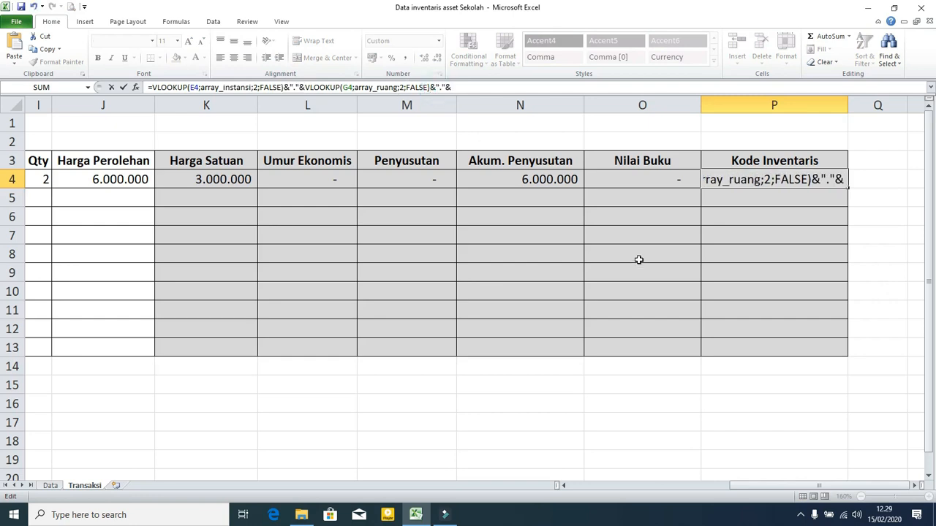
Add the Group Asset code lookup VLOOKUP(F4;array_asset;2;FALSE) to the end of the P4 formula, accepting the closing-parenthesis correction
{"action": "left_click_drag", "start_coordinate": [821, 486], "coordinate": [744, 496]}
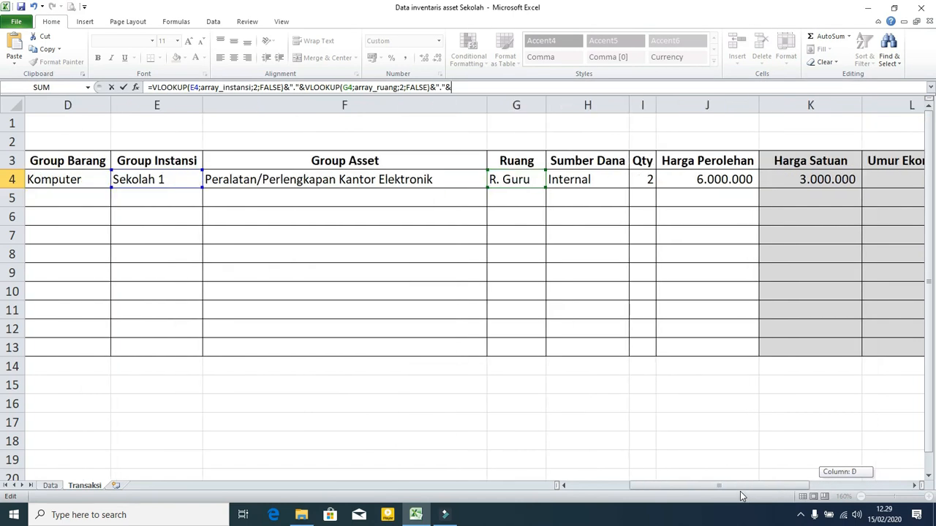
{"action": "left_click_drag", "start_coordinate": [741, 495], "coordinate": [724, 496]}
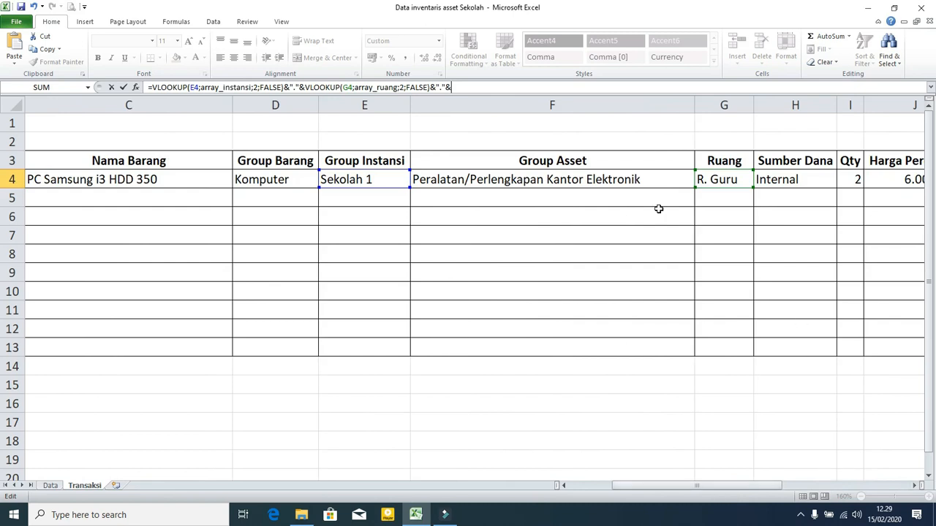
{"action": "type", "text": "v"}
{"action": "double_click", "coordinate": [477, 161]}
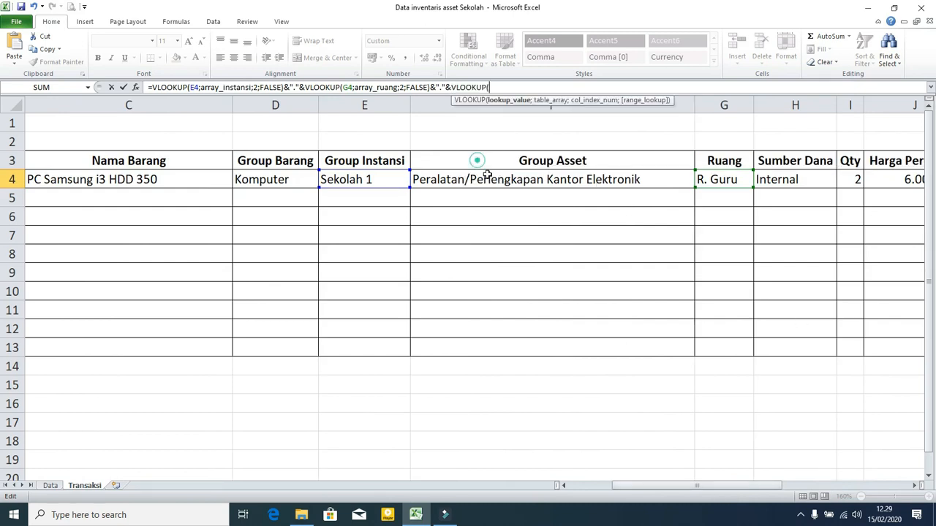
{"action": "left_click", "coordinate": [516, 179]}
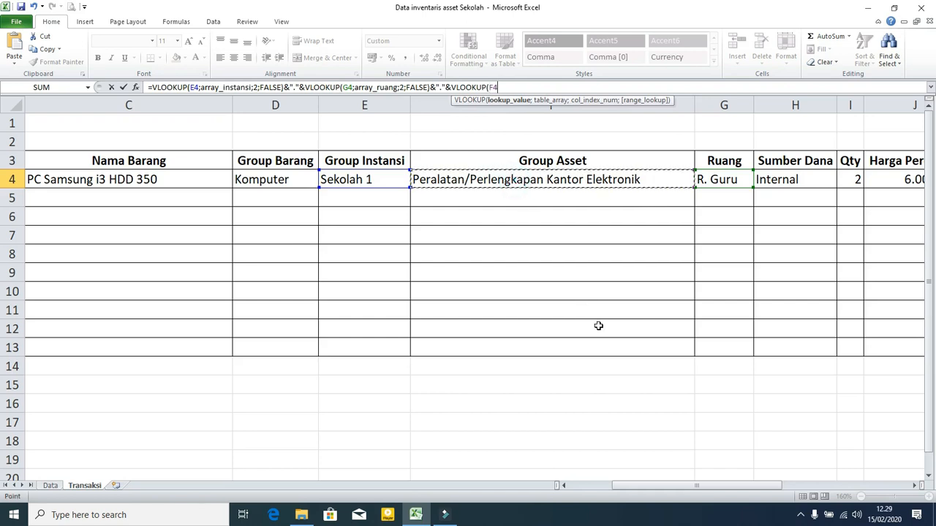
{"action": "type", "text": ";arra"}
{"action": "double_click", "coordinate": [524, 111]}
{"action": "type", "text": ";2;"}
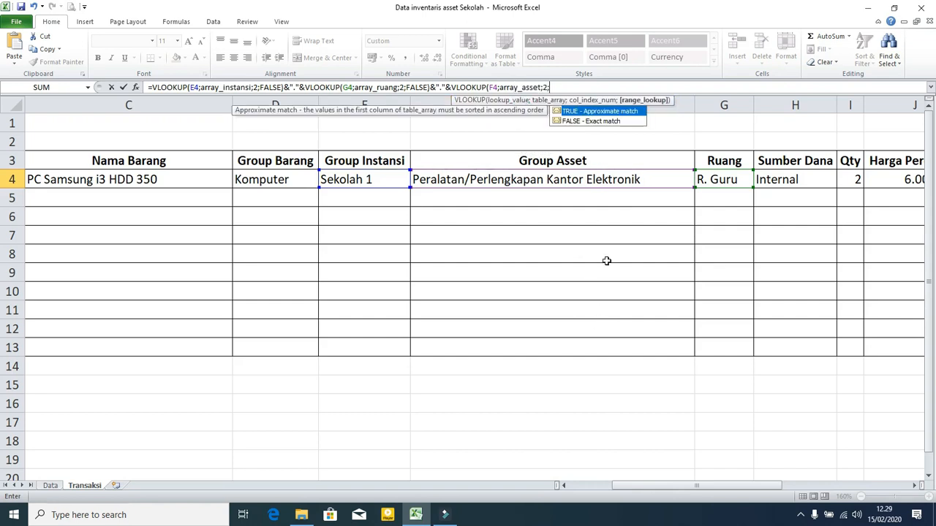
{"action": "double_click", "coordinate": [579, 125]}
{"action": "key", "text": "Return"}
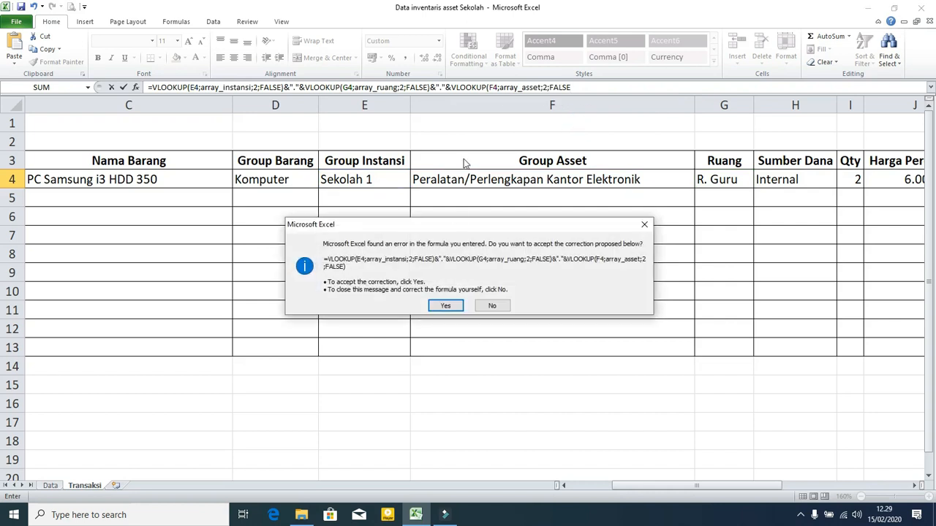
{"action": "left_click", "coordinate": [446, 305]}
Return to P4 and check the inventory code built from the institution, room and asset groups
{"action": "key", "text": "Right"}
{"action": "key", "text": "Right"}
{"action": "key", "text": "Right"}
{"action": "key", "text": "Right"}
{"action": "key", "text": "Right"}
{"action": "key", "text": "Right"}
{"action": "key", "text": "Right"}
{"action": "key", "text": "Right"}
{"action": "key", "text": "Right"}
{"action": "key", "text": "Right"}
{"action": "key", "text": "Down"}
{"action": "key", "text": "Down"}
{"action": "key", "text": "Down"}
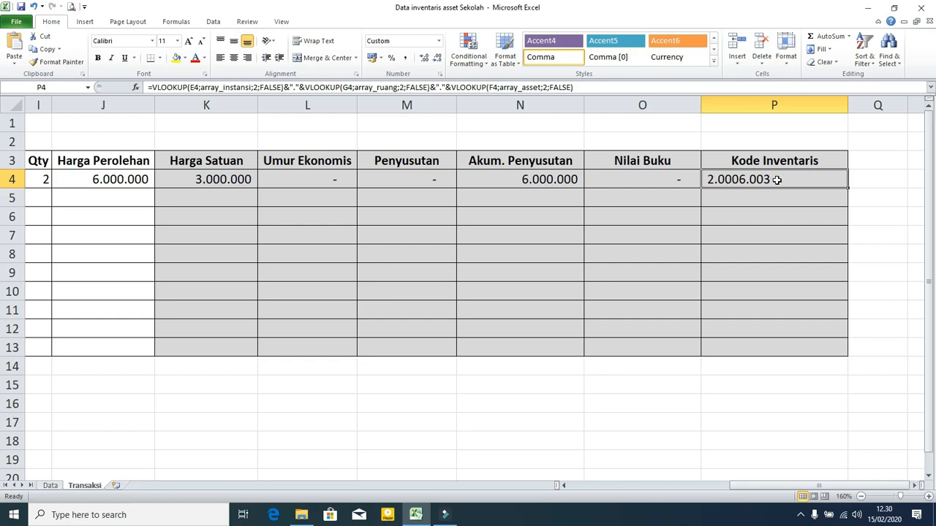
Append the dot separator &"."& to the end of the P4 formula and select it for reuse
{"action": "left_click", "coordinate": [578, 87]}
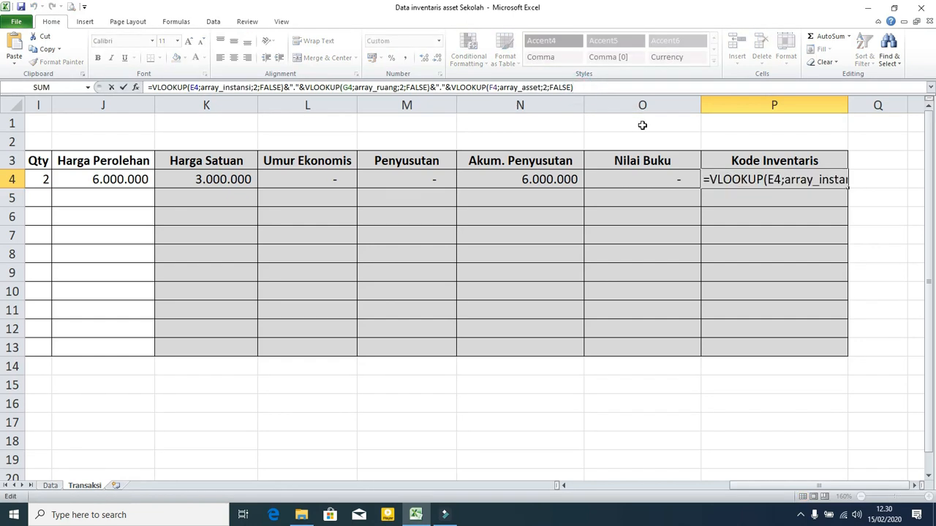
{"action": "type", "text": "&\".\"&"}
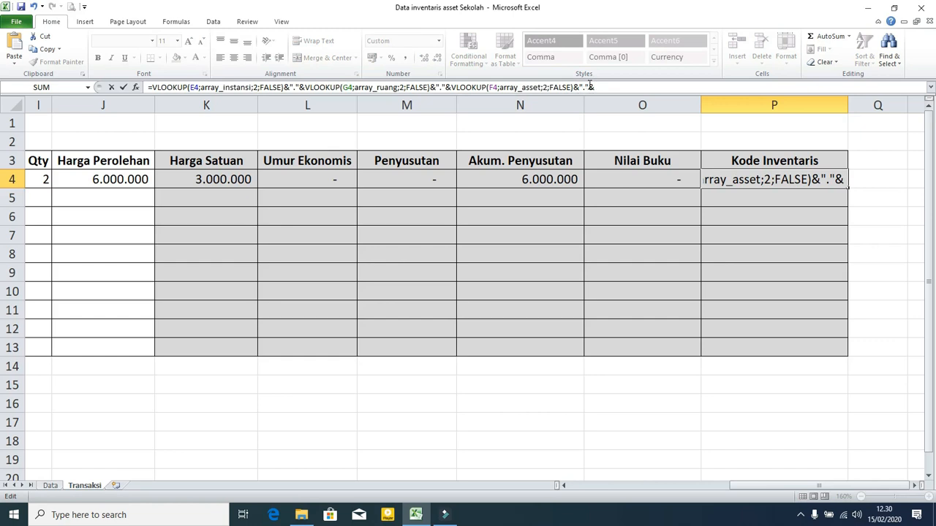
{"action": "left_click_drag", "start_coordinate": [599, 87], "coordinate": [579, 87]}
Add the Group Barang code lookup VLOOKUP(D4;array_barang;2;FALSE) to the P4 formula, followed by another &"."& separator
{"action": "left_click_drag", "start_coordinate": [757, 483], "coordinate": [633, 489]}
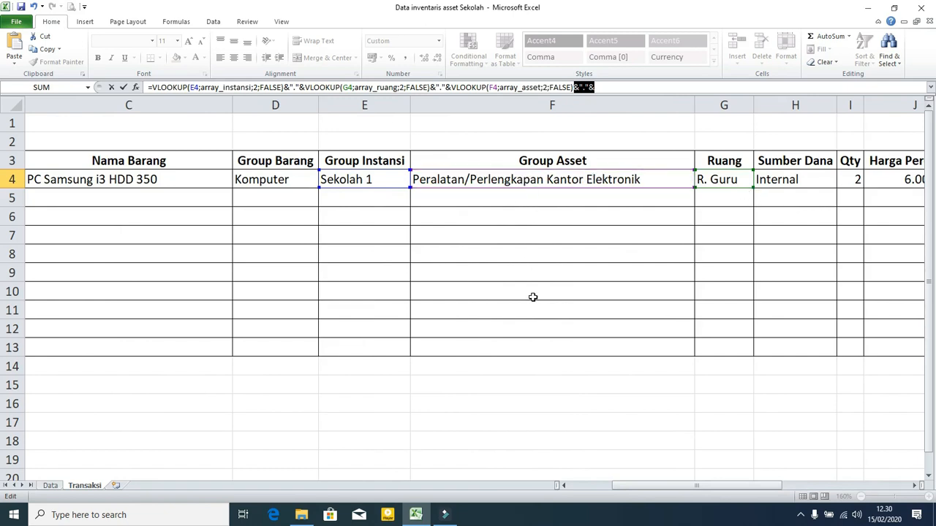
{"action": "left_click", "coordinate": [609, 89]}
{"action": "type", "text": "v"}
{"action": "double_click", "coordinate": [620, 161]}
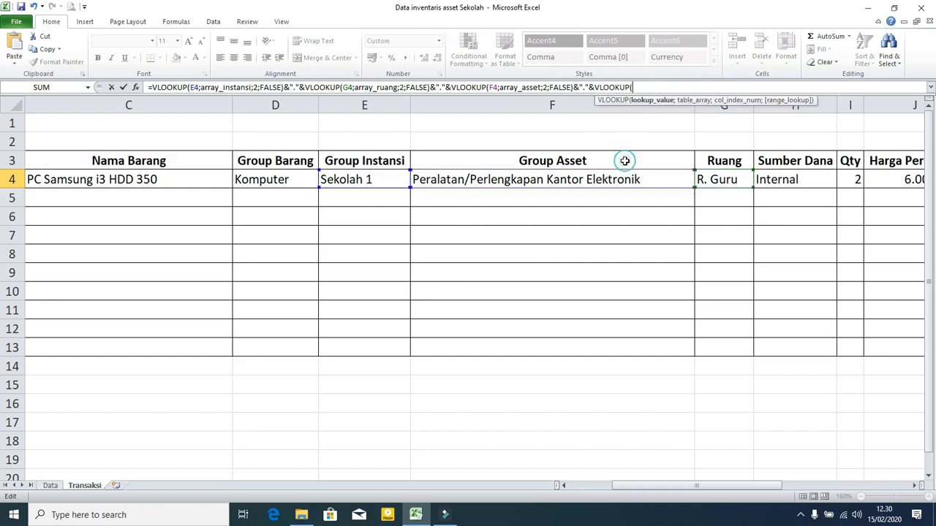
{"action": "left_click", "coordinate": [280, 181]}
{"action": "type", "text": ";arra"}
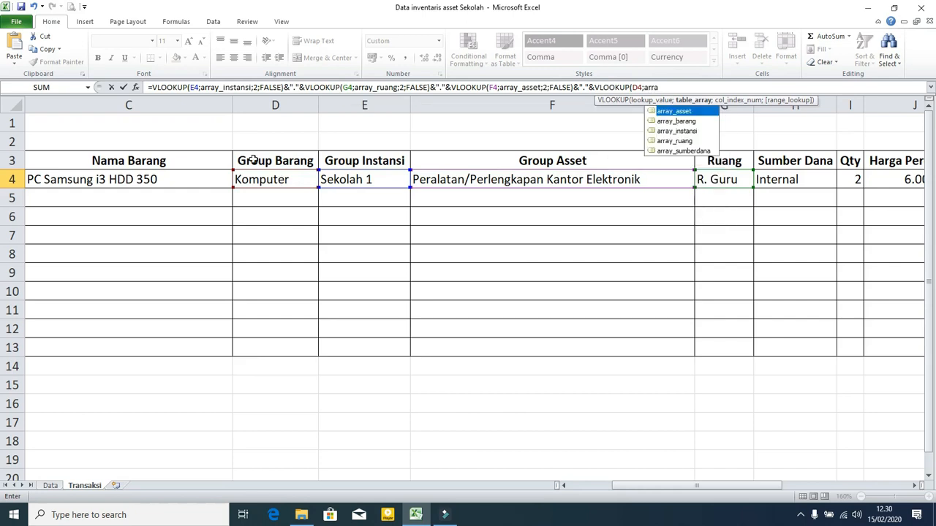
{"action": "double_click", "coordinate": [687, 121]}
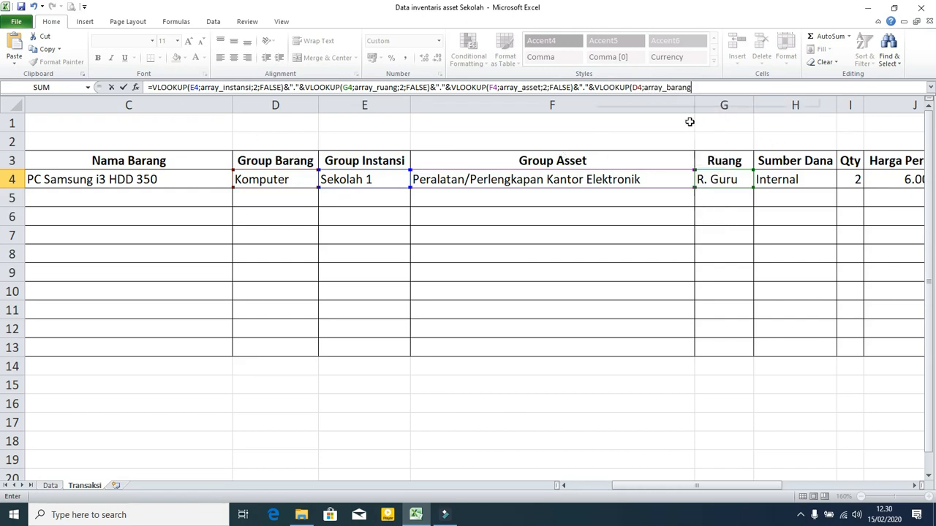
{"action": "type", "text": ";2;"}
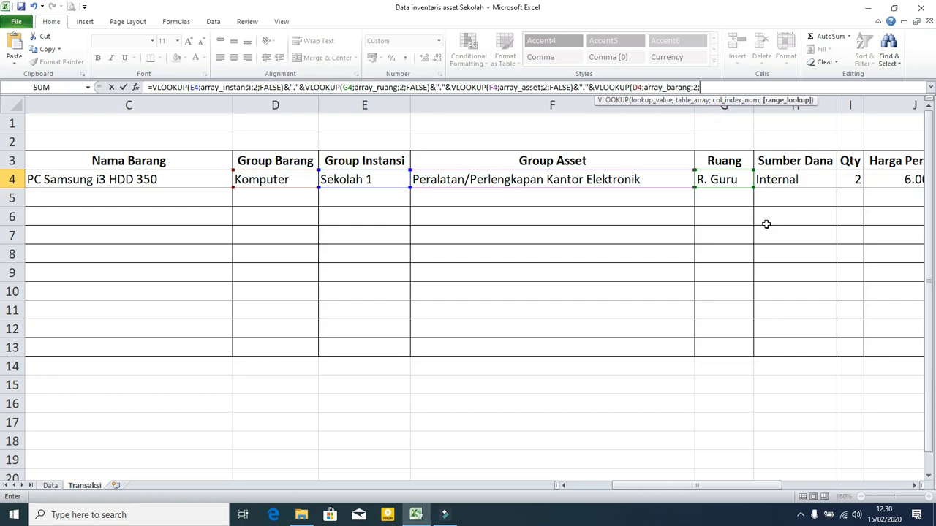
{"action": "double_click", "coordinate": [726, 120]}
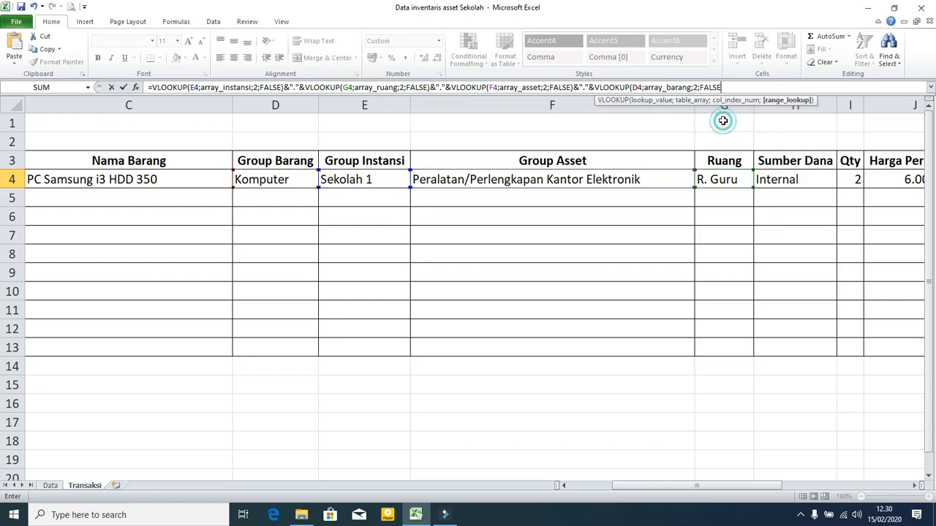
{"action": "type", "text": ")&\".\"&"}
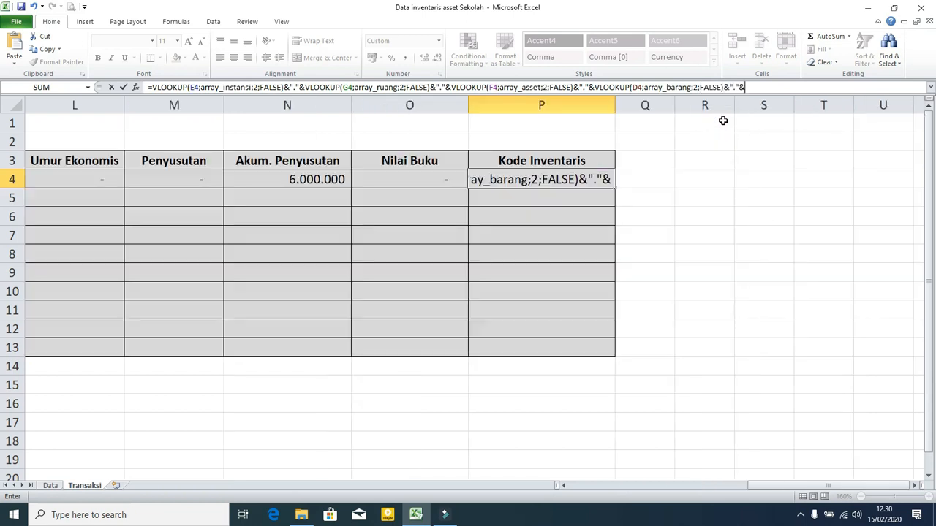
Add the Sumber Dana code lookup VLOOKUP(H4;array_sumberdana;2;FALSE) to the end of the P4 formula
{"action": "type", "text": "v"}
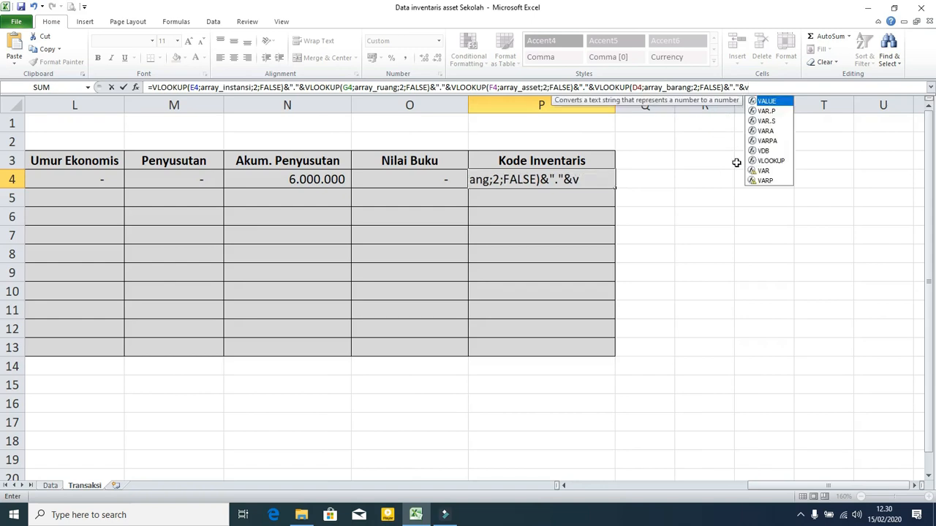
{"action": "double_click", "coordinate": [766, 161]}
{"action": "left_click_drag", "start_coordinate": [789, 486], "coordinate": [655, 494]}
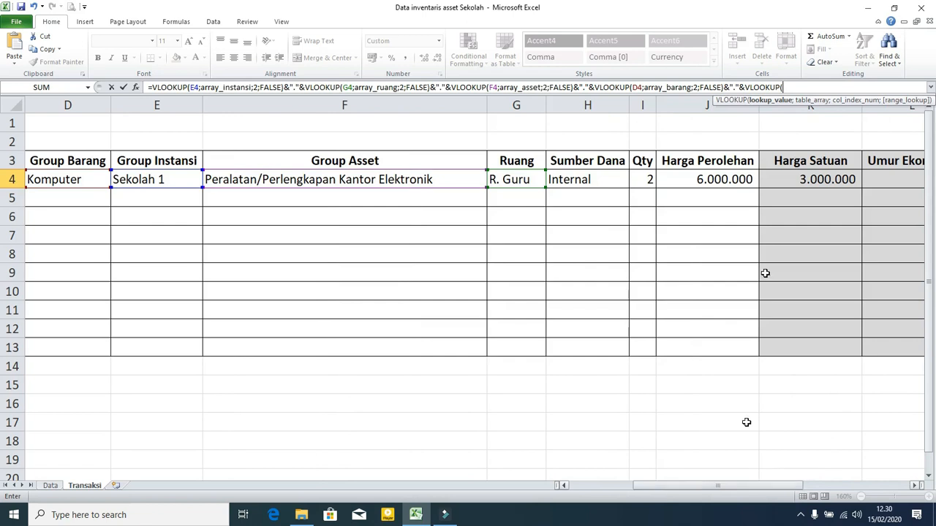
{"action": "left_click", "coordinate": [581, 180]}
{"action": "type", "text": ";arr"}
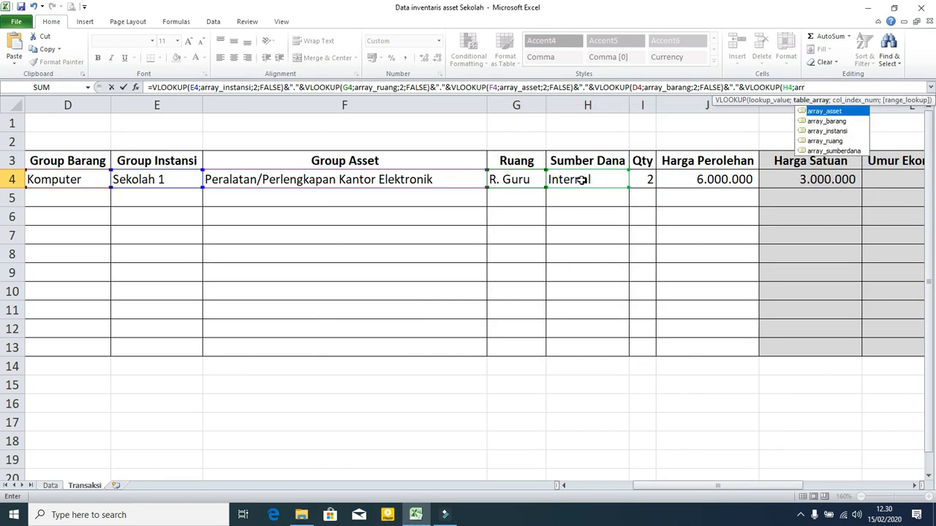
{"action": "double_click", "coordinate": [840, 152]}
{"action": "type", "text": ";2;"}
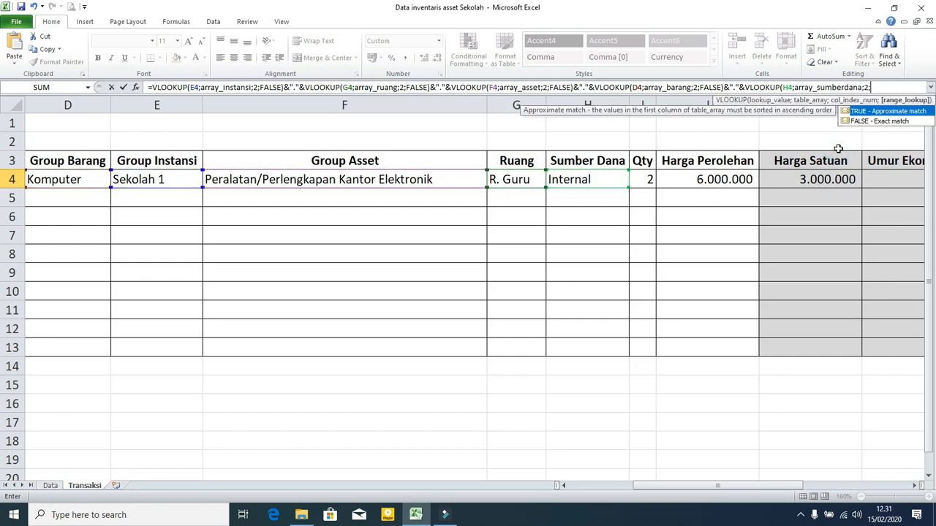
{"action": "double_click", "coordinate": [881, 119]}
{"action": "type", "text": ")"}
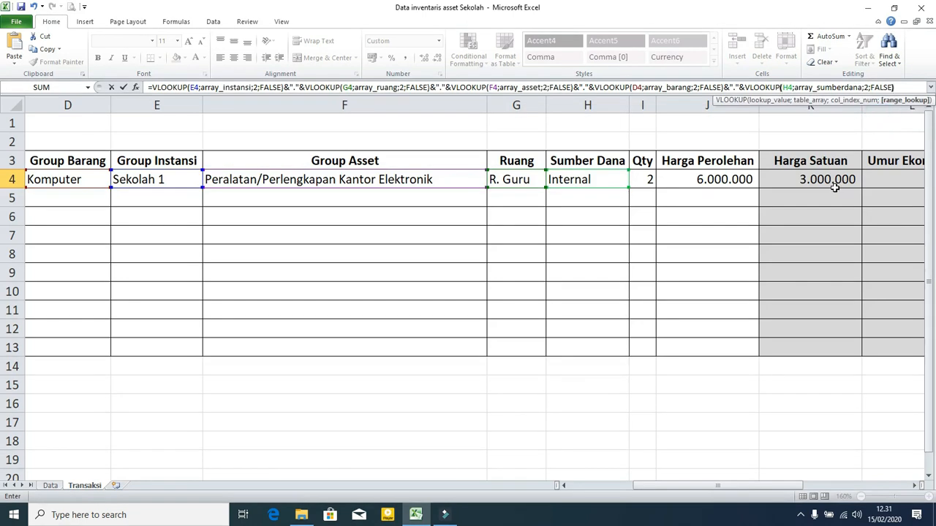
Finish the P4 formula with a dot separator and the asset's row number: &"."&A4
{"action": "type", "text": "&\".\"&"}
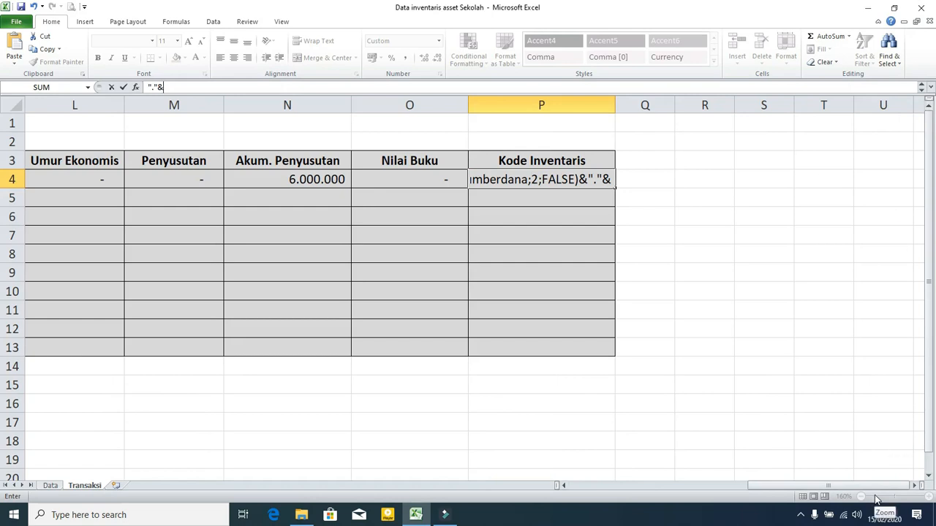
{"action": "left_click_drag", "start_coordinate": [848, 487], "coordinate": [477, 487]}
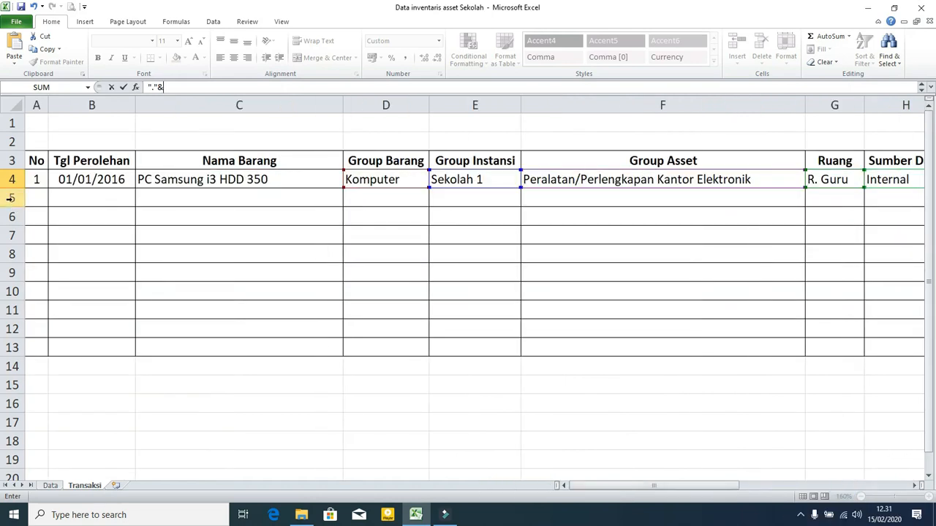
{"action": "left_click", "coordinate": [38, 180]}
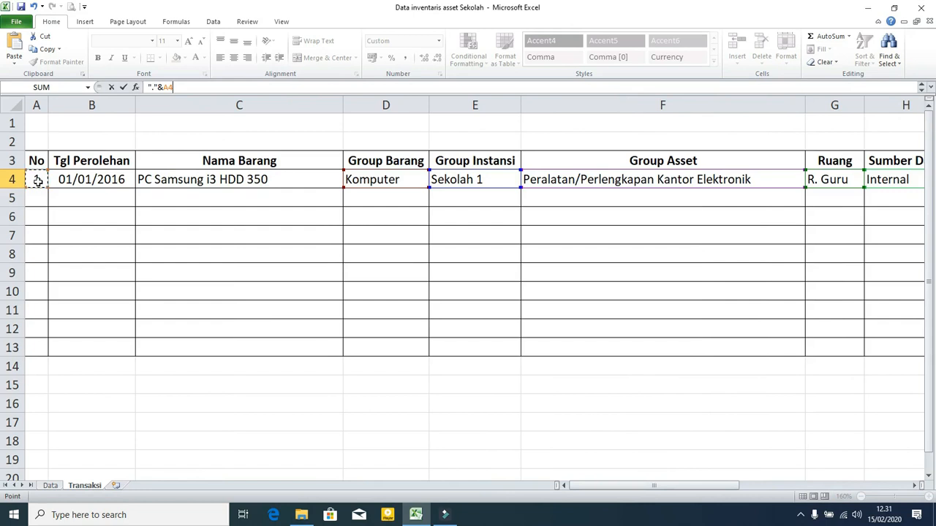
{"action": "key", "text": "Return"}
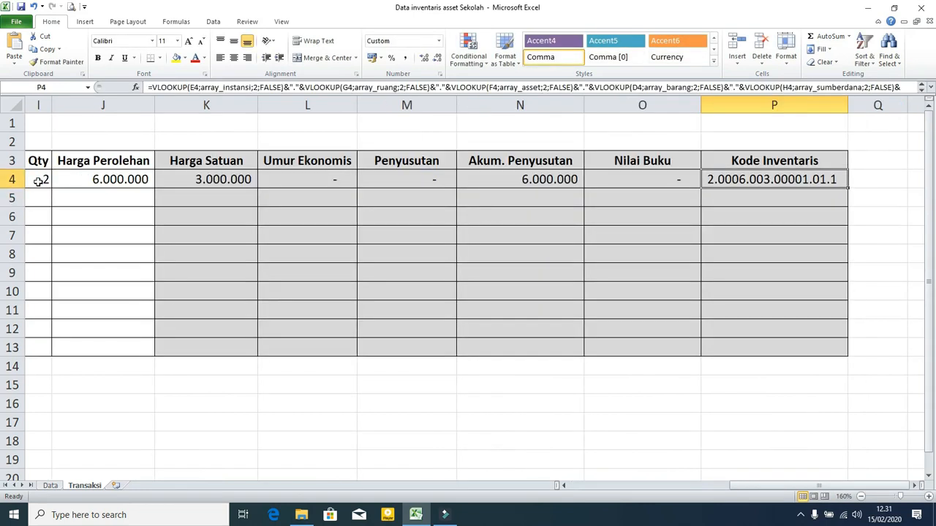
Review row 4 from No through Kode Inventaris, comparing the asset's details with the parts of its inventory code
{"action": "left_click", "coordinate": [38, 179]}
{"action": "key", "text": "Left"}
{"action": "key", "text": "Left"}
{"action": "key", "text": "Left"}
{"action": "key", "text": "Left"}
{"action": "key", "text": "Left"}
{"action": "key", "text": "Left"}
{"action": "key", "text": "Left"}
{"action": "key", "text": "Left"}
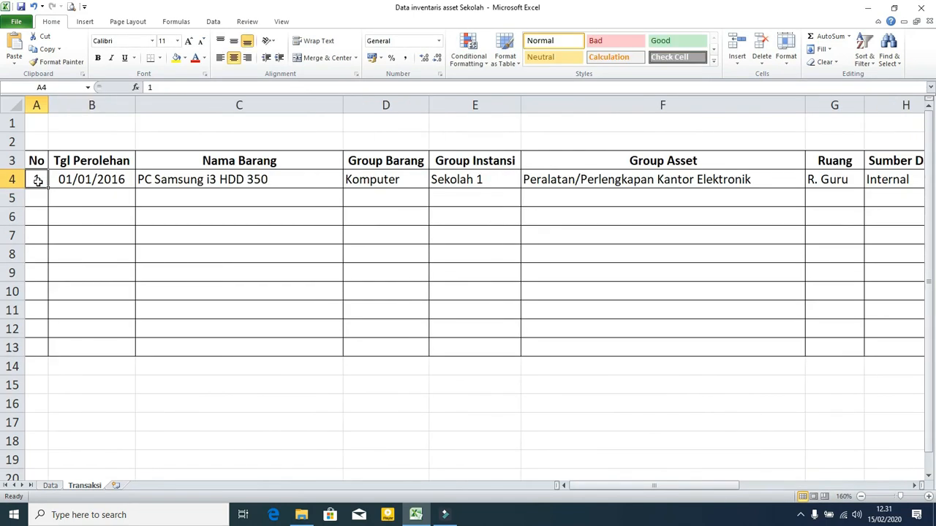
{"action": "key", "text": "Right"}
{"action": "key", "text": "Right"}
{"action": "key", "text": "Right"}
{"action": "key", "text": "Right"}
{"action": "key", "text": "Right"}
{"action": "key", "text": "Right"}
{"action": "key", "text": "Right"}
{"action": "key", "text": "Right"}
{"action": "key", "text": "Right"}
{"action": "key", "text": "Right"}
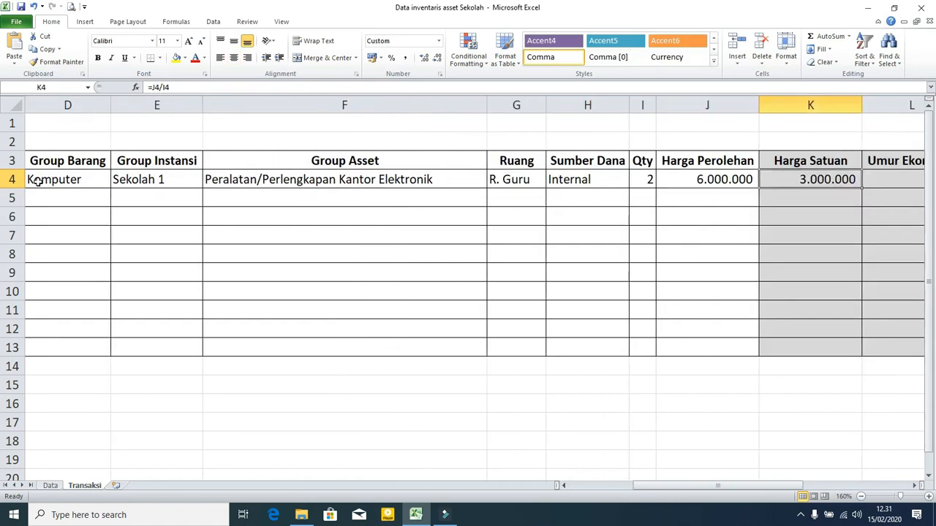
{"action": "key", "text": "Right"}
{"action": "key", "text": "Right"}
{"action": "key", "text": "Right"}
{"action": "key", "text": "Right"}
{"action": "key", "text": "Right"}
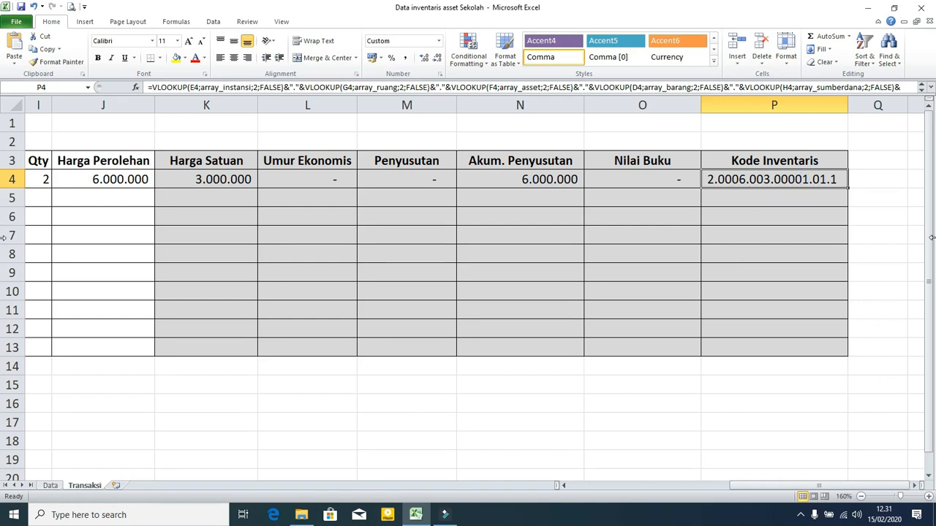
{"action": "key", "text": "Left"}
{"action": "key", "text": "Left"}
{"action": "key", "text": "Left"}
{"action": "key", "text": "Left"}
{"action": "key", "text": "Left"}
{"action": "key", "text": "Left"}
{"action": "key", "text": "Left"}
{"action": "key", "text": "Left"}
{"action": "key", "text": "Left"}
{"action": "key", "text": "Left"}
{"action": "key", "text": "Left"}
{"action": "key", "text": "Left"}
{"action": "key", "text": "Left"}
{"action": "key", "text": "Left"}
{"action": "key", "text": "Right"}
{"action": "key", "text": "Right"}
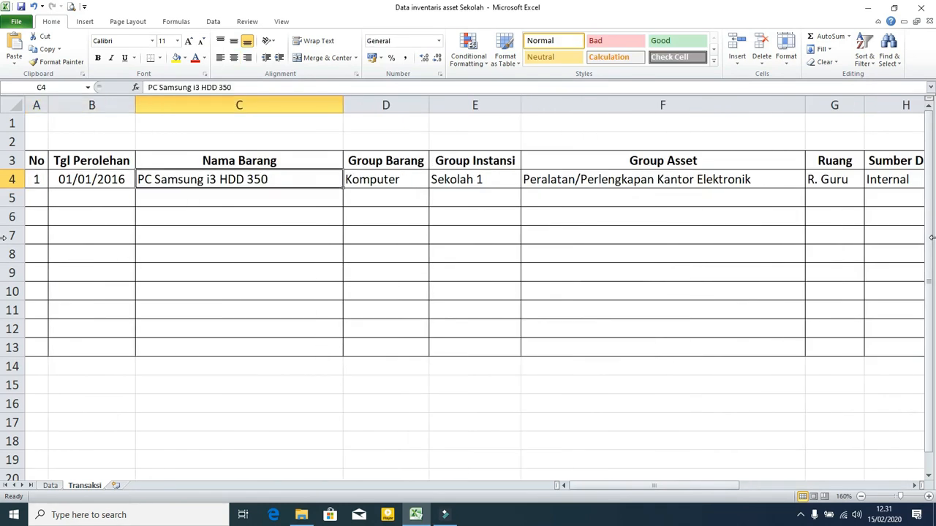
{"action": "key", "text": "Right"}
{"action": "key", "text": "Right"}
{"action": "key", "text": "Right"}
{"action": "key", "text": "Right"}
{"action": "key", "text": "Right"}
{"action": "key", "text": "Right"}
{"action": "key", "text": "Right"}
{"action": "key", "text": "Right"}
{"action": "key", "text": "Right"}
{"action": "key", "text": "Right"}
{"action": "key", "text": "Right"}
{"action": "key", "text": "Right"}
{"action": "key", "text": "Right"}
{"action": "key", "text": "Left"}
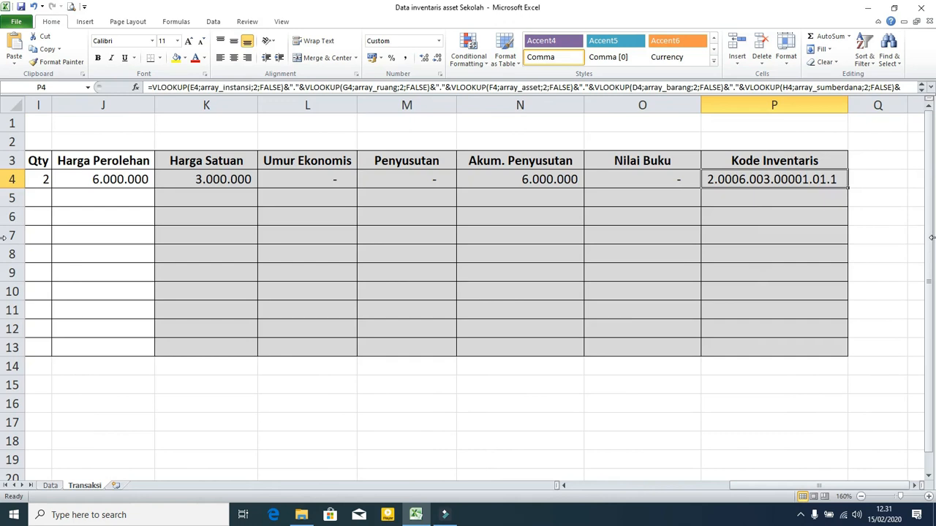
{"action": "key", "text": "Left"}
{"action": "key", "text": "Left"}
{"action": "key", "text": "Left"}
{"action": "key", "text": "Left"}
{"action": "key", "text": "Left"}
{"action": "key", "text": "Left"}
{"action": "key", "text": "Left"}
{"action": "key", "text": "Left"}
{"action": "key", "text": "Left"}
{"action": "key", "text": "Left"}
{"action": "key", "text": "Left"}
{"action": "key", "text": "Left"}
{"action": "key", "text": "Left"}
{"action": "key", "text": "Left"}
{"action": "key", "text": "Left"}
{"action": "key", "text": "Right"}
{"action": "key", "text": "Right"}
{"action": "key", "text": "Right"}
{"action": "key", "text": "Right"}
{"action": "key", "text": "Right"}
{"action": "key", "text": "Right"}
{"action": "key", "text": "Right"}
{"action": "key", "text": "Right"}
{"action": "key", "text": "Right"}
{"action": "key", "text": "Right"}
{"action": "key", "text": "Right"}
{"action": "key", "text": "Right"}
{"action": "key", "text": "Right"}
Fill the Harga Satuan formula from K4 down to K13
{"action": "key", "text": "Left"}
{"action": "key", "text": "Left"}
{"action": "key", "text": "Left"}
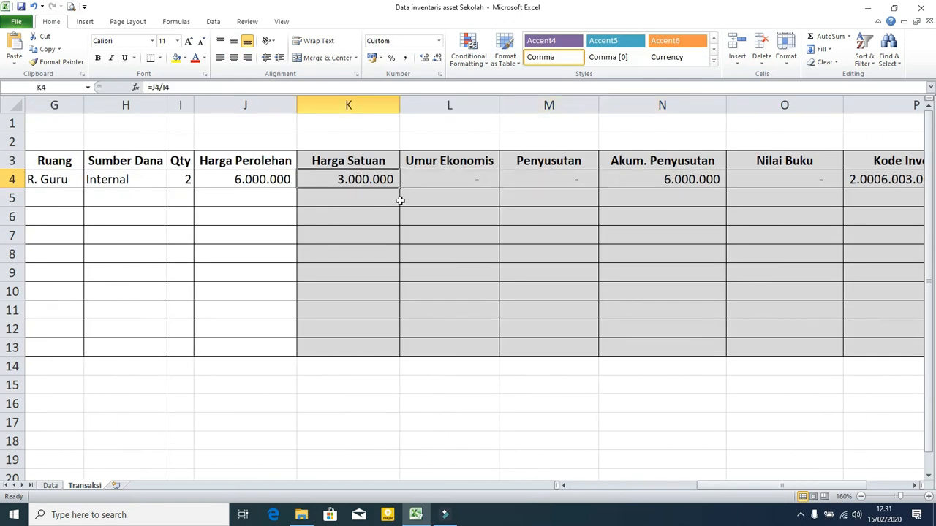
{"action": "left_click_drag", "start_coordinate": [402, 188], "coordinate": [401, 355]}
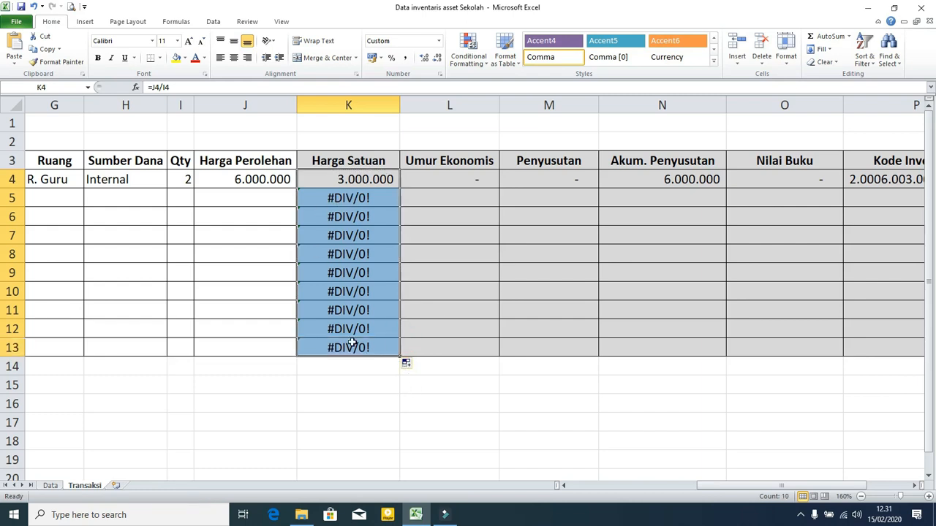
Wrap the Harga Satuan formula in K4 with an error fallback of zero: =IFERROR(J4/I4;0)
{"action": "left_click", "coordinate": [364, 178]}
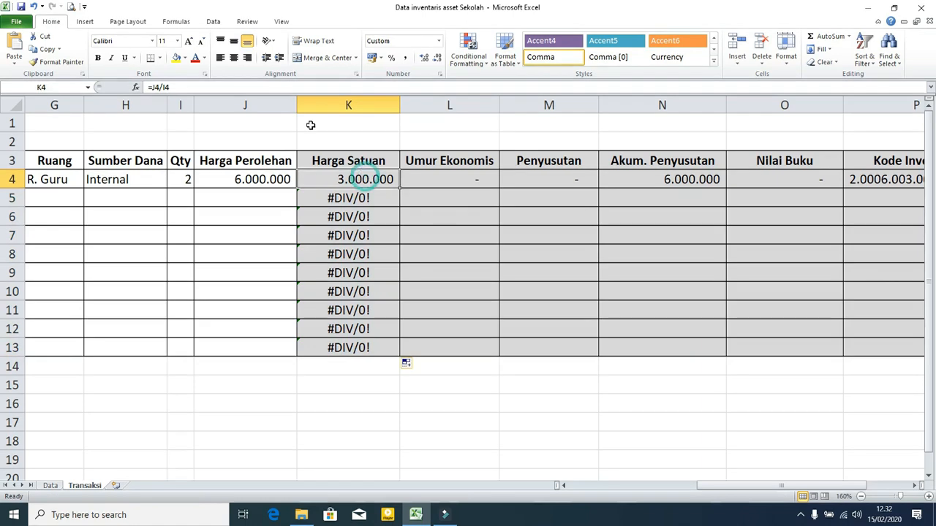
{"action": "left_click", "coordinate": [153, 87]}
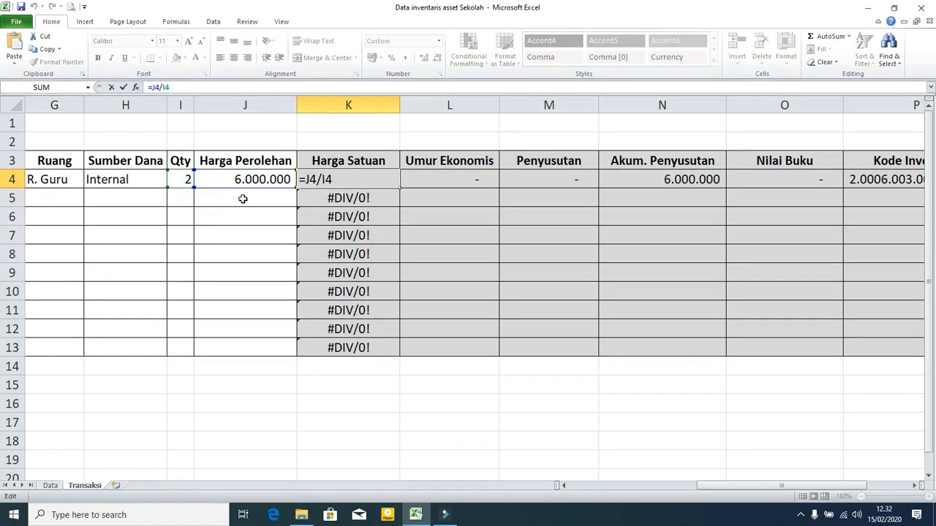
{"action": "type", "text": "if"}
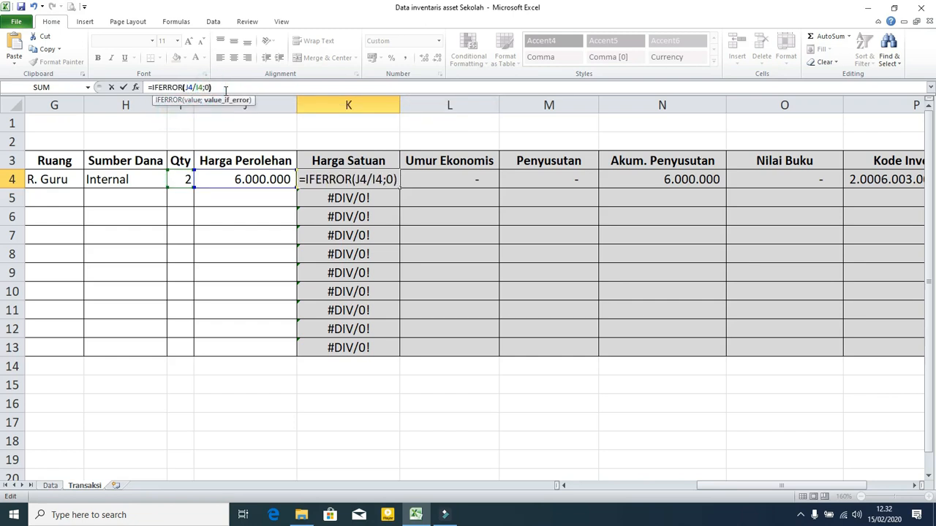
{"action": "key", "text": "Return"}
Fill the error-proofed Harga Satuan formula and the Umur Ekonomis formula from row 4 down to row 13
{"action": "left_click", "coordinate": [384, 181]}
{"action": "left_click_drag", "start_coordinate": [399, 188], "coordinate": [404, 354]}
{"action": "left_click", "coordinate": [474, 182]}
{"action": "double_click", "coordinate": [499, 188]}
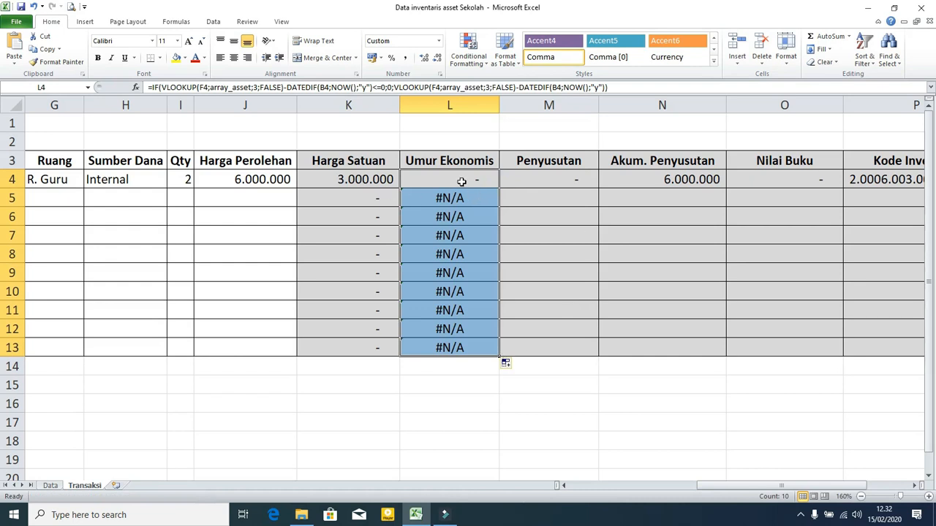
Wrap the whole Umur Ekonomis formula in L4 in IFERROR with 0 as the fallback value
{"action": "left_click", "coordinate": [461, 181]}
{"action": "left_click", "coordinate": [152, 87]}
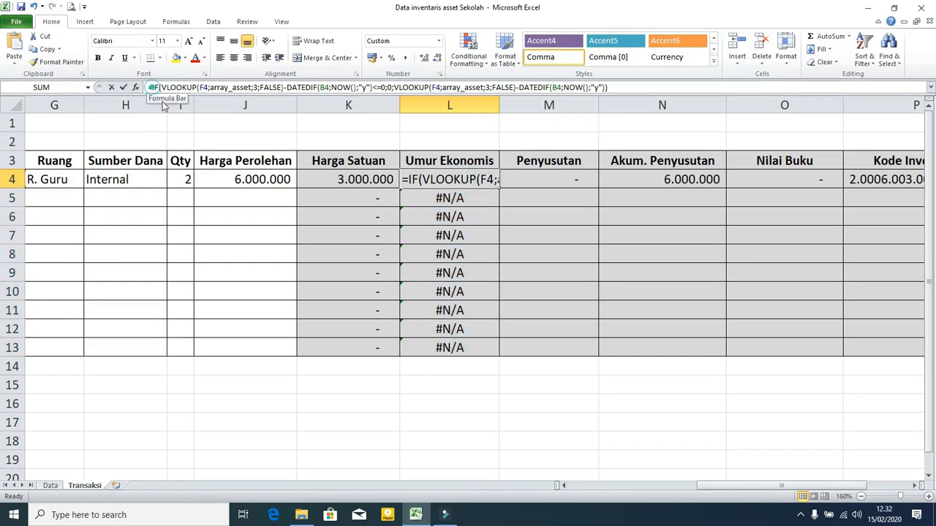
{"action": "type", "text": "if"}
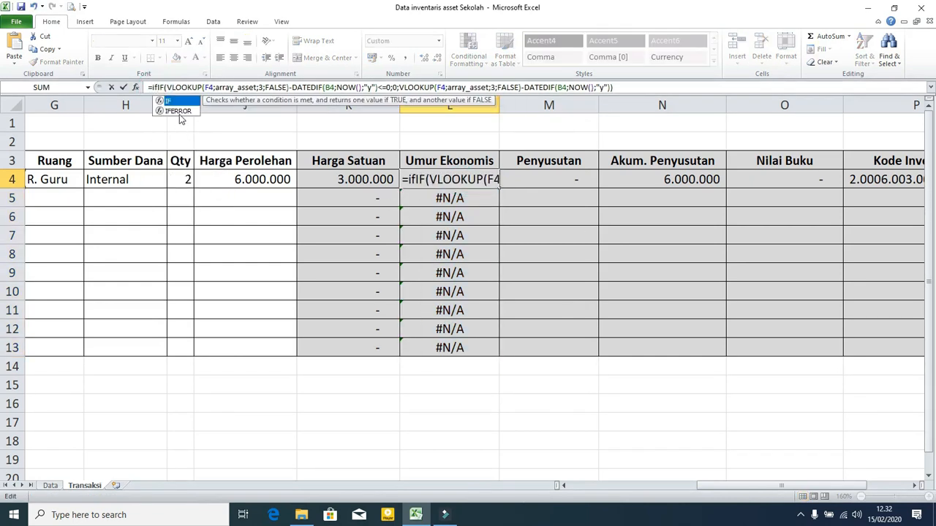
{"action": "double_click", "coordinate": [178, 111]}
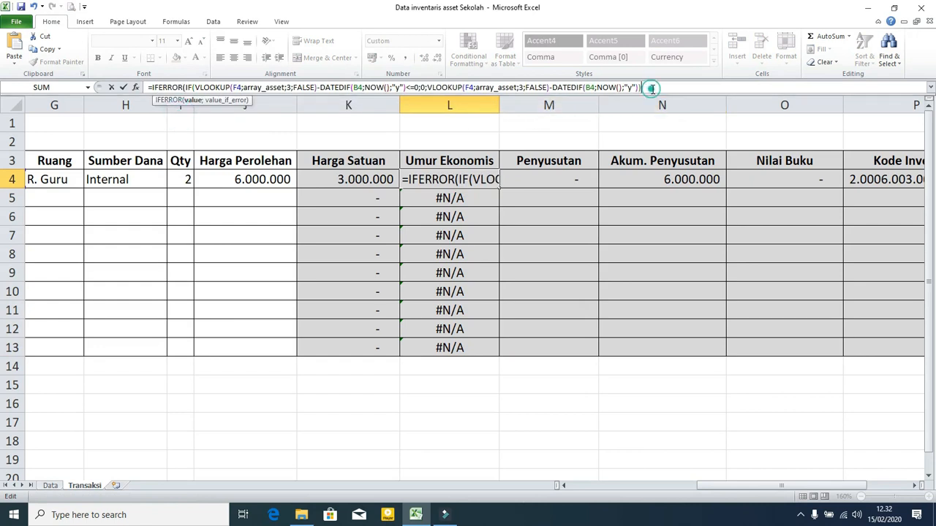
{"action": "type", "text": ";0"}
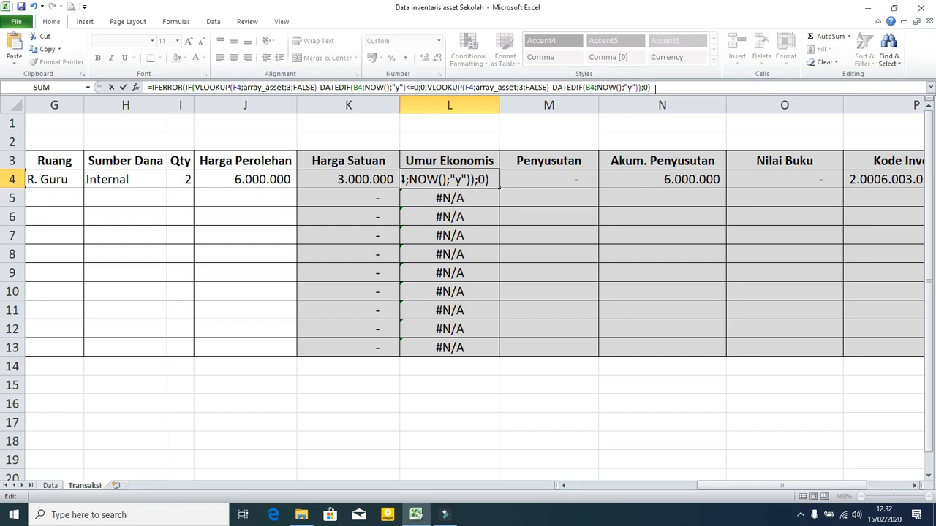
{"action": "key", "text": "Return"}
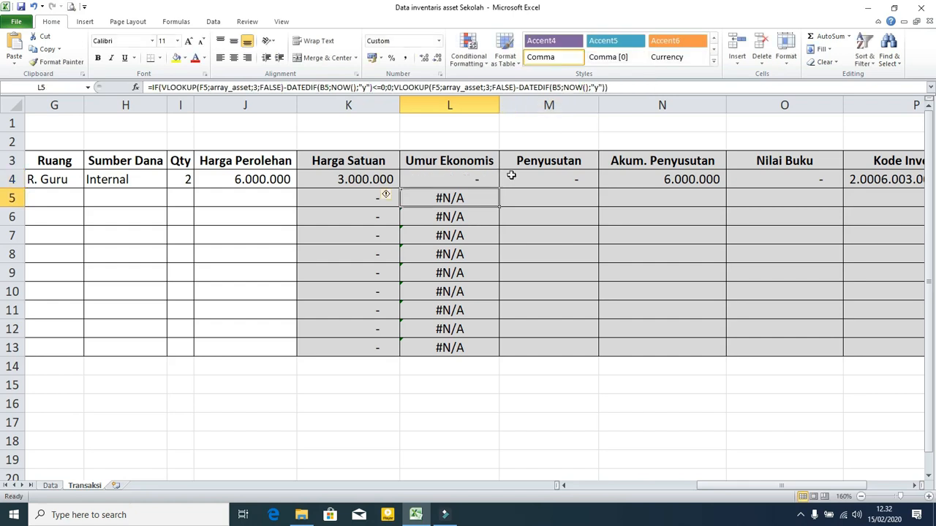
Fill the error-proofed Umur Ekonomis formula in L4 and the Penyusutan formula in M4 down to row 13
{"action": "left_click", "coordinate": [473, 179]}
{"action": "left_click_drag", "start_coordinate": [500, 189], "coordinate": [502, 356]}
{"action": "left_click", "coordinate": [586, 178]}
{"action": "left_click_drag", "start_coordinate": [598, 189], "coordinate": [598, 360]}
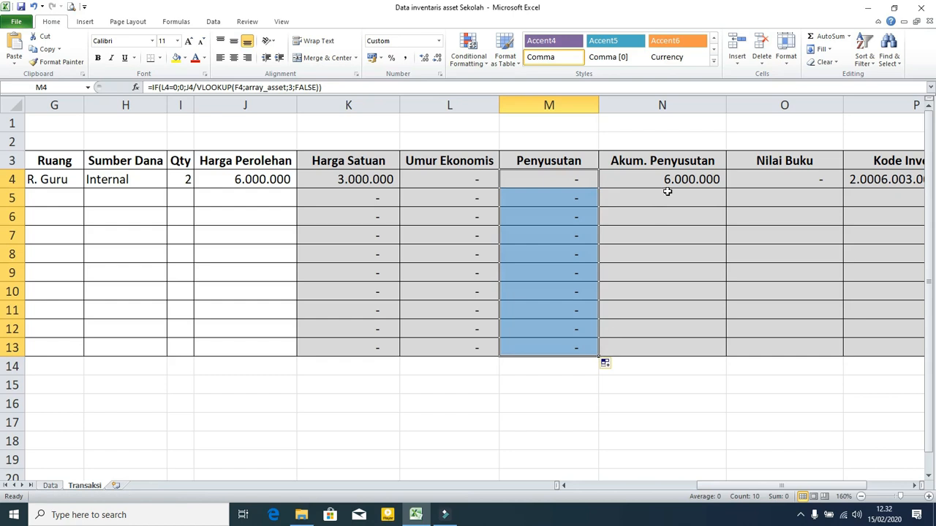
Wrap the whole Akum. Penyusutan formula in N4 in IFERROR with 0 as the fallback value
{"action": "left_click", "coordinate": [667, 188]}
{"action": "left_click_drag", "start_coordinate": [726, 188], "coordinate": [728, 356]}
{"action": "left_click", "coordinate": [680, 178]}
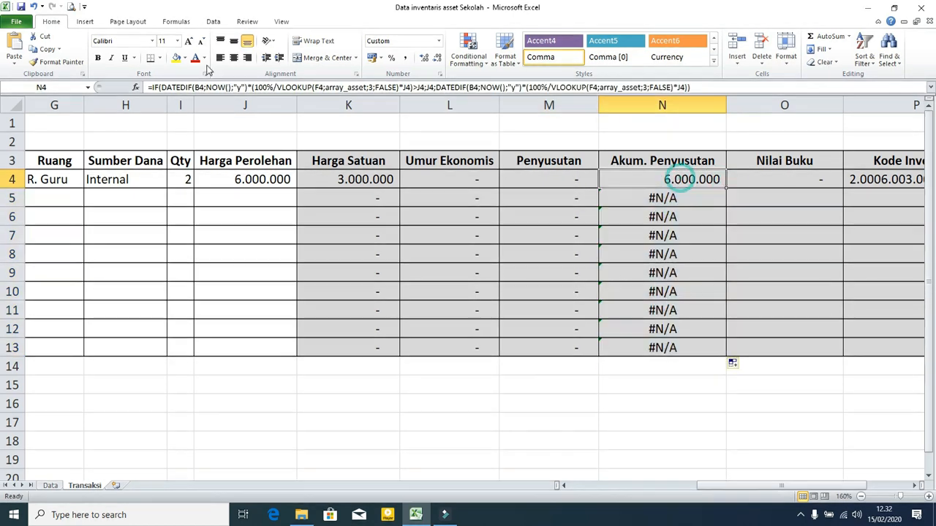
{"action": "left_click", "coordinate": [152, 87]}
{"action": "type", "text": "if"}
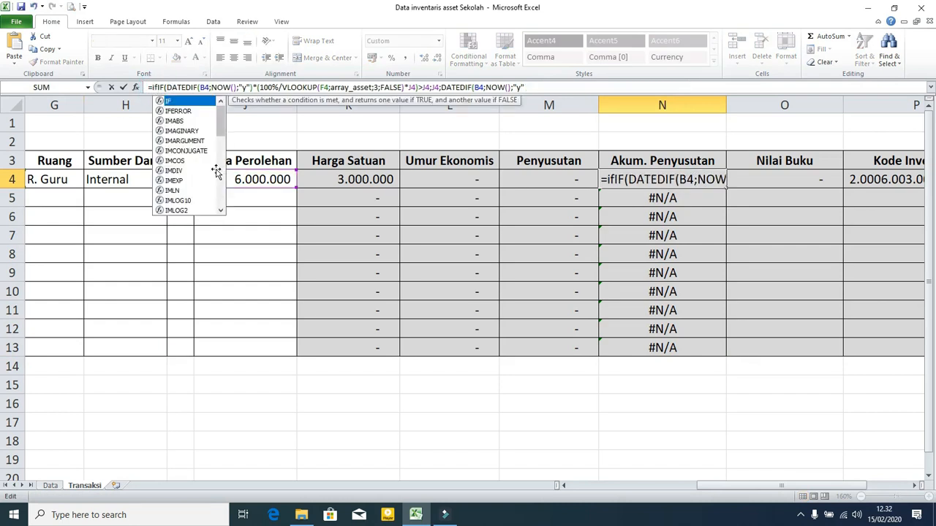
{"action": "double_click", "coordinate": [186, 113]}
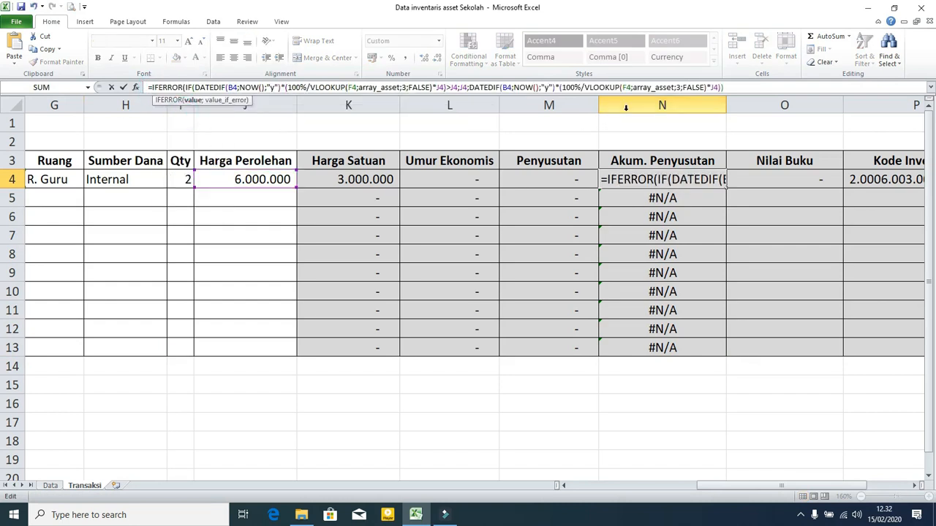
{"action": "type", "text": ";0"}
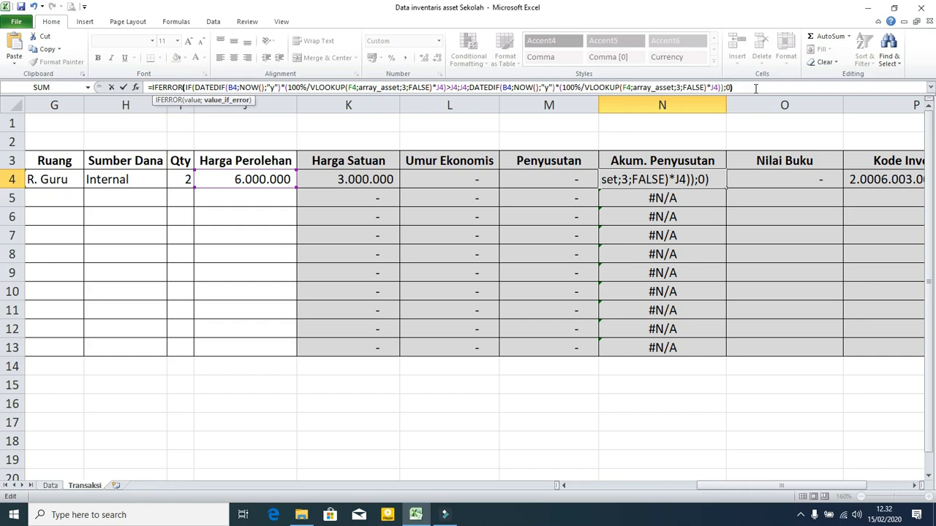
{"action": "key", "text": "Return"}
Fill the error-proofed Akum. Penyusutan formula in N4 and the Nilai Buku formula in O4 down to row 13
{"action": "left_click", "coordinate": [700, 181]}
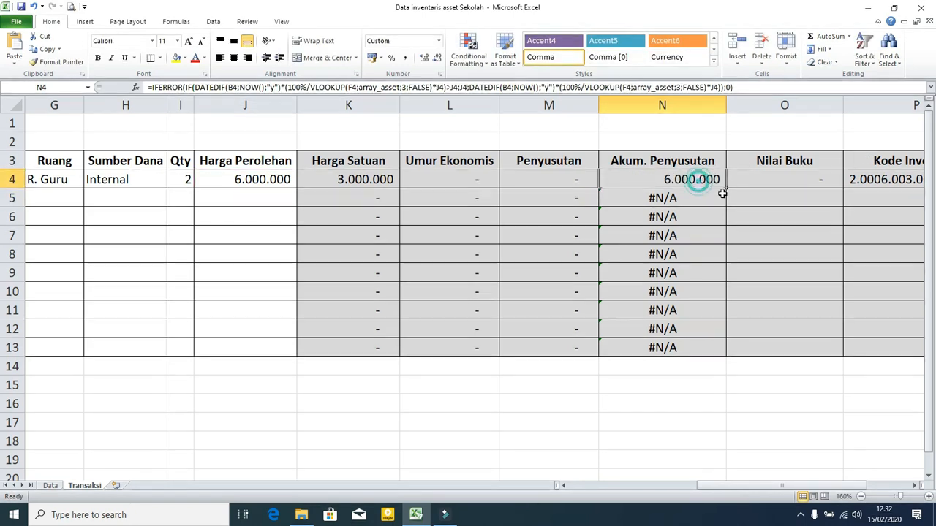
{"action": "left_click_drag", "start_coordinate": [725, 189], "coordinate": [722, 355]}
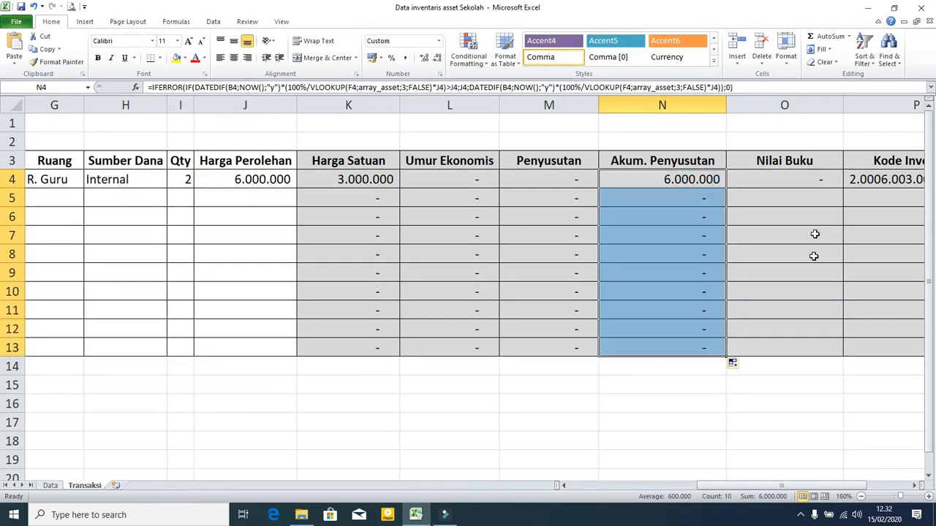
{"action": "left_click", "coordinate": [810, 176]}
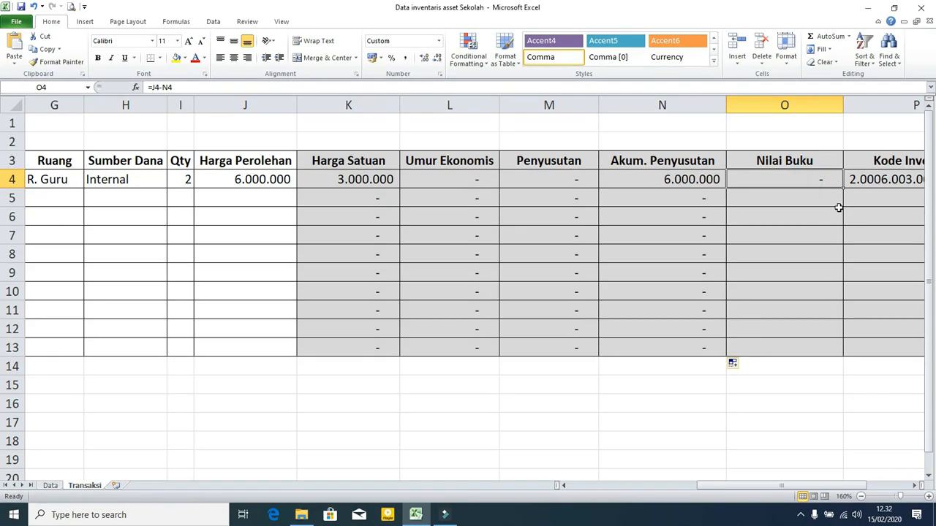
{"action": "left_click_drag", "start_coordinate": [844, 191], "coordinate": [848, 354]}
Wrap the whole Kode Inventaris formula in P4 in IFERROR with fallback 0 and fill it down to row 13
{"action": "left_click", "coordinate": [887, 179]}
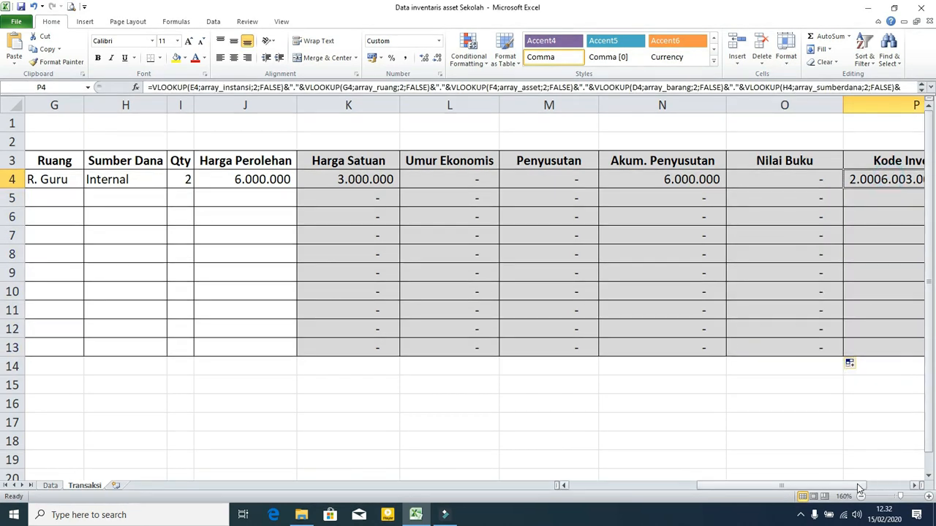
{"action": "left_click_drag", "start_coordinate": [858, 487], "coordinate": [894, 488]}
{"action": "left_click_drag", "start_coordinate": [848, 188], "coordinate": [853, 353]}
{"action": "left_click", "coordinate": [742, 183]}
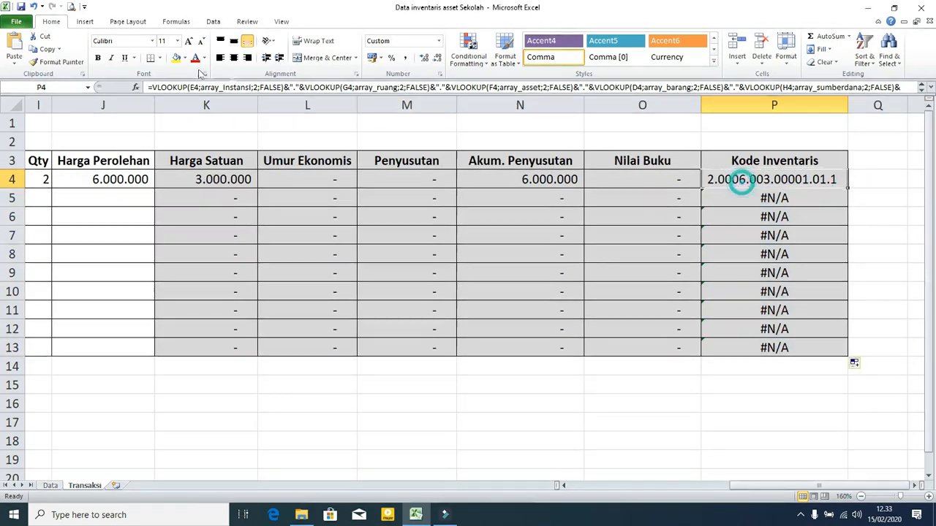
{"action": "left_click", "coordinate": [153, 87]}
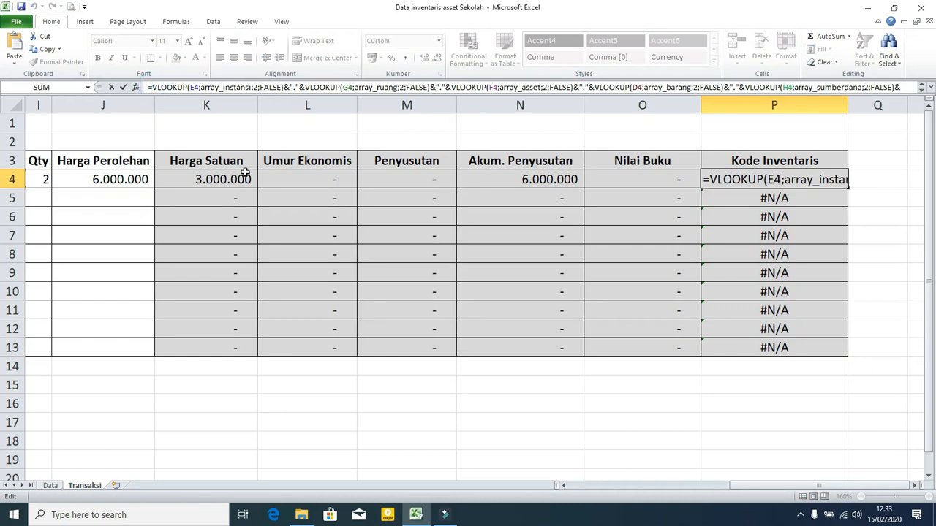
{"action": "type", "text": "if"}
{"action": "double_click", "coordinate": [179, 112]}
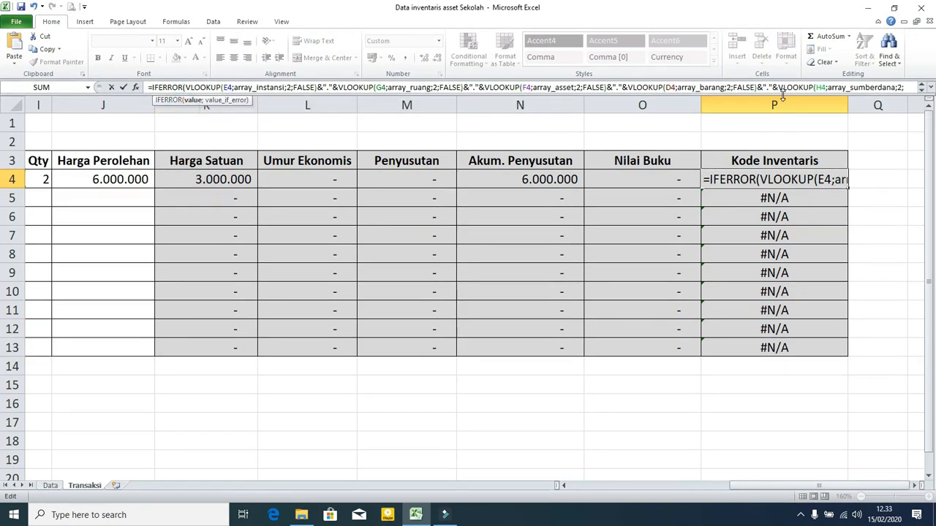
{"action": "left_click_drag", "start_coordinate": [782, 95], "coordinate": [782, 114]}
{"action": "type", "text": "A4"}
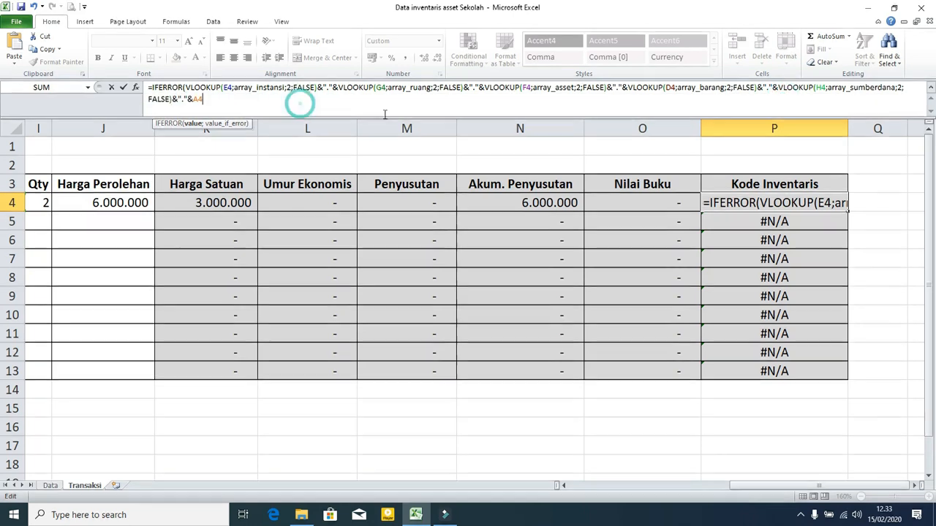
{"action": "type", "text": ";0"}
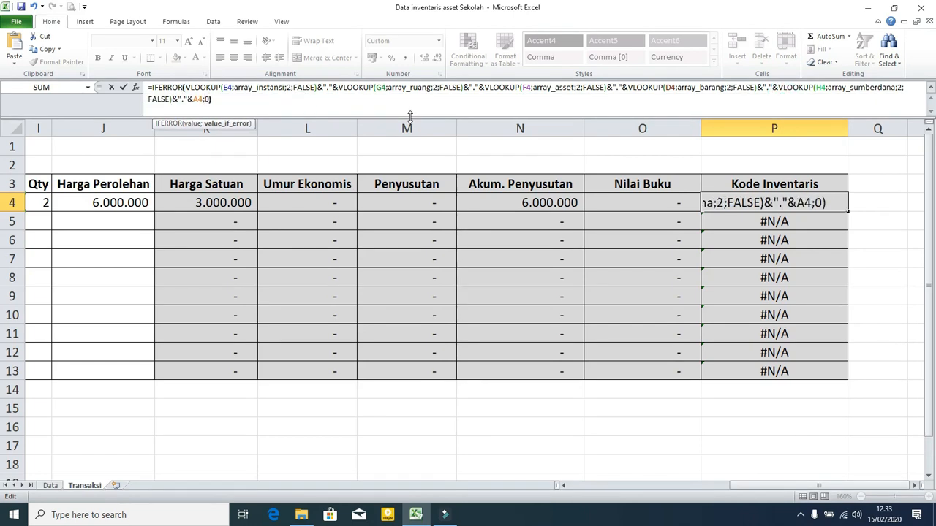
{"action": "type", "text": ")"}
{"action": "key", "text": "Return"}
{"action": "left_click", "coordinate": [846, 203]}
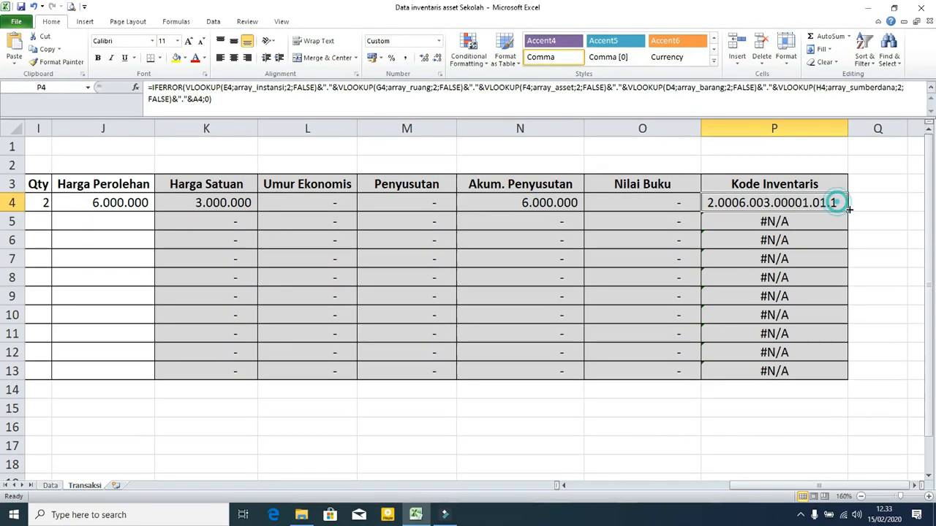
{"action": "left_click_drag", "start_coordinate": [848, 211], "coordinate": [846, 377]}
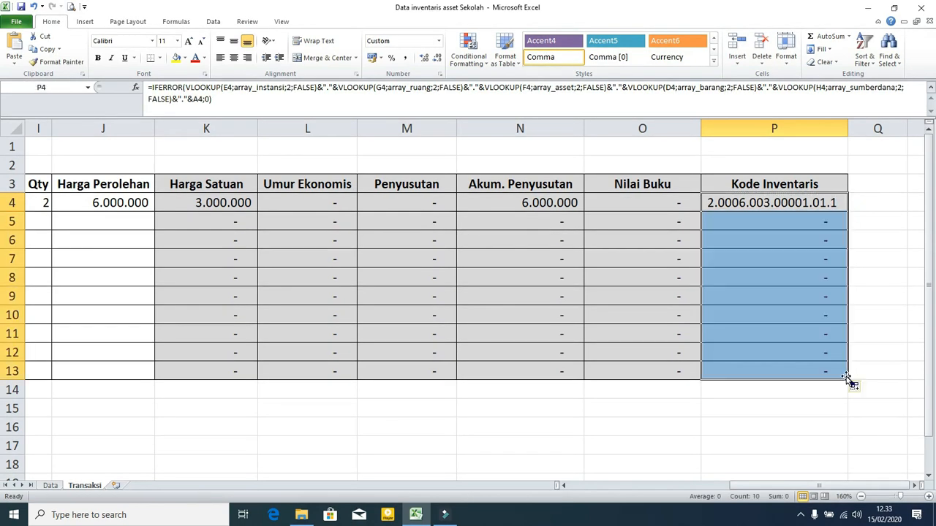
Number the rows in the No column by entering 2 in A5 and extending the series to 10 in A13
{"action": "left_click_drag", "start_coordinate": [840, 487], "coordinate": [677, 486]}
{"action": "left_click", "coordinate": [40, 220]}
{"action": "type", "text": "2"}
{"action": "key", "text": "Tab"}
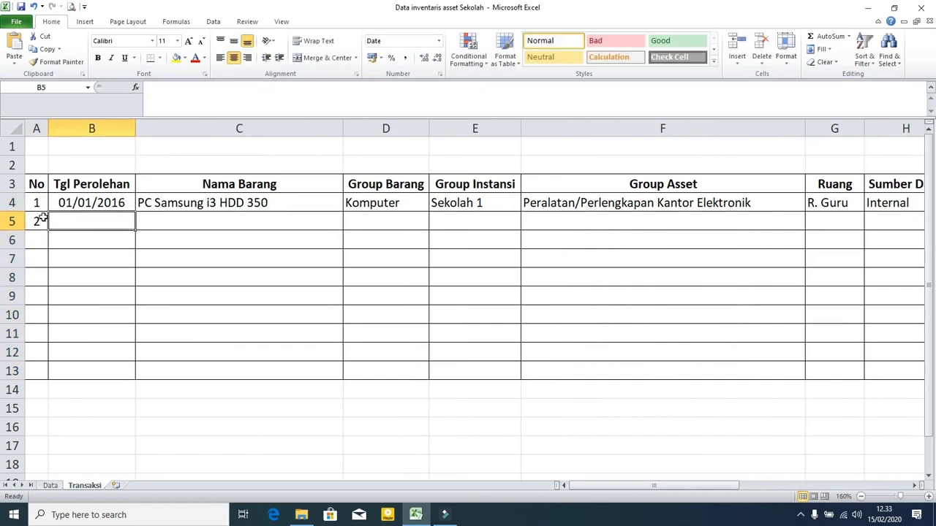
{"action": "key", "text": "Up"}
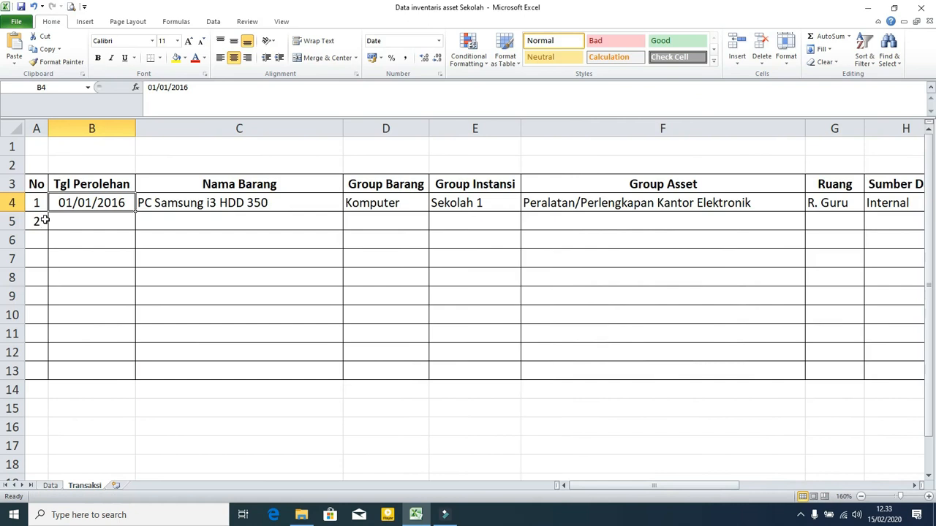
{"action": "left_click_drag", "start_coordinate": [27, 196], "coordinate": [48, 378]}
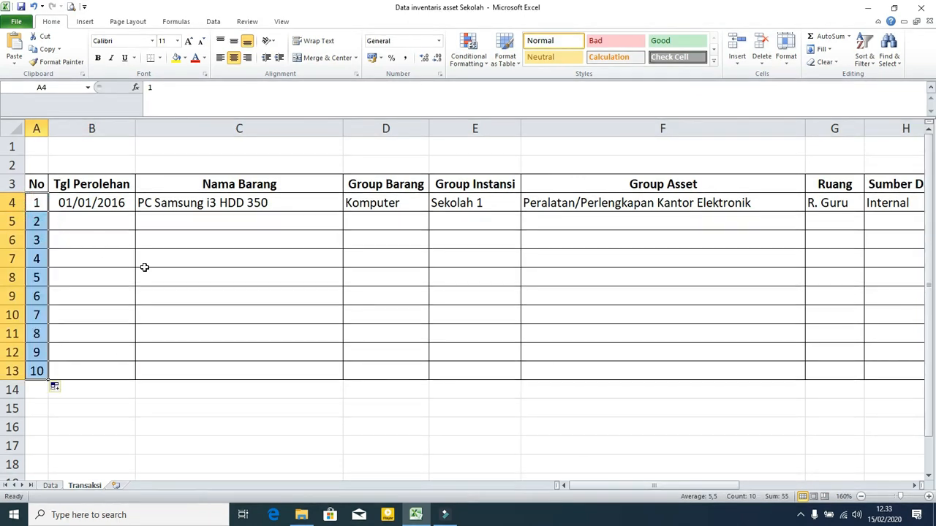
Copy the acquisition date in B4 down to B13 and change the years in B5, B6 and B7 to 2017, 2018 and 2019
{"action": "left_click", "coordinate": [111, 201]}
{"action": "left_click_drag", "start_coordinate": [133, 212], "coordinate": [110, 371]}
{"action": "type", "text": "7"}
{"action": "key", "text": "Return"}
{"action": "double_click", "coordinate": [125, 240]}
{"action": "key", "text": "BackSpace"}
{"action": "type", "text": "8"}
{"action": "key", "text": "Return"}
{"action": "double_click", "coordinate": [127, 258]}
{"action": "key", "text": "BackSpace"}
Change the year of the acquisition dates to 2015 in B8, 2017 in B10, 2018 in B11, 2019 in B12 and 2020 in B13
{"action": "left_click", "coordinate": [192, 88]}
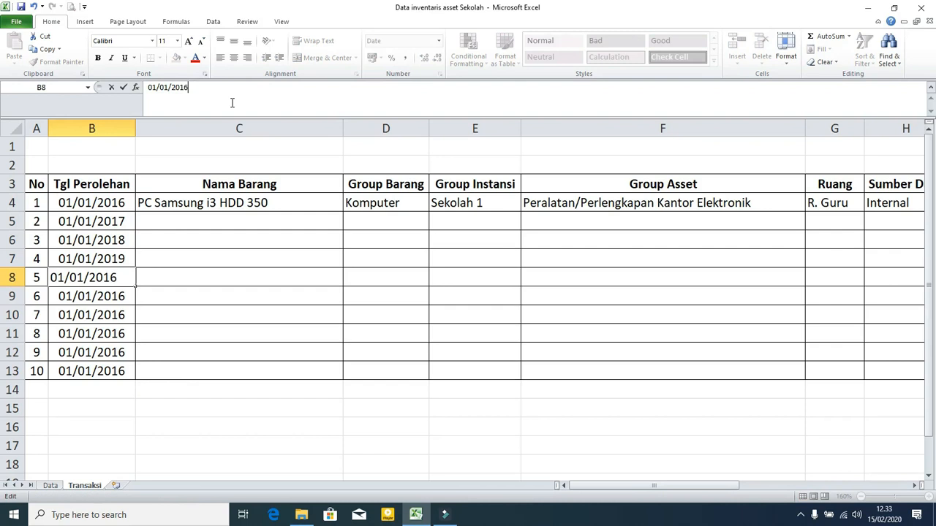
{"action": "key", "text": "Return"}
{"action": "key", "text": "Return"}
{"action": "left_click", "coordinate": [212, 93]}
{"action": "key", "text": "BackSpace"}
{"action": "type", "text": "7"}
{"action": "key", "text": "Return"}
{"action": "left_click", "coordinate": [212, 92]}
{"action": "key", "text": "BackSpace"}
{"action": "type", "text": "8"}
{"action": "key", "text": "Return"}
{"action": "left_click", "coordinate": [184, 88]}
{"action": "key", "text": "BackSpace"}
{"action": "type", "text": "9"}
{"action": "key", "text": "Return"}
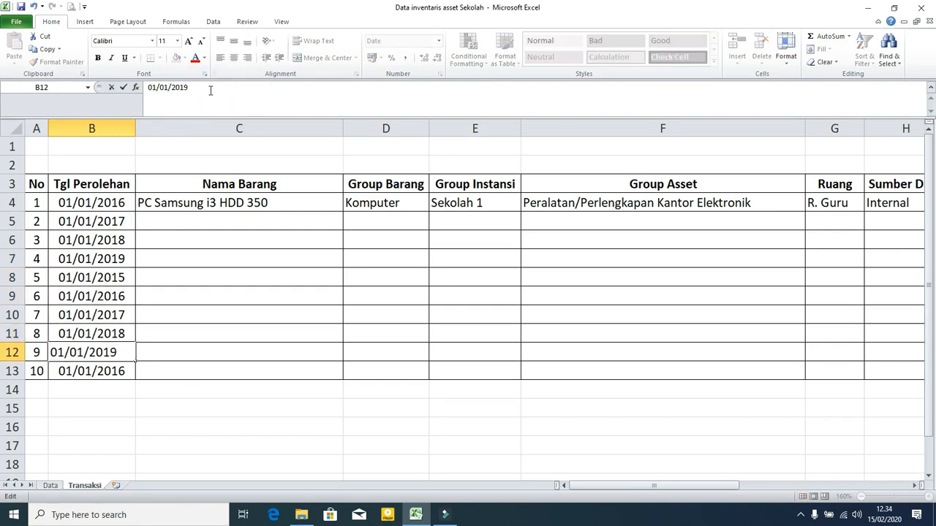
{"action": "left_click_drag", "start_coordinate": [180, 88], "coordinate": [225, 91]}
{"action": "type", "text": "20"}
{"action": "key", "text": "Return"}
Copy the item name PC Samsung i3 HDD 350 from C4 into C5:C7
{"action": "key", "text": "Right"}
{"action": "key", "text": "ctrl+Up"}
{"action": "key", "text": "ctrl+c"}
{"action": "key", "text": "Down"}
{"action": "key", "text": "Down"}
{"action": "key", "text": "Up"}
{"action": "key", "text": "shift+Down"}
{"action": "key", "text": "shift+Down"}
{"action": "key", "text": "ctrl+v"}
Choose Komputer as the Group Barang for rows 5 to 7
{"action": "key", "text": "Right"}
{"action": "left_click", "coordinate": [434, 225]}
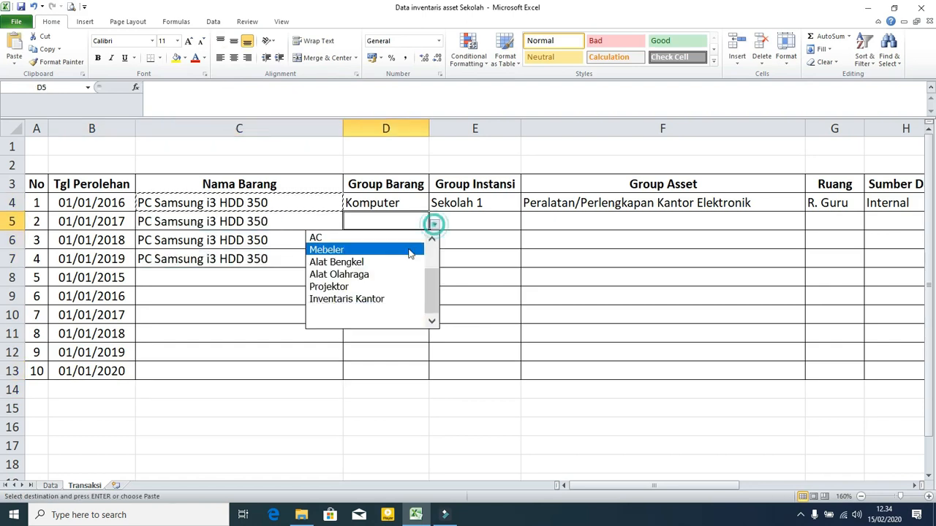
{"action": "left_click", "coordinate": [389, 239]}
{"action": "left_click", "coordinate": [390, 241]}
{"action": "left_click", "coordinate": [435, 244]}
{"action": "left_click", "coordinate": [409, 256]}
{"action": "left_click", "coordinate": [410, 258]}
{"action": "left_click", "coordinate": [435, 262]}
{"action": "left_click", "coordinate": [409, 275]}
Choose Sekolah 3, Sekolah 4 and Sekolah 5 as the Group Instansi for rows 5, 6 and 7
{"action": "left_click", "coordinate": [480, 223]}
{"action": "left_click", "coordinate": [527, 226]}
{"action": "left_click", "coordinate": [463, 263]}
{"action": "left_click", "coordinate": [492, 244]}
{"action": "left_click", "coordinate": [527, 245]}
{"action": "left_click", "coordinate": [463, 282]}
{"action": "left_click", "coordinate": [527, 258]}
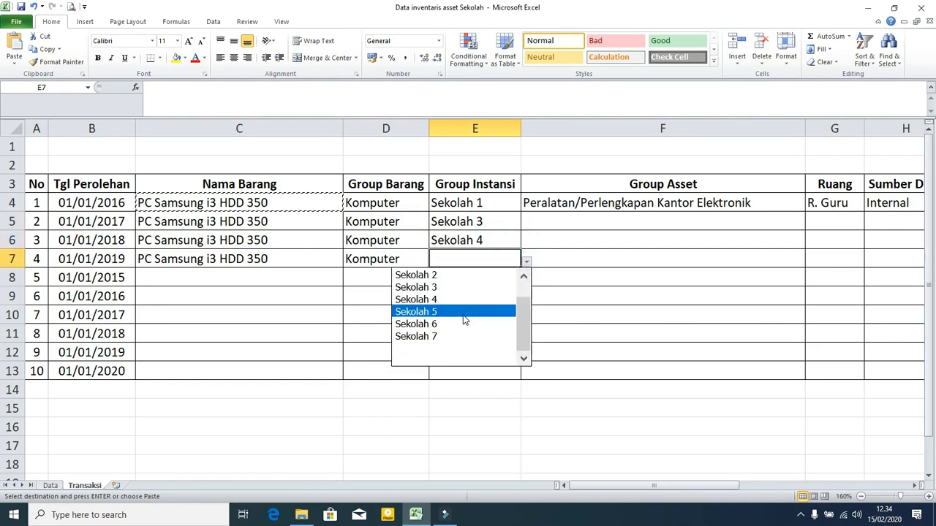
{"action": "left_click", "coordinate": [463, 313]}
Choose Peralatan/Perlengkapan Kantor Elektronik as the Group Asset for rows 5 to 7
{"action": "left_click", "coordinate": [713, 204]}
{"action": "left_click", "coordinate": [793, 221]}
{"action": "left_click", "coordinate": [811, 224]}
{"action": "left_click", "coordinate": [748, 263]}
{"action": "left_click", "coordinate": [786, 242]}
{"action": "left_click", "coordinate": [811, 243]}
{"action": "left_click", "coordinate": [748, 280]}
{"action": "left_click", "coordinate": [788, 260]}
{"action": "left_click", "coordinate": [811, 262]}
Choose R. BK, R. Waka and Lab. Komputer as the Ruang for rows 5 to 7 and auto-fit column G's width
{"action": "left_click", "coordinate": [834, 222]}
{"action": "left_click", "coordinate": [870, 225]}
{"action": "left_click", "coordinate": [786, 248]}
{"action": "left_click", "coordinate": [834, 239]}
{"action": "left_click", "coordinate": [870, 244]}
{"action": "left_click", "coordinate": [790, 282]}
{"action": "left_click", "coordinate": [834, 259]}
{"action": "left_click", "coordinate": [869, 262]}
{"action": "left_click_drag", "start_coordinate": [867, 322], "coordinate": [867, 296]}
{"action": "left_click", "coordinate": [812, 312]}
{"action": "double_click", "coordinate": [864, 129]}
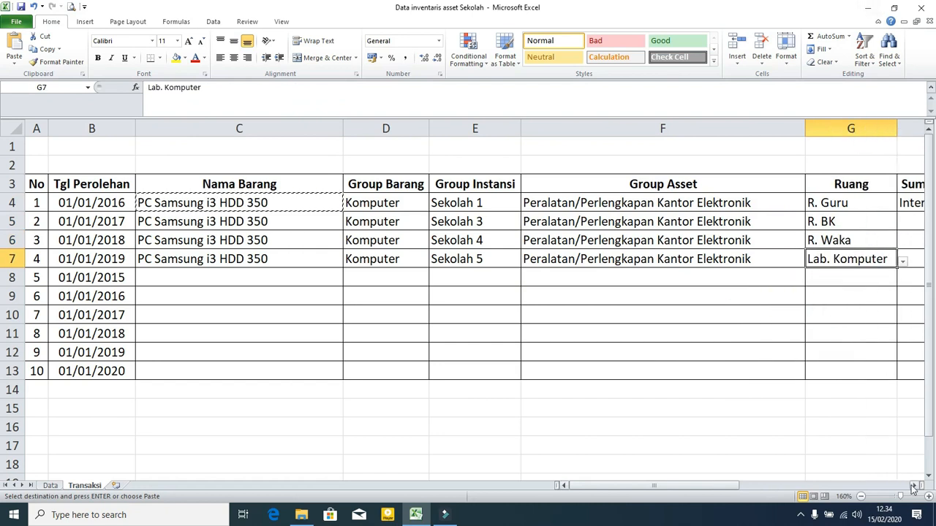
Choose Internal as the Sumber Dana for rows 5 to 7
{"action": "triple_click", "coordinate": [914, 486]}
{"action": "left_click", "coordinate": [615, 221]}
{"action": "left_click", "coordinate": [667, 224]}
{"action": "left_click", "coordinate": [629, 240]}
{"action": "left_click", "coordinate": [668, 243]}
{"action": "left_click", "coordinate": [629, 259]}
{"action": "left_click", "coordinate": [643, 259]}
{"action": "left_click", "coordinate": [667, 262]}
{"action": "left_click", "coordinate": [635, 278]}
Enter the quantities 3, 1 and 10 in the Qty column for rows 5 to 7
{"action": "left_click", "coordinate": [677, 219]}
{"action": "type", "text": "3"}
{"action": "key", "text": "Return"}
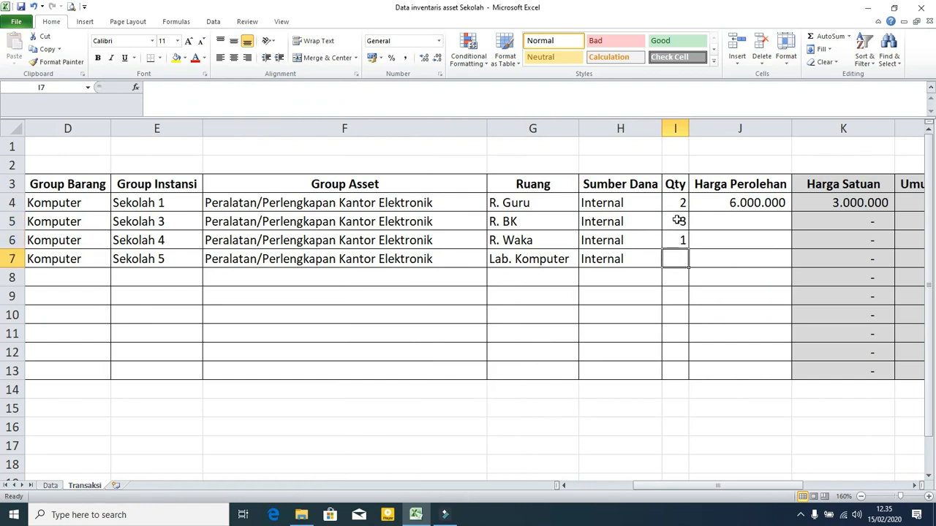
{"action": "type", "text": "10"}
{"action": "key", "text": "Tab"}
Calculate Harga Perolehan in J5 with =3000000*I5, fill it down to J7 and replace the formulas with their values
{"action": "key", "text": "Up"}
{"action": "key", "text": "Up"}
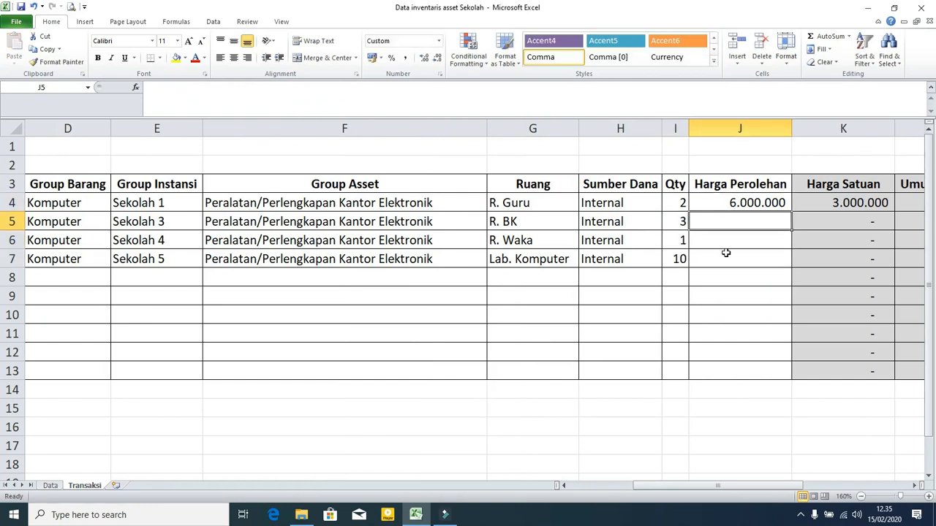
{"action": "type", "text": "=3000000*I5"}
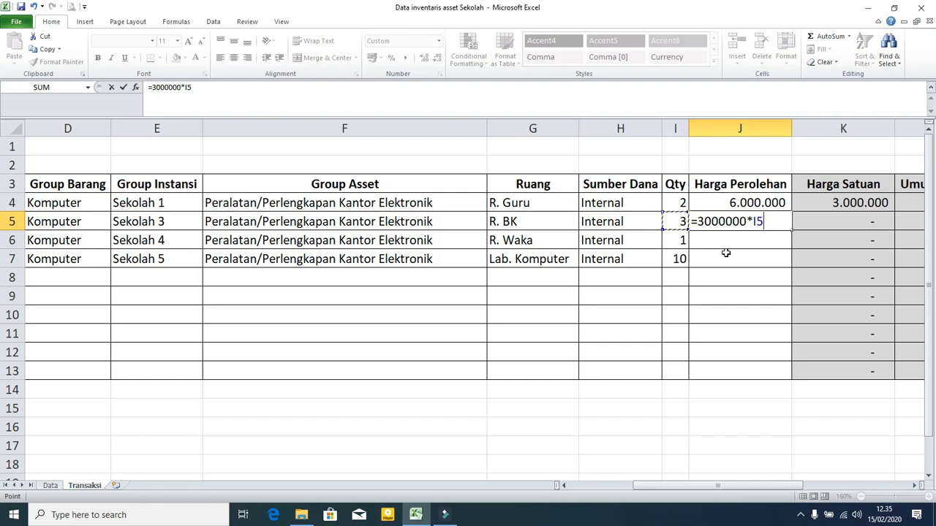
{"action": "key", "text": "ctrl+Return"}
{"action": "double_click", "coordinate": [791, 230]}
{"action": "key", "text": "ctrl+c"}
{"action": "key", "text": "alt+h"}
{"action": "key", "text": "v"}
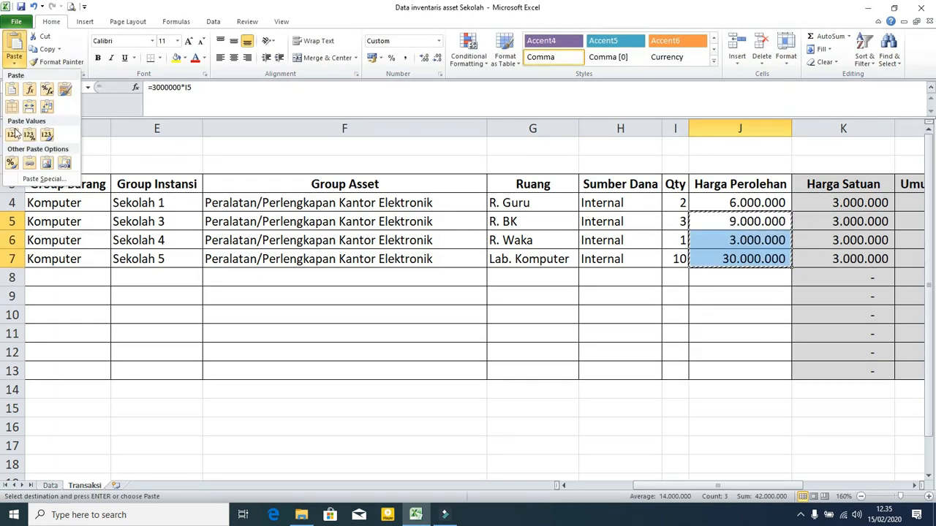
{"action": "key", "text": "v"}
{"action": "left_click", "coordinate": [751, 307]}
Examine the accumulated depreciation and book values of rows 5 to 7 and the Penyusutan column
{"action": "left_click_drag", "start_coordinate": [785, 490], "coordinate": [814, 490]}
{"action": "left_click_drag", "start_coordinate": [637, 260], "coordinate": [702, 265]}
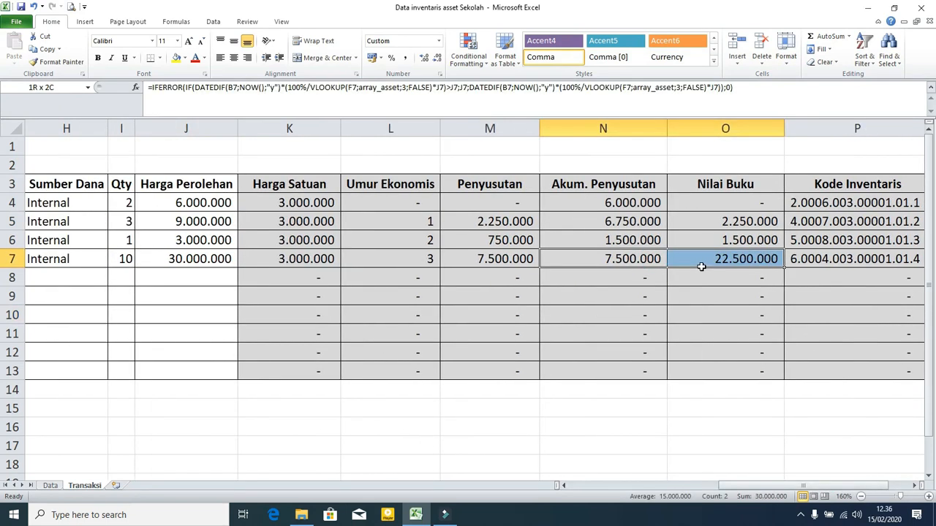
{"action": "left_click_drag", "start_coordinate": [643, 241], "coordinate": [705, 244]}
{"action": "left_click_drag", "start_coordinate": [650, 221], "coordinate": [705, 223]}
{"action": "left_click", "coordinate": [629, 427]}
{"action": "left_click_drag", "start_coordinate": [820, 489], "coordinate": [808, 497]}
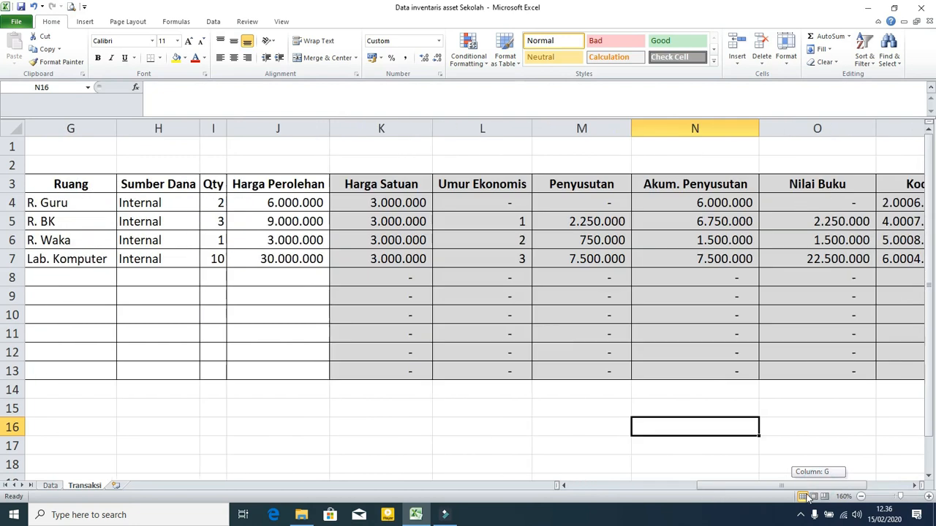
{"action": "left_click_drag", "start_coordinate": [589, 184], "coordinate": [588, 369]}
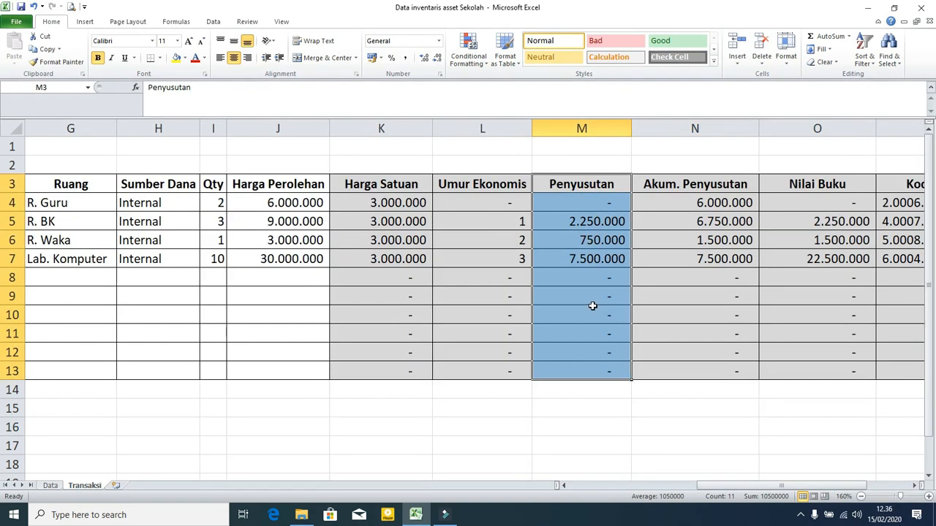
Enter Meja Tamu as the item name in C8 and choose Mebeler as its Group Barang
{"action": "scroll", "coordinate": [511, 322], "scroll_direction": "left", "scroll_amount": 3}
{"action": "left_click", "coordinate": [298, 287]}
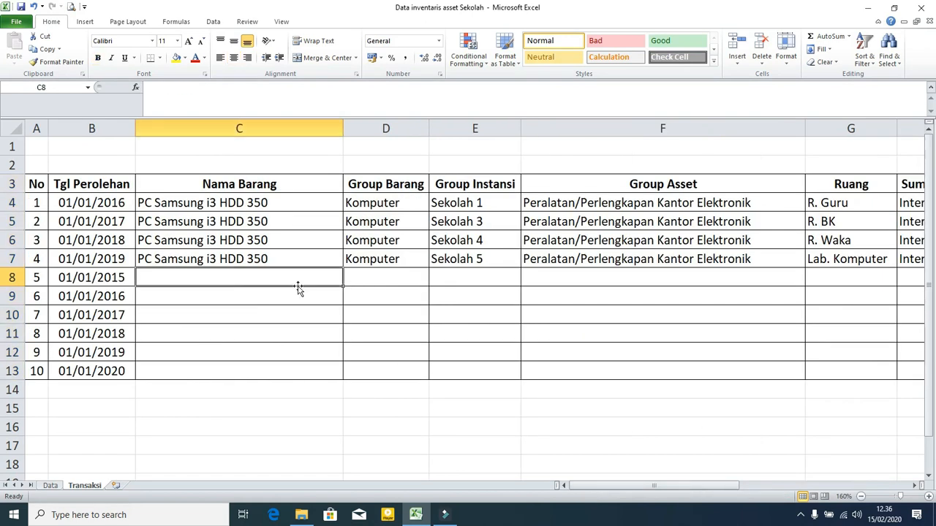
{"action": "type", "text": "Meja Tamu"}
{"action": "key", "text": "Tab"}
{"action": "left_click", "coordinate": [436, 281]}
{"action": "left_click", "coordinate": [413, 306]}
{"action": "key", "text": "Tab"}
Set row 8's Group Instansi to Sekolah 2 and its Group Asset to Peralatan/Perlengkapan Kantor Non Elektronik
{"action": "left_click", "coordinate": [527, 281]}
{"action": "left_click_drag", "start_coordinate": [523, 349], "coordinate": [524, 298]}
{"action": "left_click", "coordinate": [478, 318]}
{"action": "left_click", "coordinate": [574, 279]}
{"action": "left_click", "coordinate": [811, 281]}
{"action": "left_click", "coordinate": [745, 331]}
Choose R. Umum as the Ruang for row 8
{"action": "left_click", "coordinate": [851, 280]}
{"action": "left_click", "coordinate": [903, 282]}
{"action": "left_click", "coordinate": [857, 358]}
{"action": "key", "text": "Tab"}
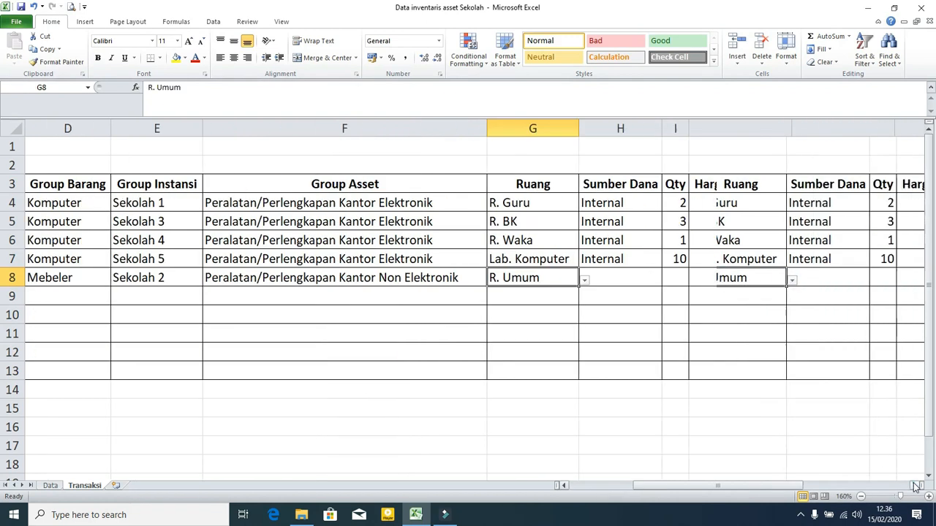
Set row 8's Sumber Dana to Internal, its Qty to 1 and its Harga Perolehan to 5000000
{"action": "left_click", "coordinate": [656, 281]}
{"action": "left_click", "coordinate": [570, 294]}
{"action": "key", "text": "Tab"}
{"action": "type", "text": "1"}
{"action": "key", "text": "Tab"}
{"action": "type", "text": "5000000"}
{"action": "key", "text": "Tab"}
Examine row 8's entries and calculated columns across the whole record
{"action": "key", "text": "Home"}
{"action": "key", "text": "Right"}
{"action": "key", "text": "Tab"}
{"action": "key", "text": "Tab"}
{"action": "key", "text": "Tab"}
{"action": "key", "text": "Tab"}
{"action": "key", "text": "Tab"}
{"action": "key", "text": "Tab"}
{"action": "key", "text": "Tab"}
{"action": "key", "text": "Tab"}
{"action": "key", "text": "Tab"}
{"action": "key", "text": "Tab"}
{"action": "key", "text": "Tab"}
{"action": "key", "text": "Tab"}
{"action": "key", "text": "Tab"}
Enter Meja Kursi Siswa as the item name in C9 and choose Mebeler as its Group Barang
{"action": "key", "text": "Return"}
{"action": "key", "text": "Tab"}
{"action": "type", "text": "Meja Kursi S"}
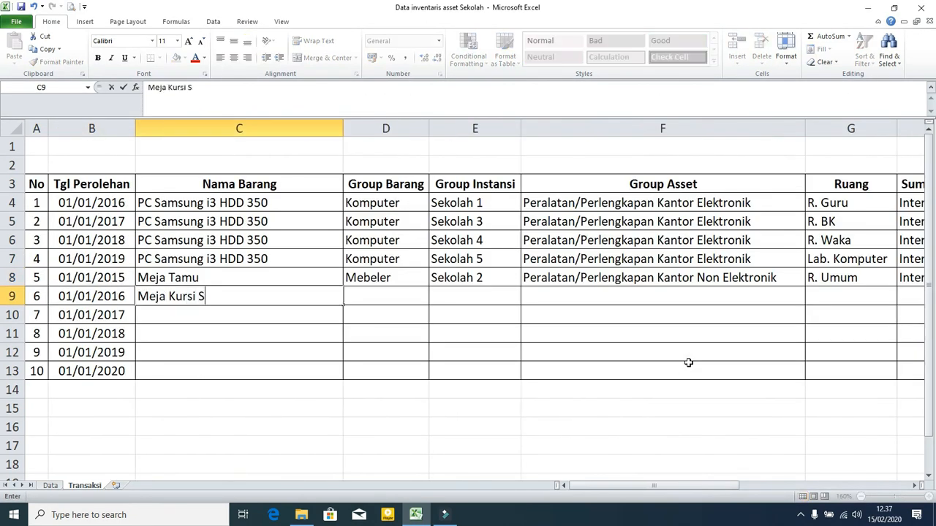
{"action": "type", "text": "iswa"}
{"action": "key", "text": "Tab"}
{"action": "left_click", "coordinate": [439, 302]}
{"action": "left_click", "coordinate": [407, 324]}
Set row 9's Group Instansi to Sekolah 4 and its Group Asset to Peralatan/Perlengkapan Kantor Non Elektronik
{"action": "key", "text": "Tab"}
{"action": "left_click", "coordinate": [526, 300]}
{"action": "left_click", "coordinate": [493, 335]}
{"action": "left_click", "coordinate": [807, 299]}
{"action": "left_click", "coordinate": [748, 349]}
Choose Ruang Kelas 2 as the Ruang for row 9
{"action": "key", "text": "Tab"}
{"action": "left_click", "coordinate": [903, 300]}
{"action": "scroll", "coordinate": [834, 344], "scroll_direction": "up", "scroll_amount": 3}
{"action": "left_click", "coordinate": [812, 309]}
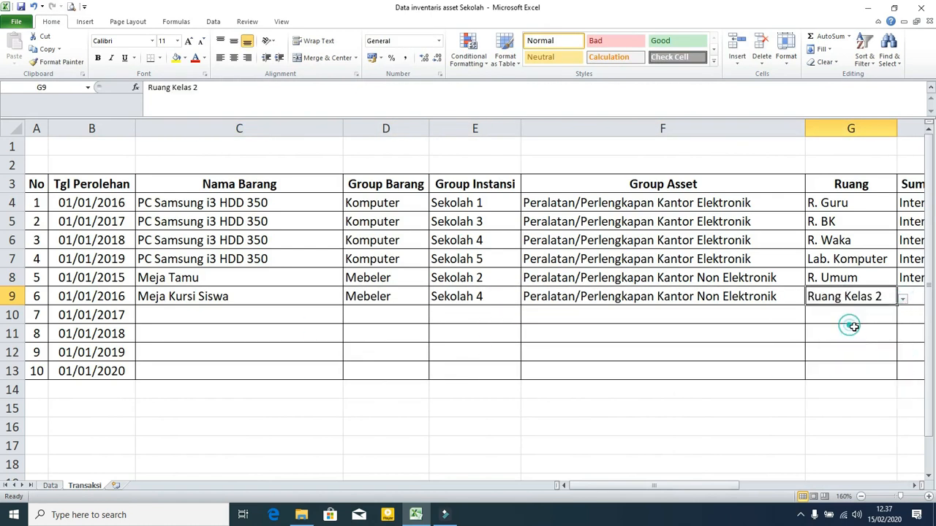
Set row 9's Sumber Dana to Internal, its Qty to 10 and its Harga Perolehan to 10000000
{"action": "key", "text": "Tab"}
{"action": "left_click", "coordinate": [667, 300]}
{"action": "left_click", "coordinate": [628, 312]}
{"action": "key", "text": "Tab"}
{"action": "type", "text": "10"}
{"action": "key", "text": "Tab"}
{"action": "type", "text": "1000000"}
{"action": "key", "text": "Return"}
{"action": "key", "text": "Up"}
{"action": "left_click", "coordinate": [203, 89]}
{"action": "type", "text": "0"}
Examine row 9's calculated unit price, economic life and depreciation columns, returning to its item name
{"action": "key", "text": "Tab"}
{"action": "key", "text": "Tab"}
{"action": "key", "text": "Tab"}
{"action": "key", "text": "Tab"}
{"action": "key", "text": "Left"}
{"action": "key", "text": "Left"}
{"action": "key", "text": "Left"}
{"action": "key", "text": "Left"}
{"action": "key", "text": "Left"}
{"action": "key", "text": "Left"}
{"action": "key", "text": "Left"}
{"action": "key", "text": "Left"}
{"action": "key", "text": "Left"}
{"action": "key", "text": "Left"}
{"action": "key", "text": "Left"}
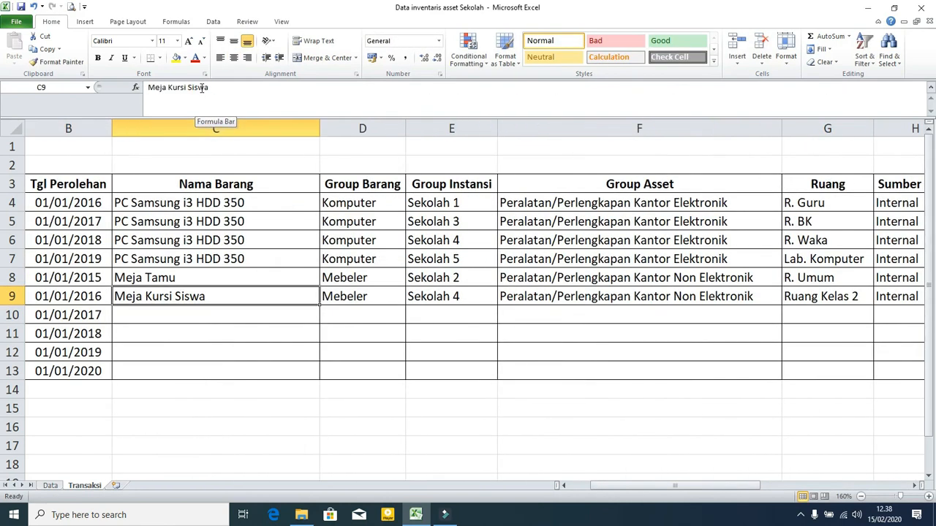
Fill the item name Meja Kursi Siswa and Group Barang Mebeler from row 9 down through row 12
{"action": "left_click_drag", "start_coordinate": [314, 304], "coordinate": [322, 359]}
{"action": "left_click", "coordinate": [362, 299]}
{"action": "left_click_drag", "start_coordinate": [404, 306], "coordinate": [408, 359]}
Set Group Instansi to Sekolah 3 for row 10, Sekolah 2 for row 11 and Sekolah 5 for row 12
{"action": "left_click", "coordinate": [451, 315]}
{"action": "left_click", "coordinate": [503, 316]}
{"action": "left_click", "coordinate": [392, 342]}
{"action": "left_click", "coordinate": [451, 334]}
{"action": "left_click", "coordinate": [502, 334]}
{"action": "left_click", "coordinate": [393, 349]}
{"action": "left_click", "coordinate": [460, 351]}
{"action": "left_click", "coordinate": [503, 352]}
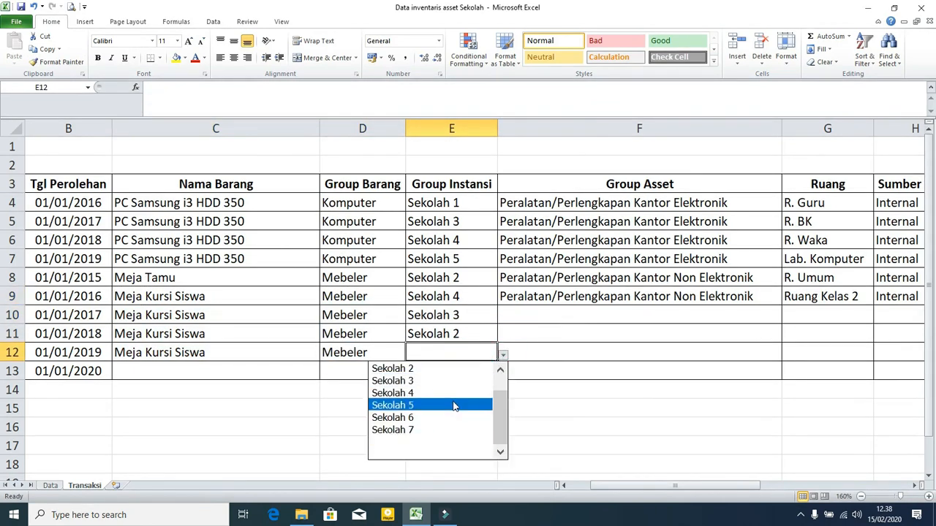
{"action": "left_click", "coordinate": [393, 406]}
Fill row 9's Group Asset down through row 12 and choose Ruang Kelas 1 as row 10's Ruang
{"action": "left_click", "coordinate": [760, 299]}
{"action": "left_click_drag", "start_coordinate": [782, 307], "coordinate": [783, 358]}
{"action": "left_click", "coordinate": [832, 315]}
{"action": "left_click", "coordinate": [879, 315]}
{"action": "scroll", "coordinate": [871, 370], "scroll_direction": "down", "scroll_amount": 2}
{"action": "left_click", "coordinate": [831, 331]}
Choose Ruang Kelas 3 as the Ruang for rows 11 and 12
{"action": "left_click", "coordinate": [827, 333]}
{"action": "left_click", "coordinate": [879, 335]}
{"action": "scroll", "coordinate": [804, 387], "scroll_direction": "down", "scroll_amount": 2}
{"action": "left_click", "coordinate": [824, 355]}
{"action": "left_click", "coordinate": [827, 353]}
{"action": "left_click", "coordinate": [880, 354]}
{"action": "scroll", "coordinate": [804, 409], "scroll_direction": "down", "scroll_amount": 2}
{"action": "left_click", "coordinate": [825, 375]}
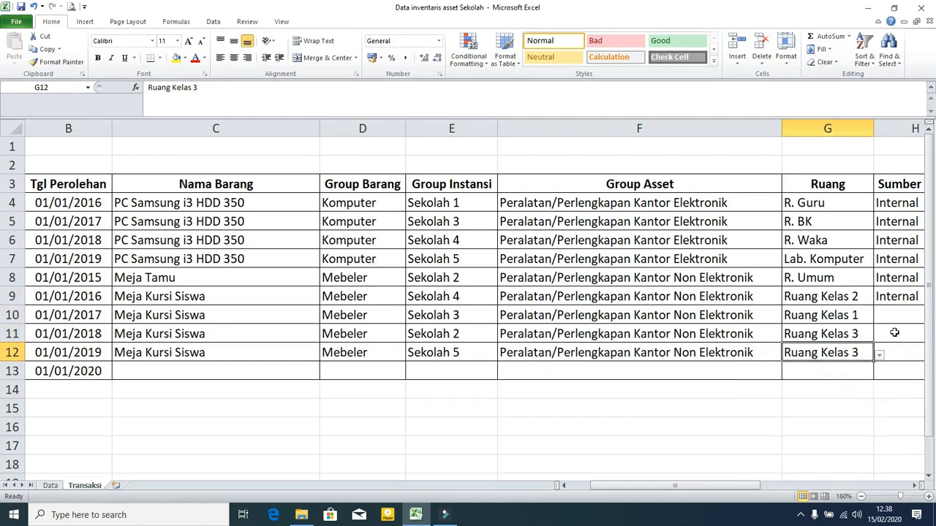
Fill the Sumber Dana value Internal from H9 down through row 12
{"action": "left_click", "coordinate": [892, 315]}
{"action": "left_click", "coordinate": [629, 298]}
{"action": "left_click_drag", "start_coordinate": [662, 305], "coordinate": [662, 361]}
Enter quantities 15, 20 and 5 in the Qty column for rows 10, 11 and 12
{"action": "left_click", "coordinate": [674, 315]}
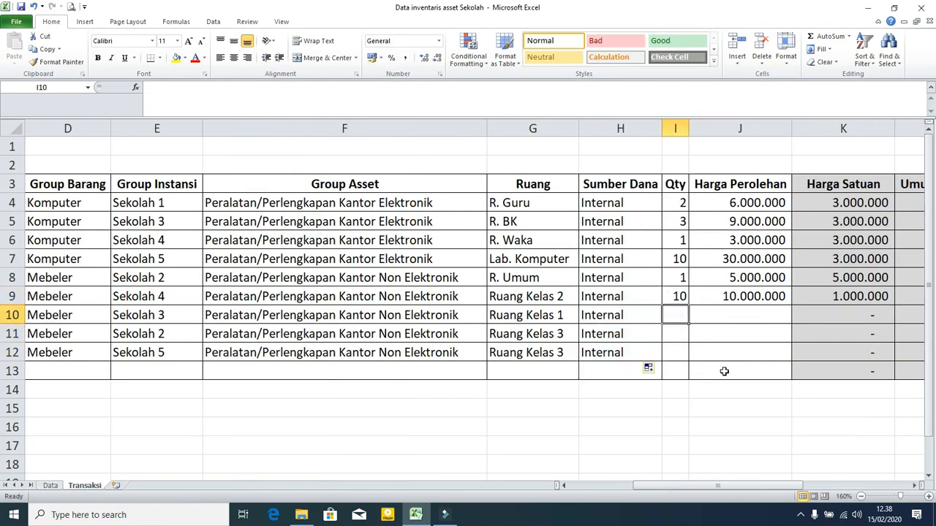
{"action": "type", "text": "15"}
{"action": "key", "text": "Return"}
{"action": "type", "text": "20"}
{"action": "key", "text": "Return"}
{"action": "type", "text": "5"}
Set Harga Perolehan to 15000000 for row 10, 20000000 for row 11 and 5000000 for row 12
{"action": "key", "text": "Right"}
{"action": "type", "text": "5000000"}
{"action": "key", "text": "Up"}
{"action": "type", "text": "20000000"}
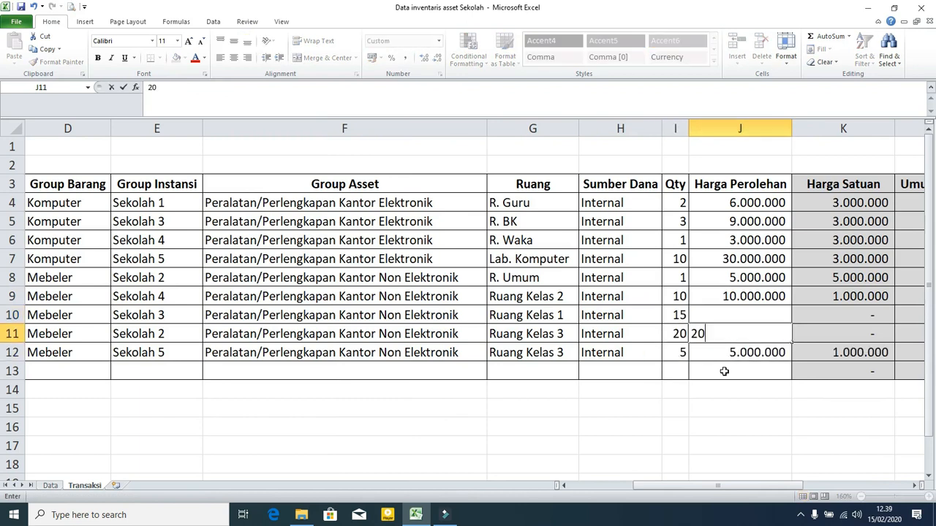
{"action": "key", "text": "Up"}
{"action": "type", "text": "15000000"}
{"action": "key", "text": "Right"}
Examine row 10's calculated columns from Umur Ekonomis to Kode Inventaris and look back across the record
{"action": "key", "text": "Right"}
{"action": "key", "text": "Right"}
{"action": "key", "text": "Right"}
{"action": "key", "text": "Right"}
{"action": "key", "text": "Right"}
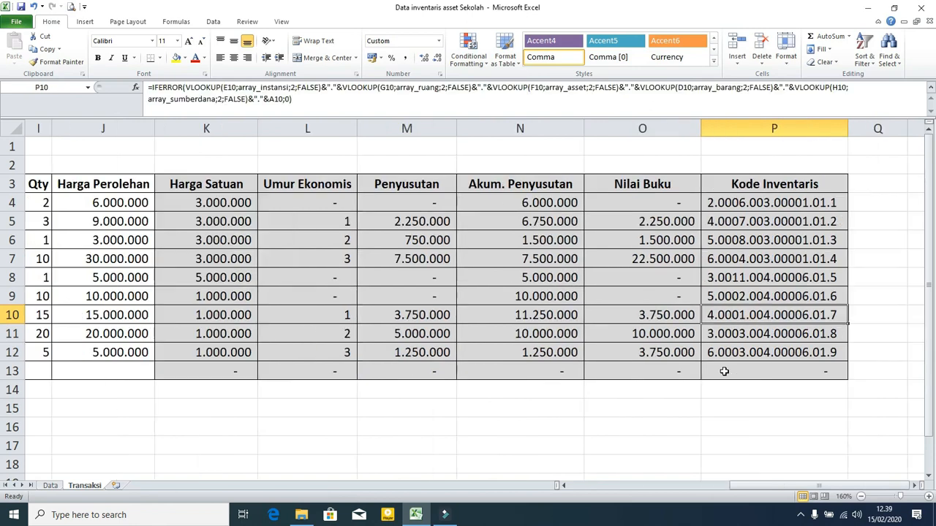
{"action": "key", "text": "Home"}
{"action": "key", "text": "Right"}
{"action": "key", "text": "Right"}
{"action": "key", "text": "Right"}
{"action": "key", "text": "Right"}
{"action": "key", "text": "Right"}
{"action": "key", "text": "Right"}
{"action": "key", "text": "Right"}
{"action": "key", "text": "Right"}
{"action": "key", "text": "Right"}
{"action": "key", "text": "Right"}
{"action": "key", "text": "Right"}
{"action": "key", "text": "Right"}
{"action": "key", "text": "Right"}
{"action": "key", "text": "Right"}
{"action": "key", "text": "Right"}
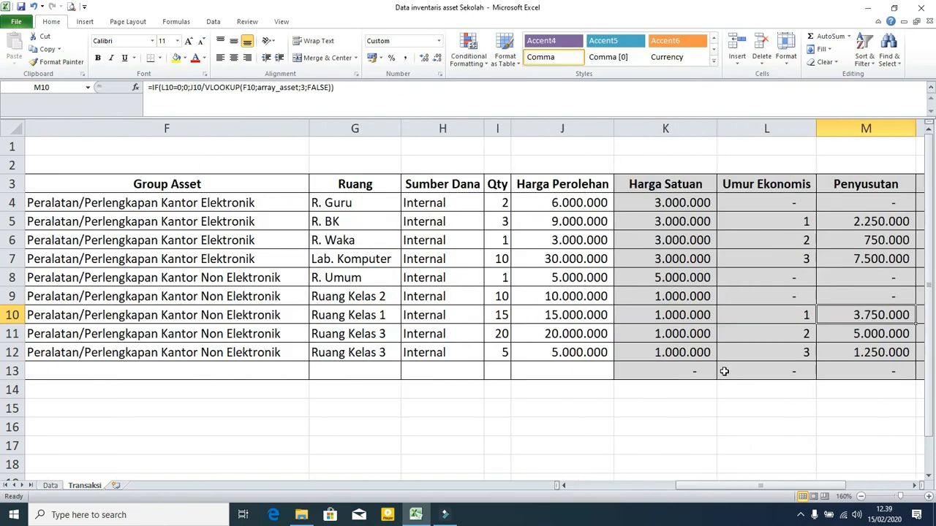
Enter Infokus as the item name in C13 and choose Projektor as its Group Barang
{"action": "left_click_drag", "start_coordinate": [804, 485], "coordinate": [644, 485]}
{"action": "left_click", "coordinate": [167, 372]}
{"action": "type", "text": "Infokus"}
{"action": "key", "text": "Tab"}
{"action": "left_click", "coordinate": [434, 374]}
{"action": "left_click", "coordinate": [431, 399]}
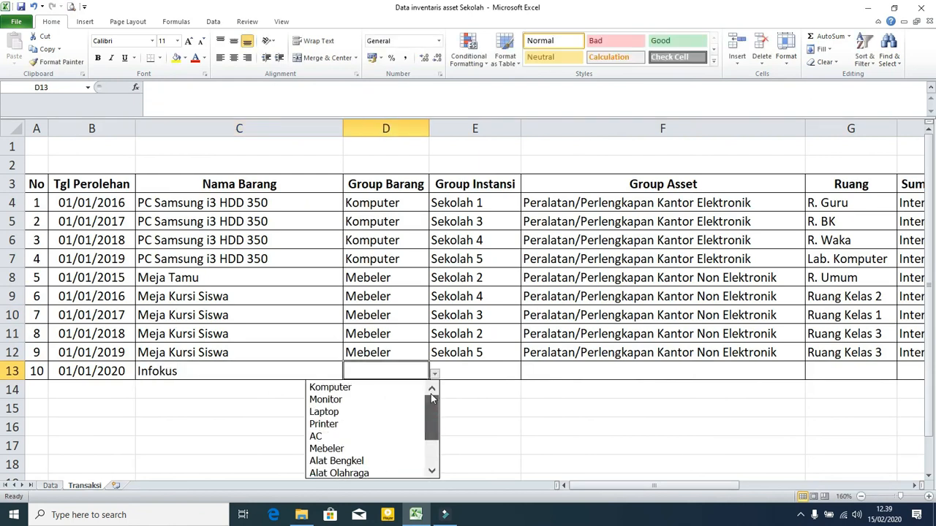
{"action": "left_click_drag", "start_coordinate": [433, 398], "coordinate": [428, 437]}
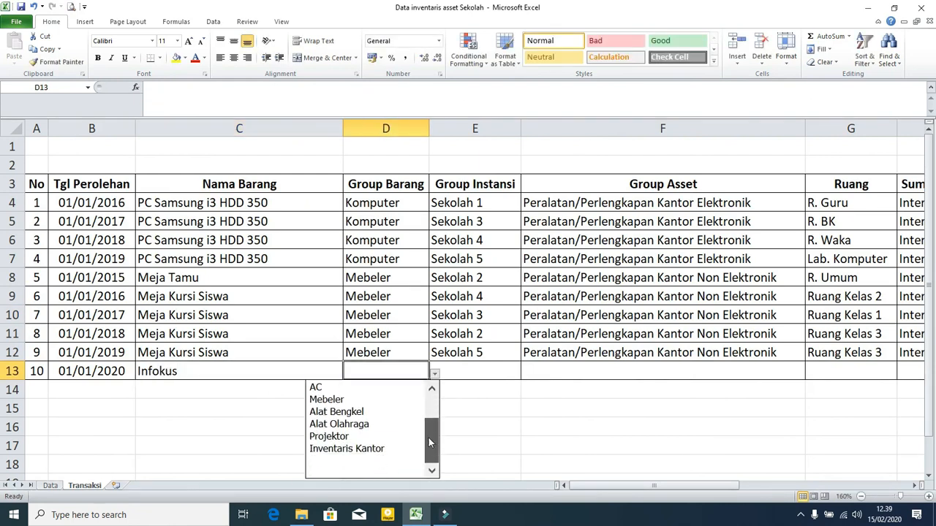
{"action": "left_click", "coordinate": [328, 436]}
Set row 13's Group Instansi to Sekolah 2 and its Group Asset to Peralatan/Perlengkapan Kantor Elektronik
{"action": "key", "text": "Tab"}
{"action": "left_click", "coordinate": [526, 373]}
{"action": "left_click", "coordinate": [468, 412]}
{"action": "key", "text": "Tab"}
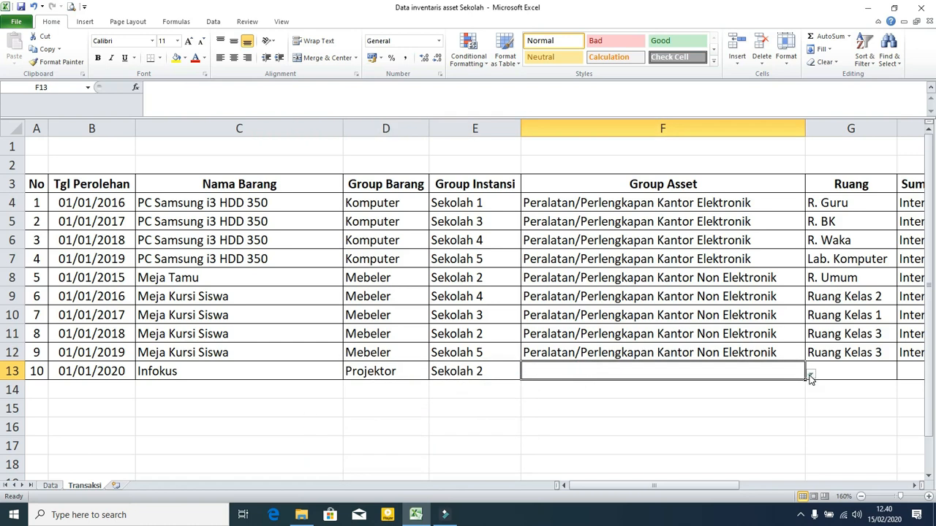
{"action": "left_click", "coordinate": [809, 375]}
{"action": "left_click", "coordinate": [761, 413]}
Choose R. Guru as the Ruang for row 13
{"action": "key", "text": "Tab"}
{"action": "left_click", "coordinate": [901, 376]}
{"action": "left_click", "coordinate": [812, 384]}
Complete row 13 with Internal as Sumber Dana, a Qty of 1 and a Harga Perolehan of 4.000.000
{"action": "key", "text": "Tab"}
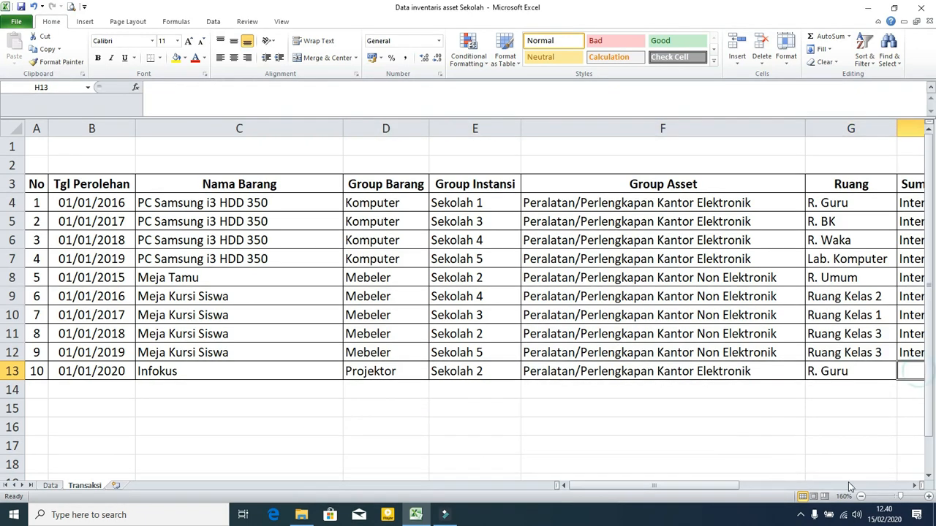
{"action": "scroll", "coordinate": [848, 482], "scroll_direction": "right", "scroll_amount": 3}
{"action": "left_click", "coordinate": [668, 372]}
{"action": "left_click", "coordinate": [585, 384]}
{"action": "key", "text": "Tab"}
{"action": "type", "text": "1"}
{"action": "key", "text": "Tab"}
{"action": "type", "text": "4"}
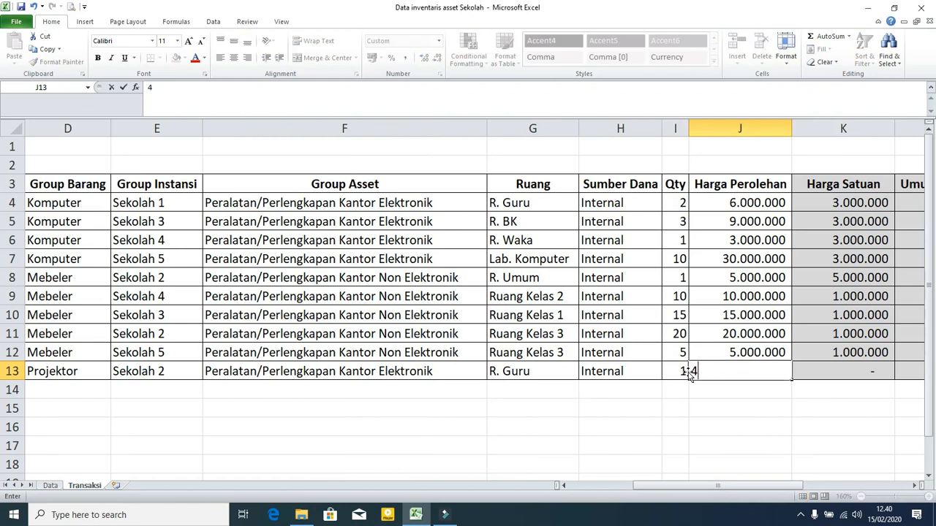
{"action": "type", "text": ".000.000"}
{"action": "key", "text": "Tab"}
Examine row 13's entries and calculated columns across the record, from No to Kode Inventaris
{"action": "key", "text": "Right"}
{"action": "key", "text": "Right"}
{"action": "key", "text": "Right"}
{"action": "key", "text": "Right"}
{"action": "key", "text": "Left"}
{"action": "key", "text": "Left"}
{"action": "key", "text": "Left"}
{"action": "key", "text": "Left"}
{"action": "key", "text": "Left"}
{"action": "key", "text": "Left"}
{"action": "key", "text": "Left"}
{"action": "key", "text": "Left"}
{"action": "key", "text": "Left"}
{"action": "key", "text": "Left"}
{"action": "key", "text": "Left"}
{"action": "key", "text": "Left"}
{"action": "key", "text": "Left"}
{"action": "key", "text": "Left"}
{"action": "key", "text": "Right"}
{"action": "key", "text": "Right"}
{"action": "key", "text": "Right"}
{"action": "key", "text": "Right"}
{"action": "key", "text": "Right"}
{"action": "key", "text": "Right"}
{"action": "key", "text": "Right"}
{"action": "key", "text": "Right"}
{"action": "key", "text": "Right"}
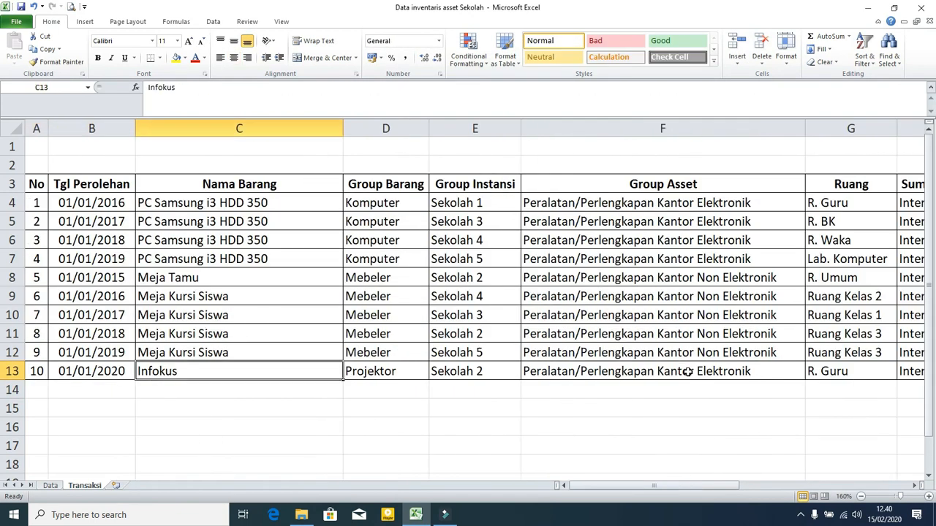
{"action": "key", "text": "Right"}
{"action": "key", "text": "Right"}
{"action": "key", "text": "Right"}
{"action": "key", "text": "Right"}
{"action": "key", "text": "Right"}
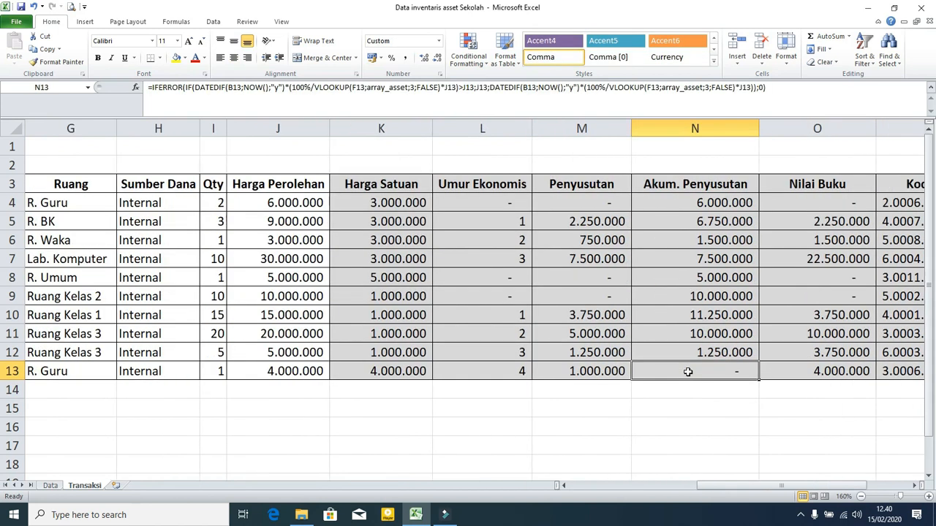
{"action": "key", "text": "Left"}
{"action": "key", "text": "Right"}
{"action": "key", "text": "Right"}
{"action": "key", "text": "Right"}
{"action": "key", "text": "Left"}
{"action": "key", "text": "Left"}
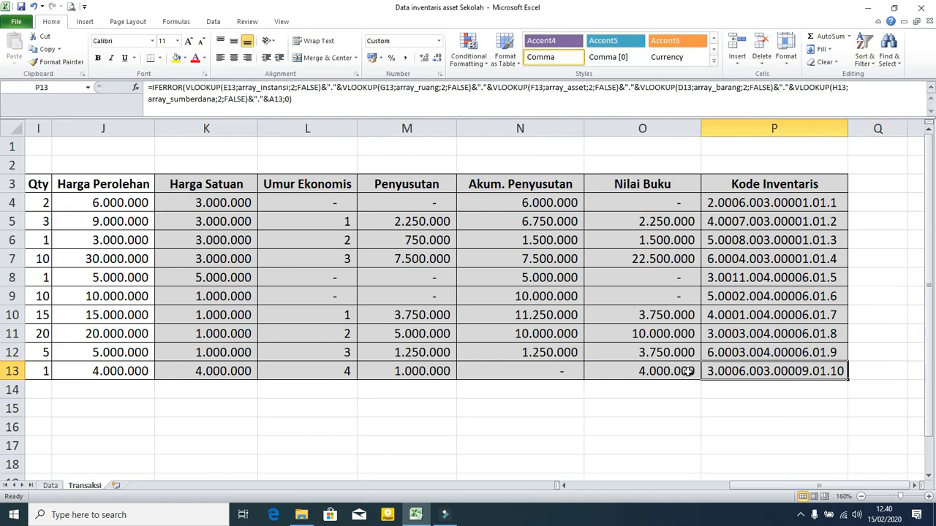
{"action": "key", "text": "Left"}
{"action": "key", "text": "Left"}
{"action": "key", "text": "Left"}
{"action": "key", "text": "Left"}
{"action": "key", "text": "Left"}
{"action": "key", "text": "Left"}
{"action": "key", "text": "Left"}
{"action": "key", "text": "Left"}
{"action": "key", "text": "Left"}
{"action": "key", "text": "Left"}
{"action": "key", "text": "Left"}
{"action": "key", "text": "Left"}
{"action": "key", "text": "Left"}
{"action": "key", "text": "Left"}
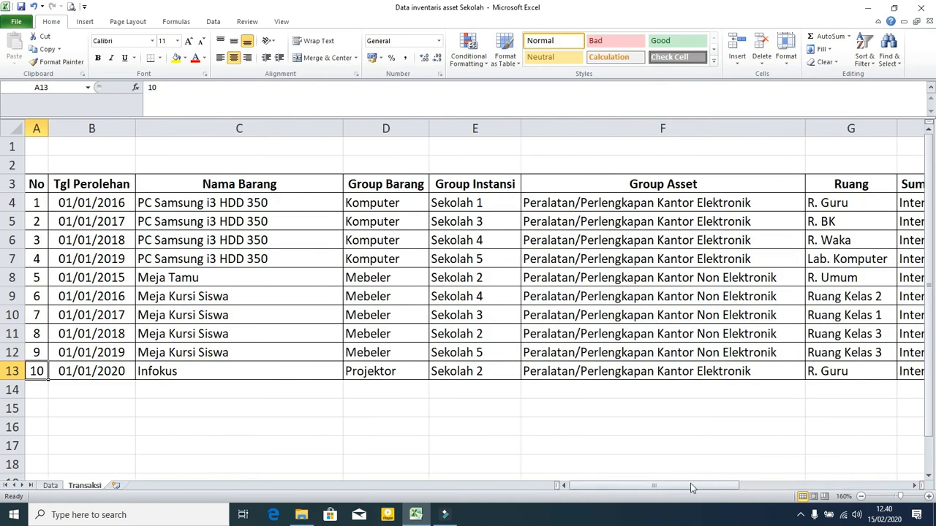
Review the whole asset table on the Transaksi sheet, from the entered columns to Kode Inventaris
{"action": "left_click_drag", "start_coordinate": [695, 484], "coordinate": [781, 486]}
{"action": "left_click_drag", "start_coordinate": [787, 487], "coordinate": [654, 487]}
{"action": "left_click_drag", "start_coordinate": [44, 184], "coordinate": [761, 373]}
{"action": "left_click", "coordinate": [800, 406]}
{"action": "left_click_drag", "start_coordinate": [793, 487], "coordinate": [900, 485]}
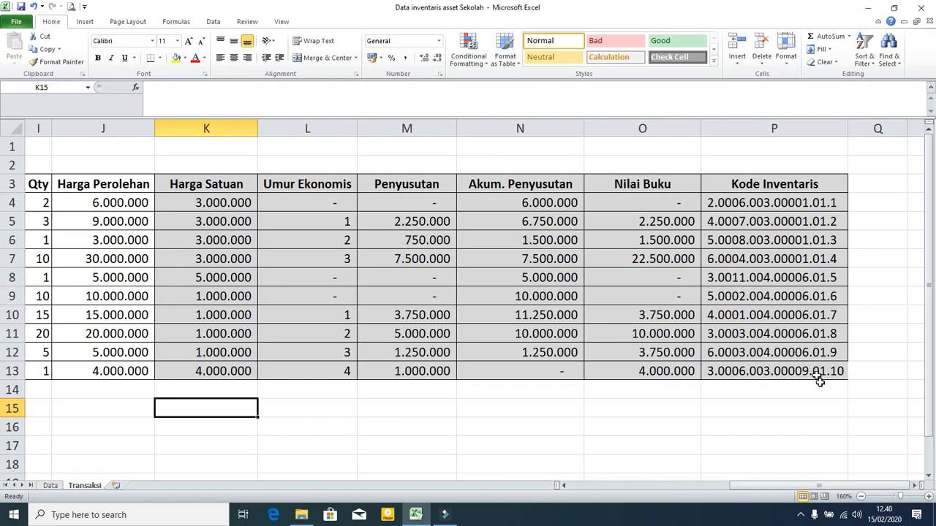
{"action": "left_click", "coordinate": [864, 374]}
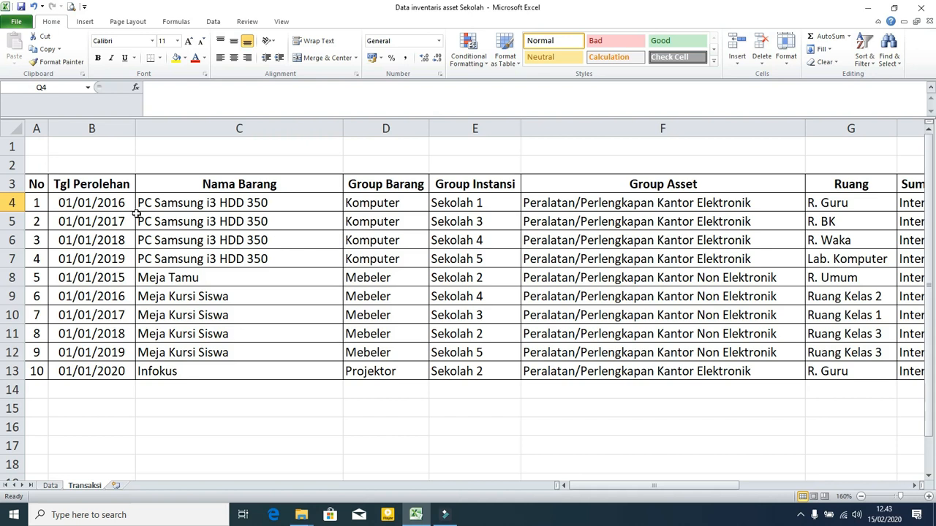
{"action": "left_click_drag", "start_coordinate": [697, 487], "coordinate": [673, 487]}
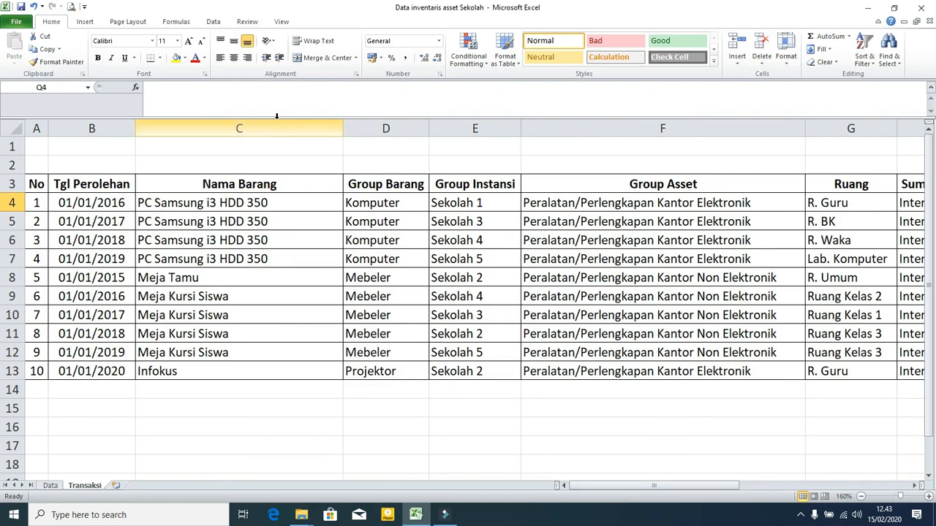
Shrink the formula bar to one line and start a new workbook-scope defined name called report
{"action": "left_click_drag", "start_coordinate": [280, 115], "coordinate": [282, 95]}
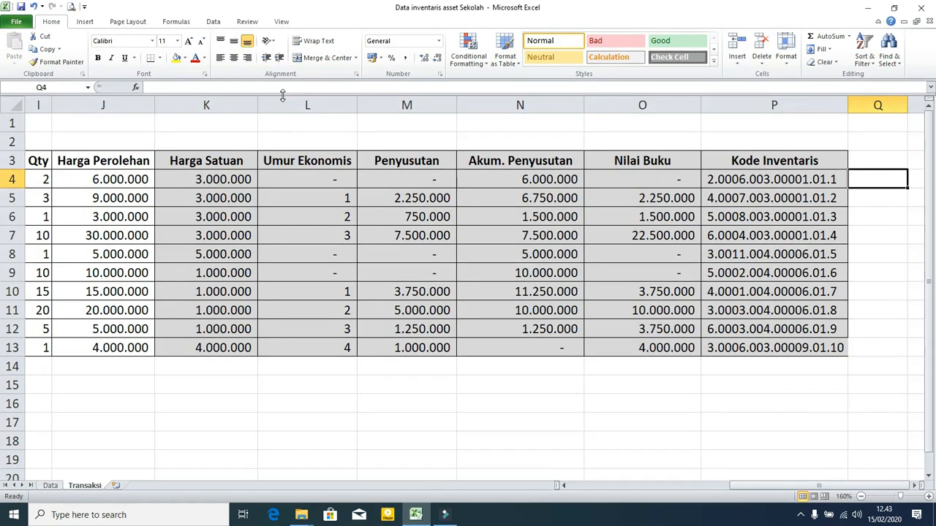
{"action": "left_click_drag", "start_coordinate": [818, 487], "coordinate": [657, 488]}
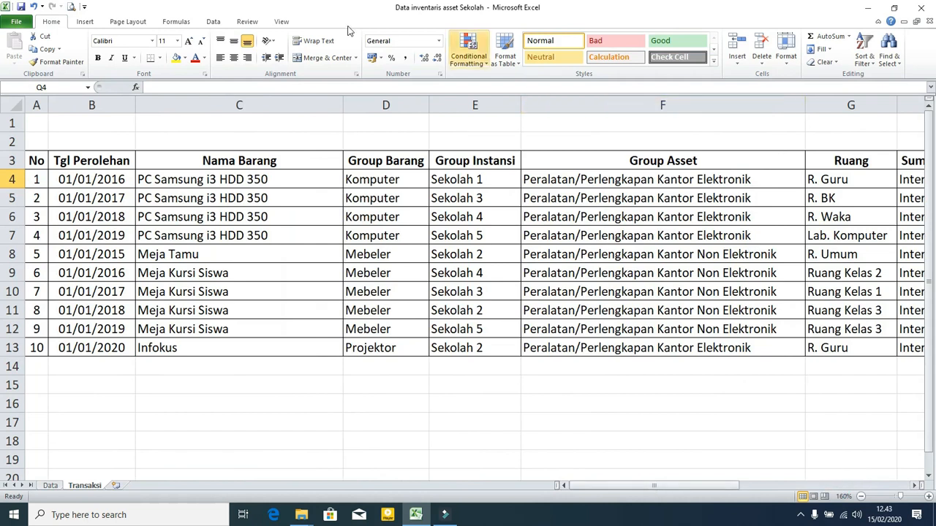
{"action": "left_click", "coordinate": [176, 22]}
{"action": "left_click", "coordinate": [320, 53]}
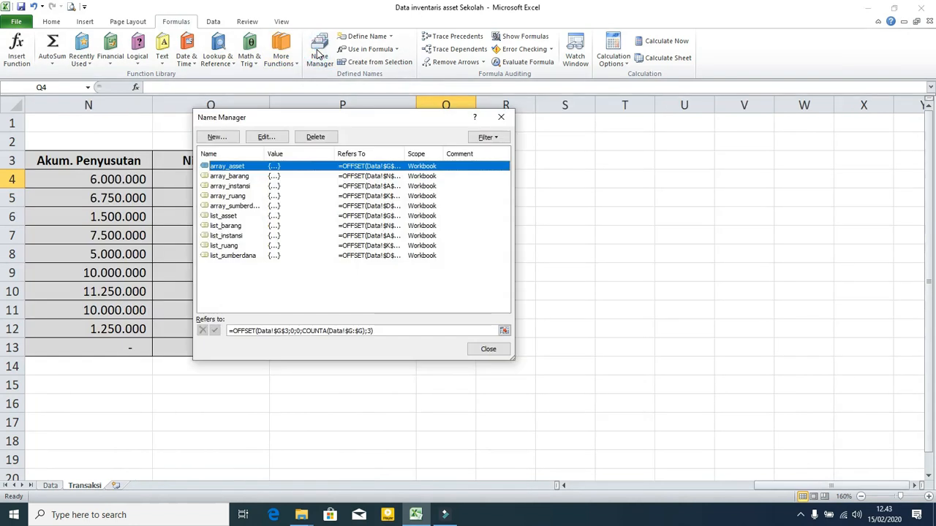
{"action": "left_click", "coordinate": [218, 137]}
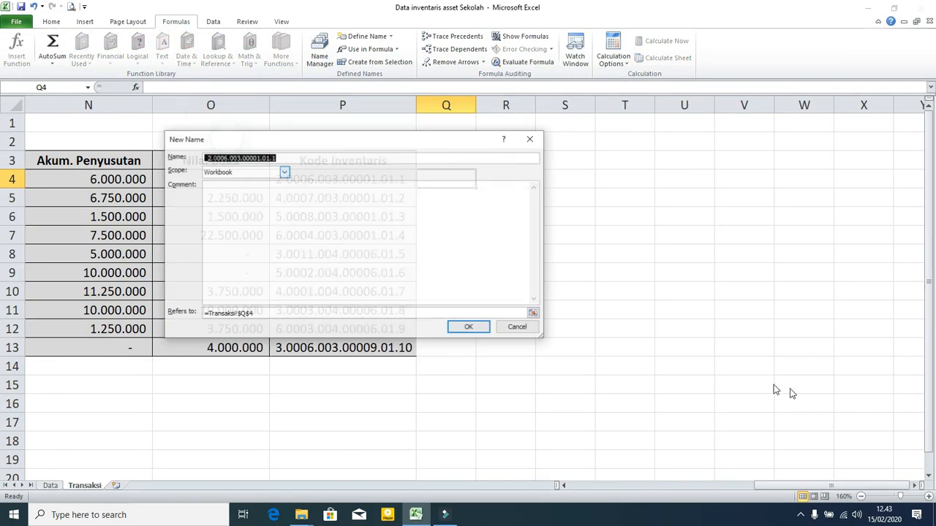
{"action": "type", "text": "report"}
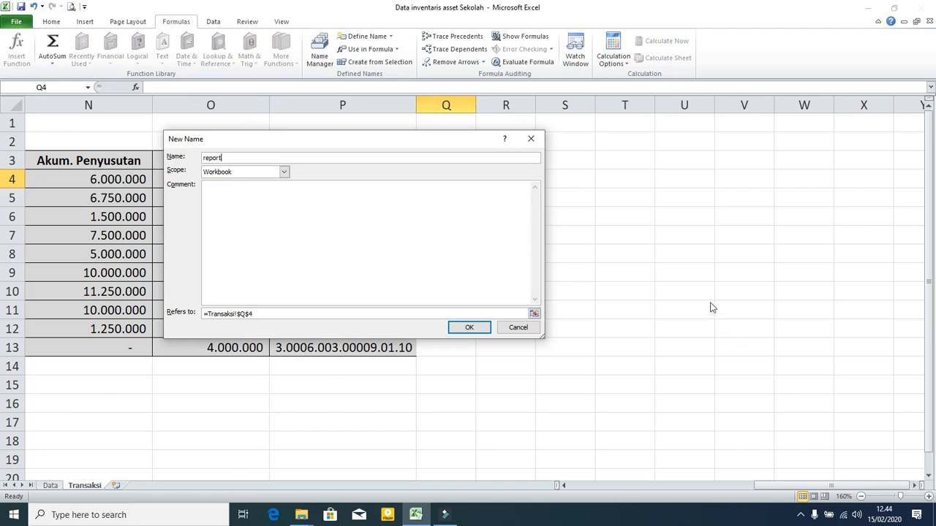
Replace the name's reference with an OFFSET formula anchored at Transaksi!$A$3, using 0 row and column offsets and opening a COUNTA for the height
{"action": "double_click", "coordinate": [245, 314]}
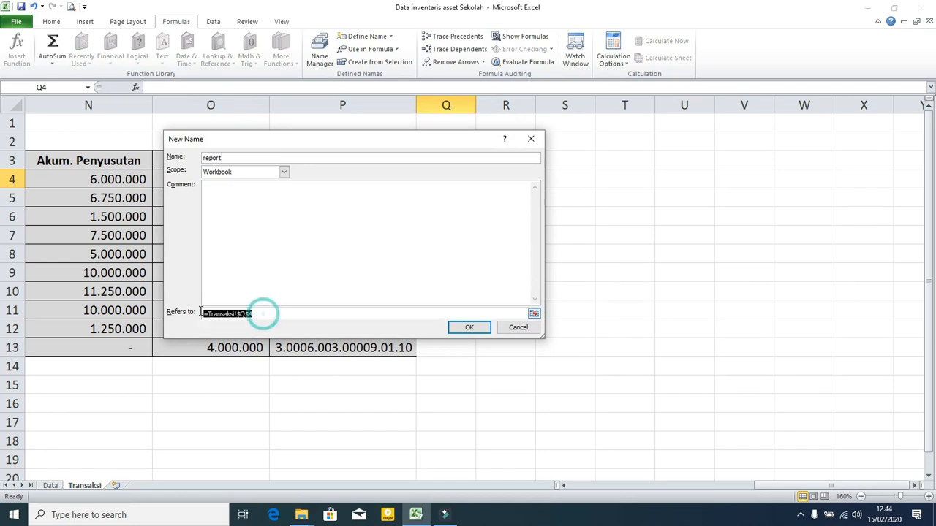
{"action": "type", "text": "da"}
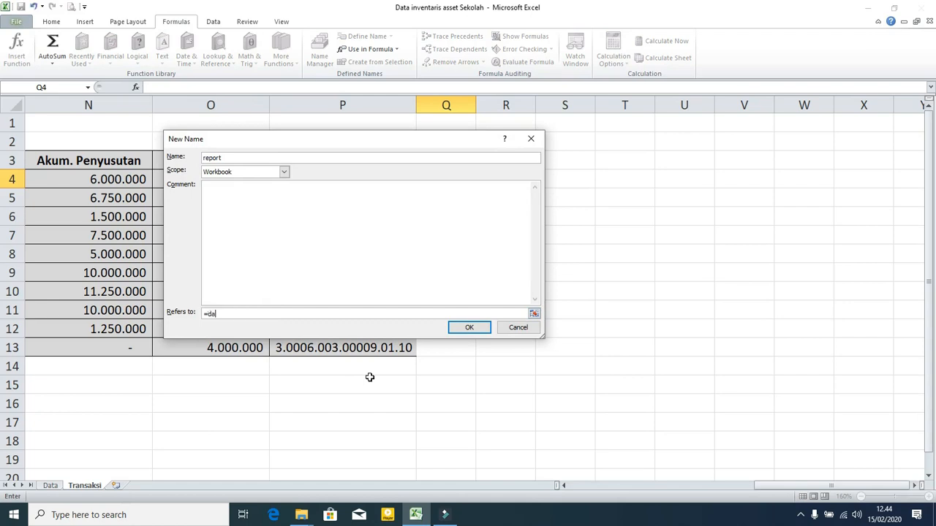
{"action": "key", "text": "BackSpace"}
{"action": "key", "text": "BackSpace"}
{"action": "key", "text": "BackSpace"}
{"action": "key", "text": "BackSpace"}
{"action": "type", "text": "offset"}
{"action": "left_click", "coordinate": [85, 486]}
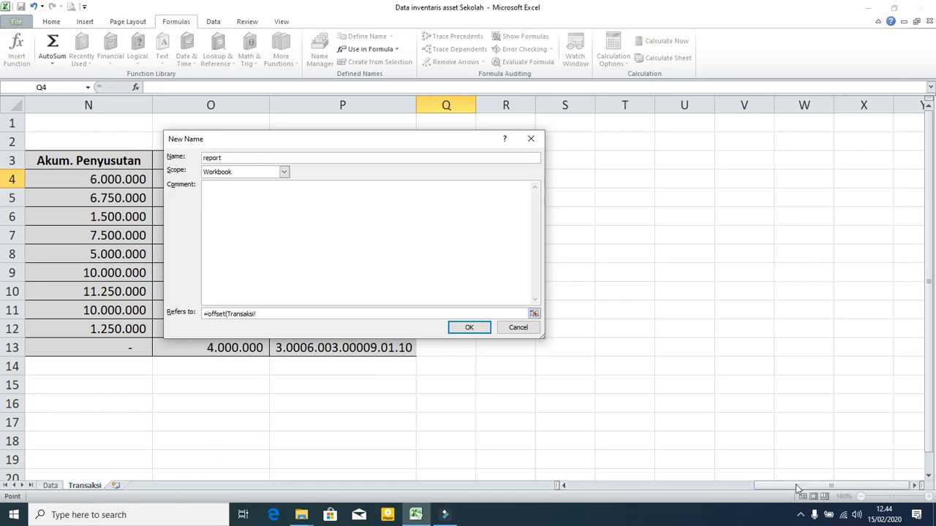
{"action": "left_click_drag", "start_coordinate": [796, 485], "coordinate": [549, 485]}
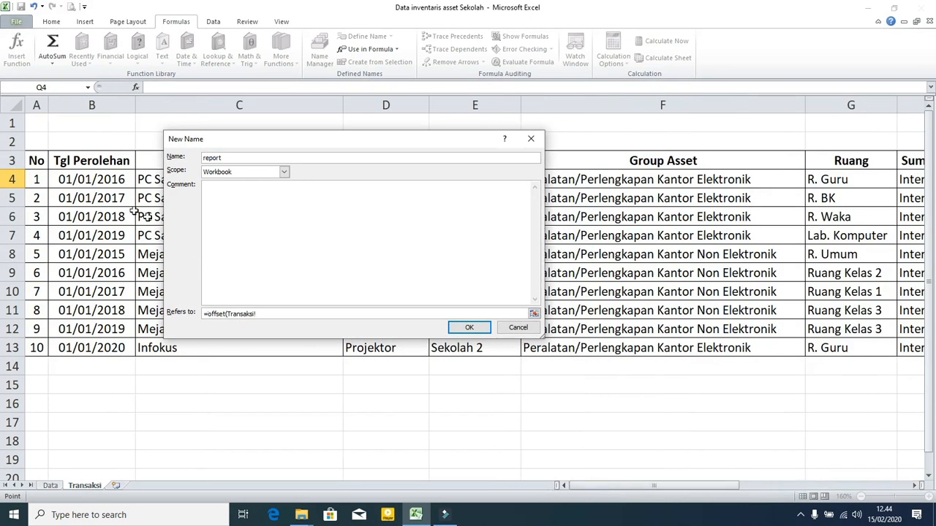
{"action": "left_click", "coordinate": [33, 159]}
{"action": "type", "text": ";0;0;counta("}
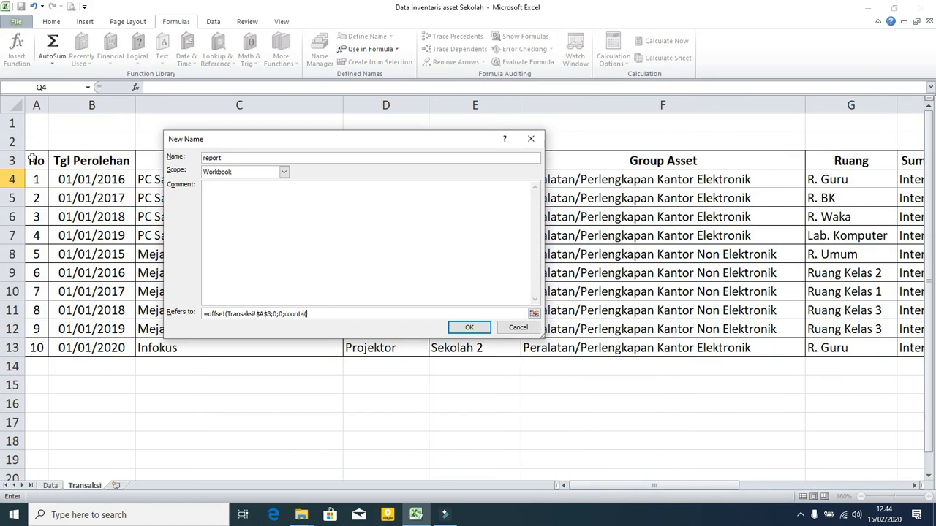
Finish the OFFSET reference by counting Transaksi!$P:$P for the height and entering 16 as the width
{"action": "left_click", "coordinate": [83, 488]}
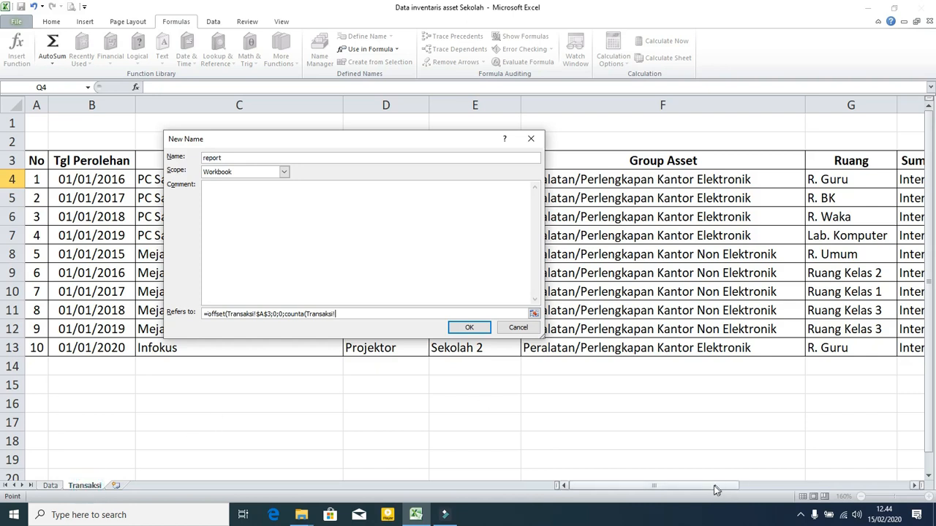
{"action": "left_click_drag", "start_coordinate": [706, 492], "coordinate": [682, 486]}
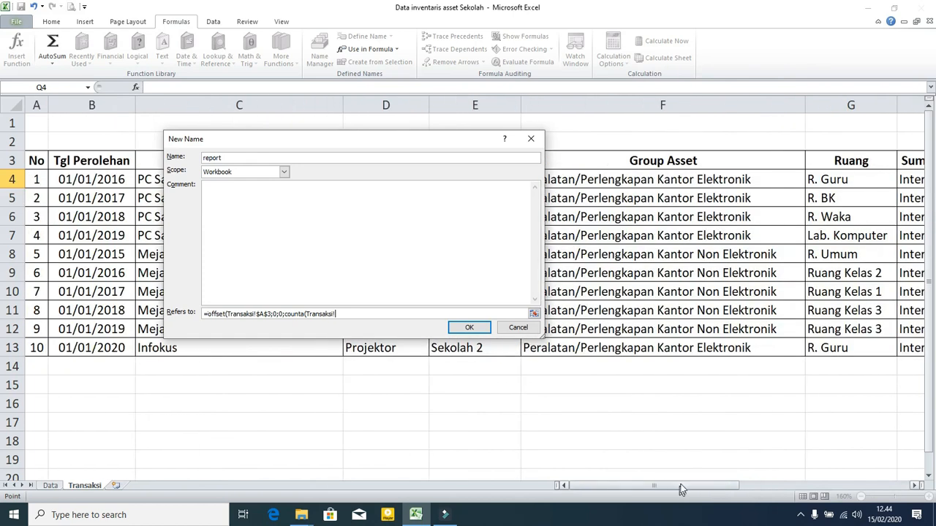
{"action": "type", "text": "p:p"}
{"action": "key", "text": "F4"}
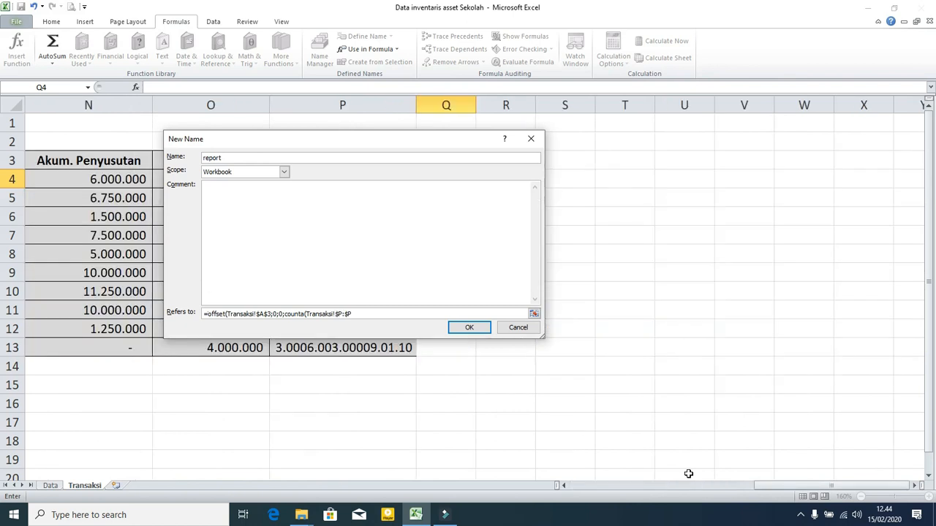
{"action": "left_click_drag", "start_coordinate": [804, 486], "coordinate": [561, 495]}
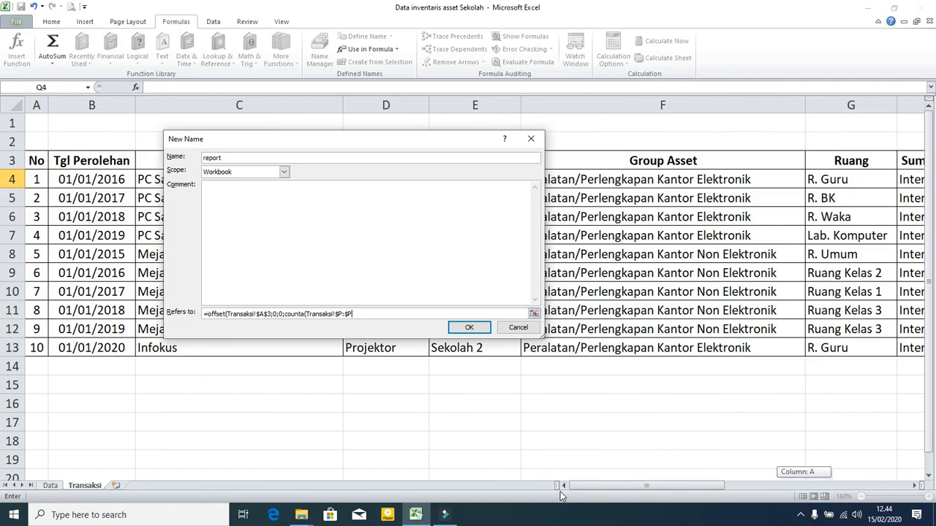
{"action": "left_click_drag", "start_coordinate": [560, 495], "coordinate": [560, 494]}
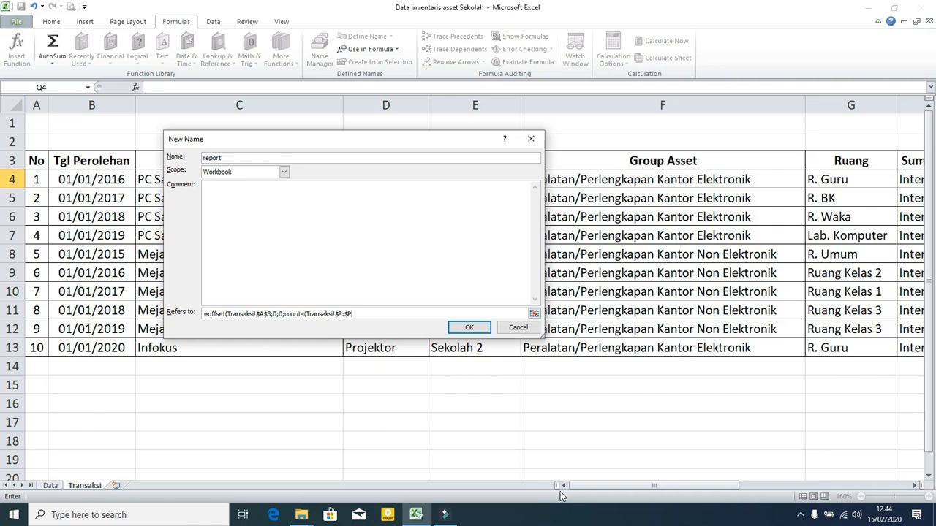
{"action": "type", "text": ");16)"}
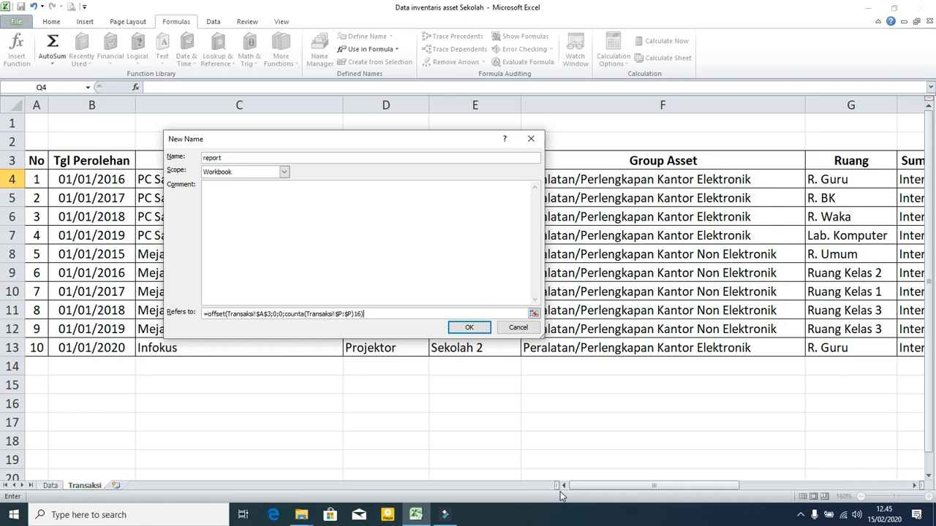
Insert the missing semicolon before 16 in the reference formula and save the report name
{"action": "left_click", "coordinate": [468, 327]}
{"action": "left_click", "coordinate": [449, 297]}
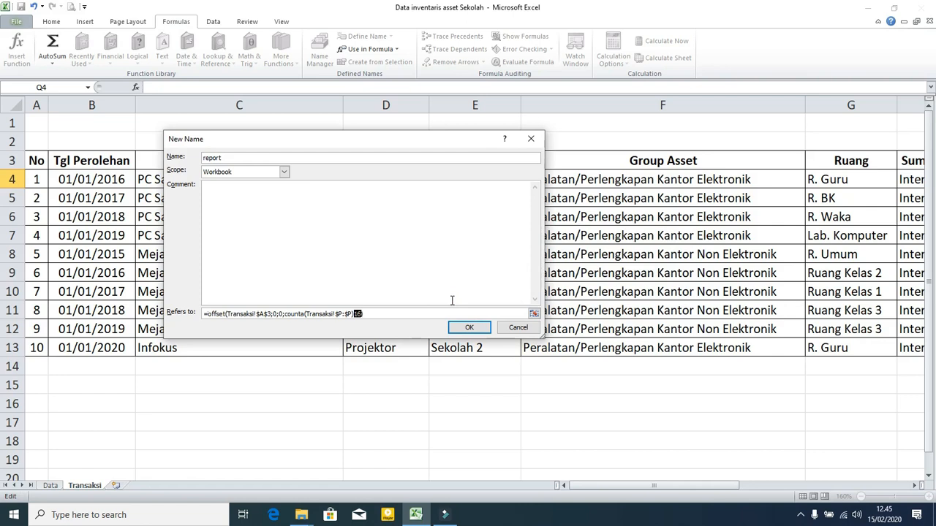
{"action": "left_click", "coordinate": [356, 315]}
{"action": "left_click", "coordinate": [470, 328]}
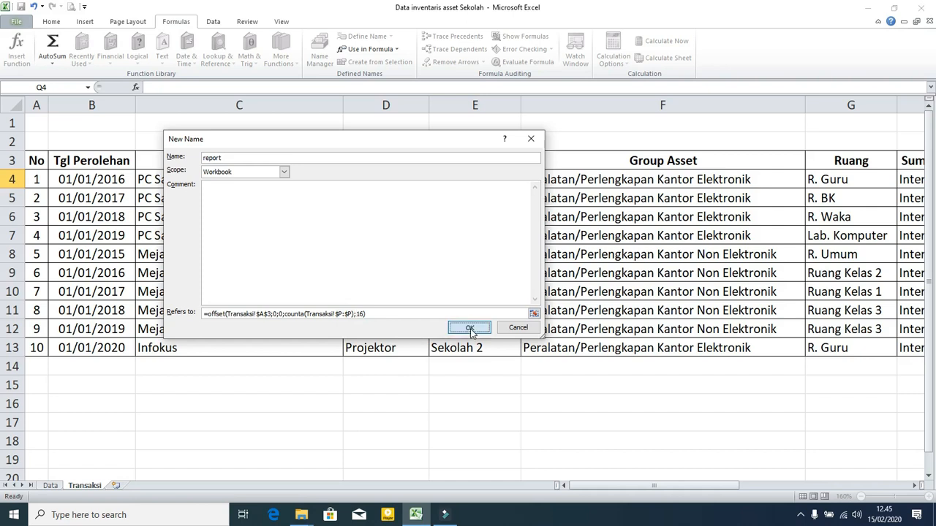
Check which range the report name covers on the Transaksi sheet and close the Name Manager
{"action": "left_click", "coordinate": [409, 330]}
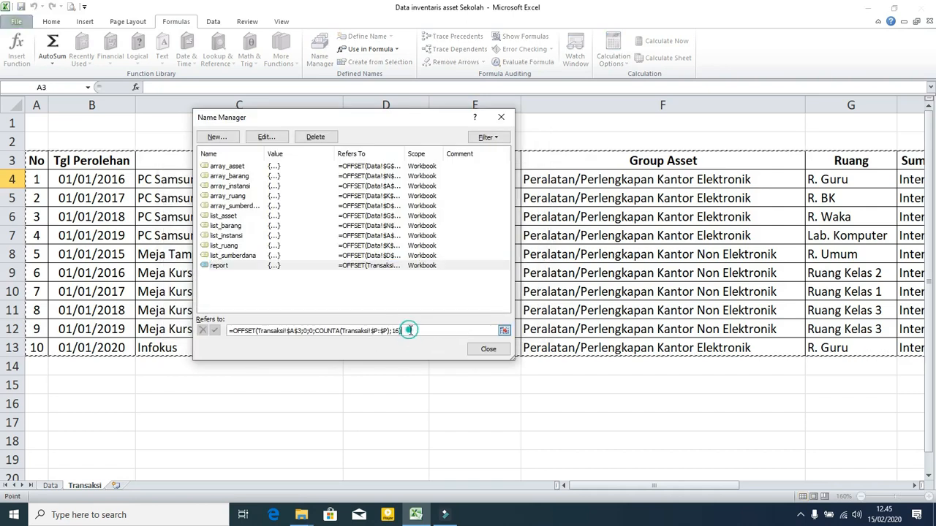
{"action": "left_click_drag", "start_coordinate": [680, 486], "coordinate": [528, 350]}
{"action": "left_click", "coordinate": [488, 348]}
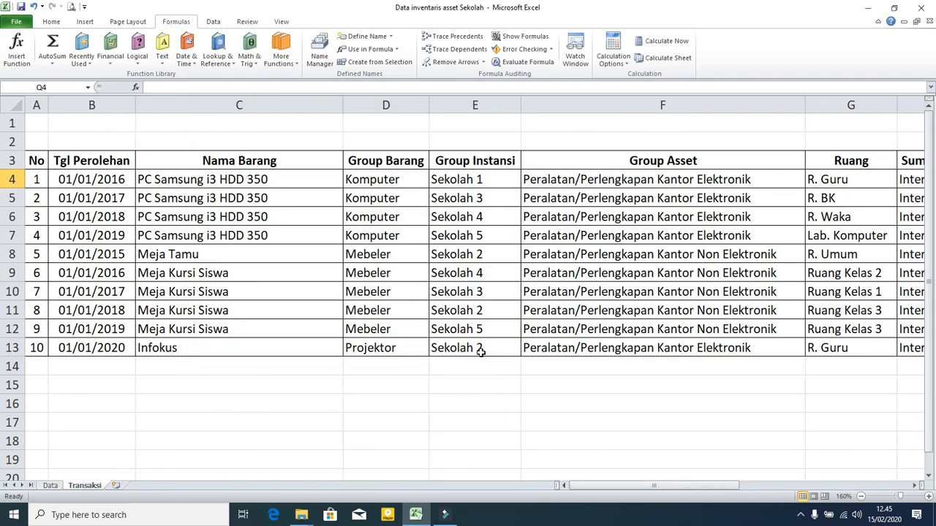
Create a PivotTable from Transaksi!$A$3:$P$13 on a new worksheet
{"action": "left_click", "coordinate": [50, 22]}
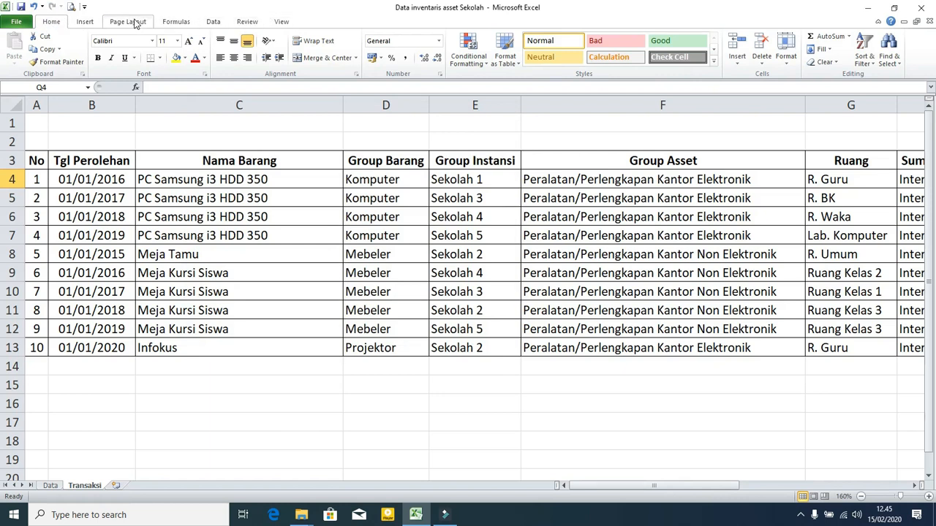
{"action": "left_click", "coordinate": [86, 22]}
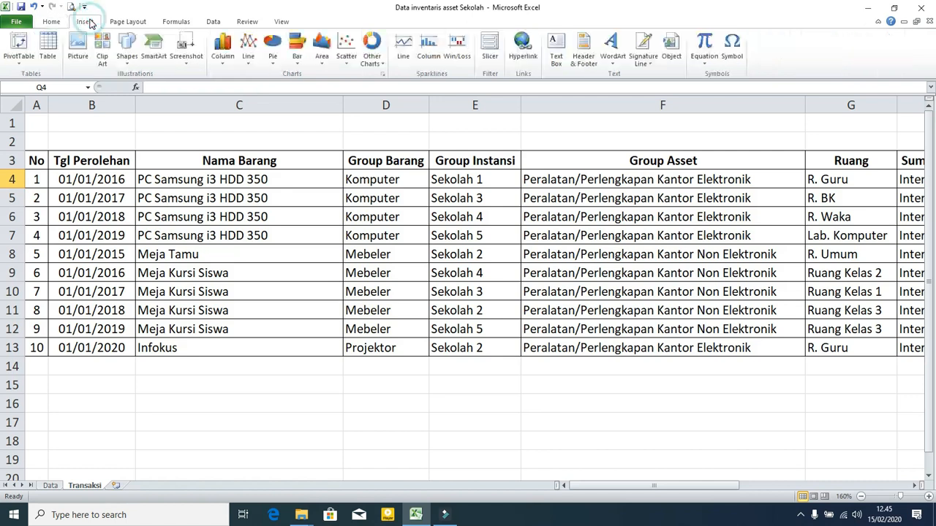
{"action": "left_click", "coordinate": [16, 65]}
{"action": "left_click", "coordinate": [30, 84]}
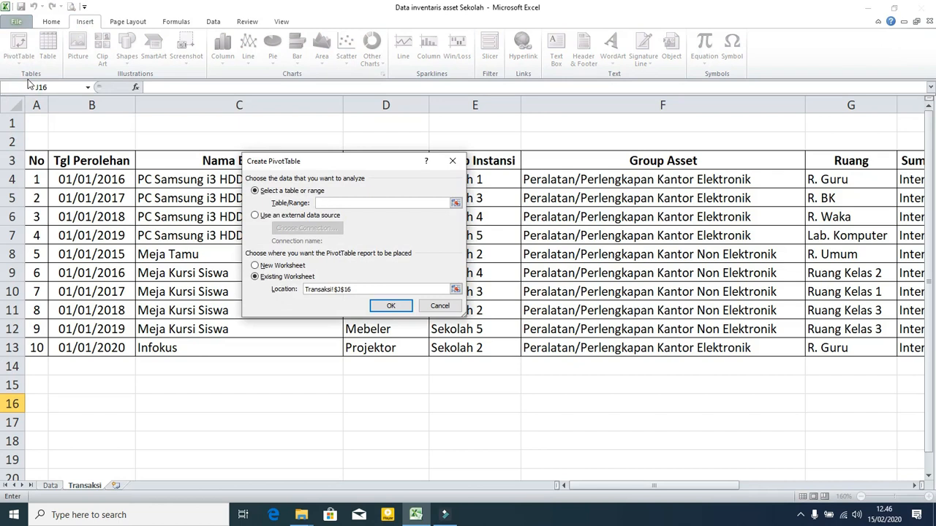
{"action": "left_click_drag", "start_coordinate": [36, 160], "coordinate": [911, 348]}
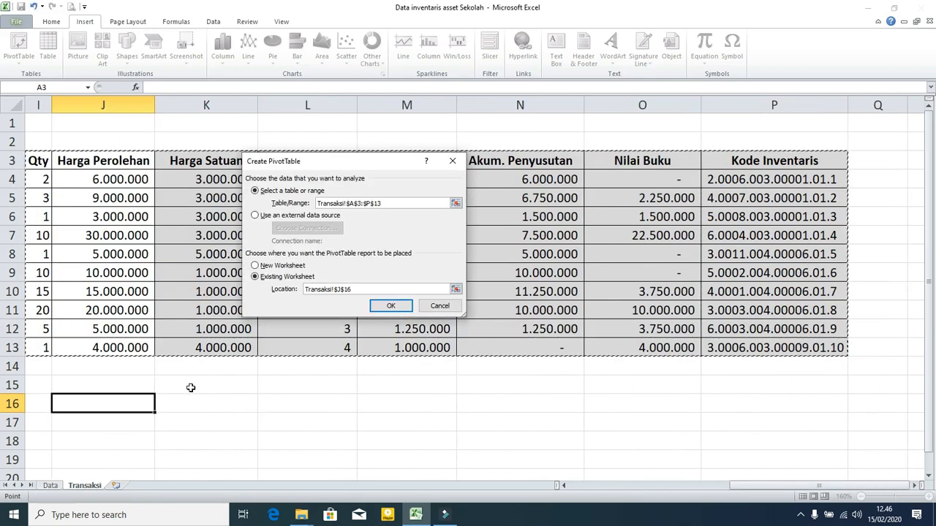
{"action": "left_click", "coordinate": [284, 268]}
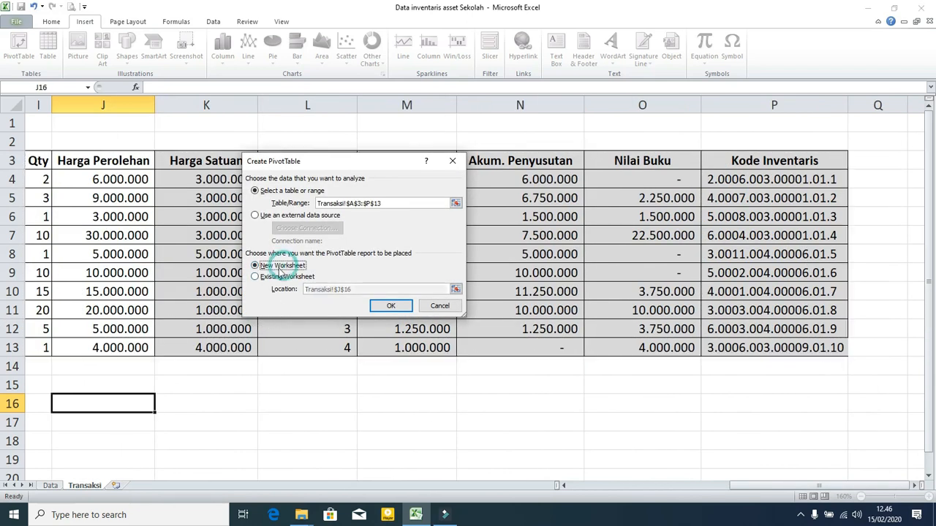
{"action": "left_click", "coordinate": [391, 307]}
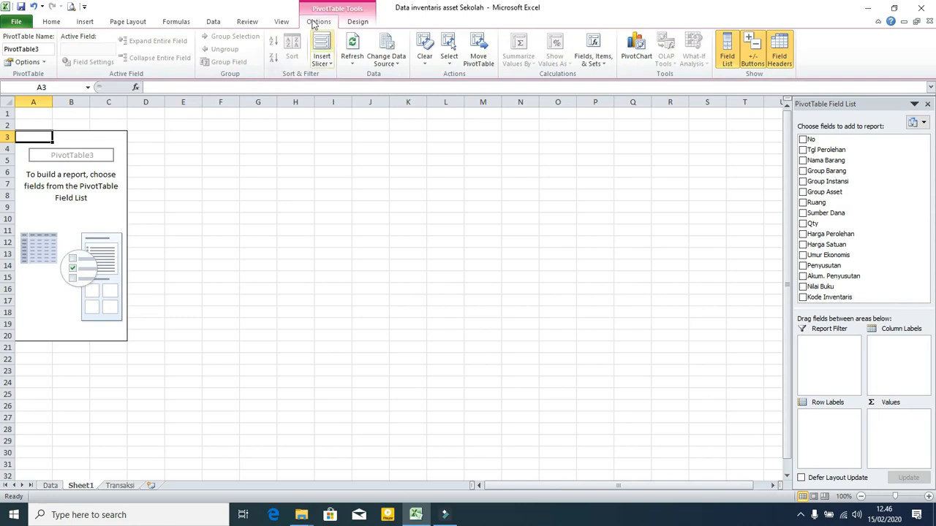
Change the PivotTable's data source to the named range report
{"action": "left_click", "coordinate": [360, 23]}
{"action": "left_click", "coordinate": [322, 23]}
{"action": "left_click", "coordinate": [386, 65]}
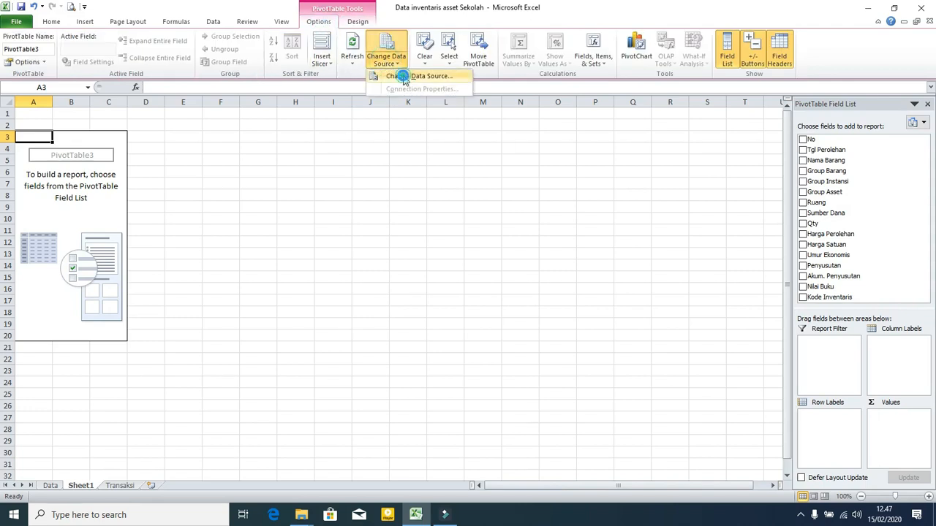
{"action": "left_click", "coordinate": [403, 77]}
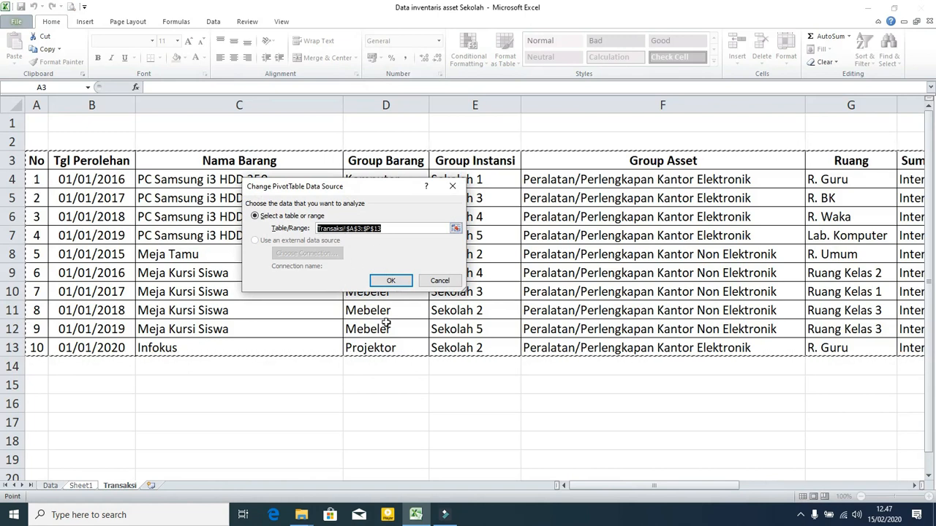
{"action": "type", "text": "report"}
{"action": "left_click", "coordinate": [392, 281]}
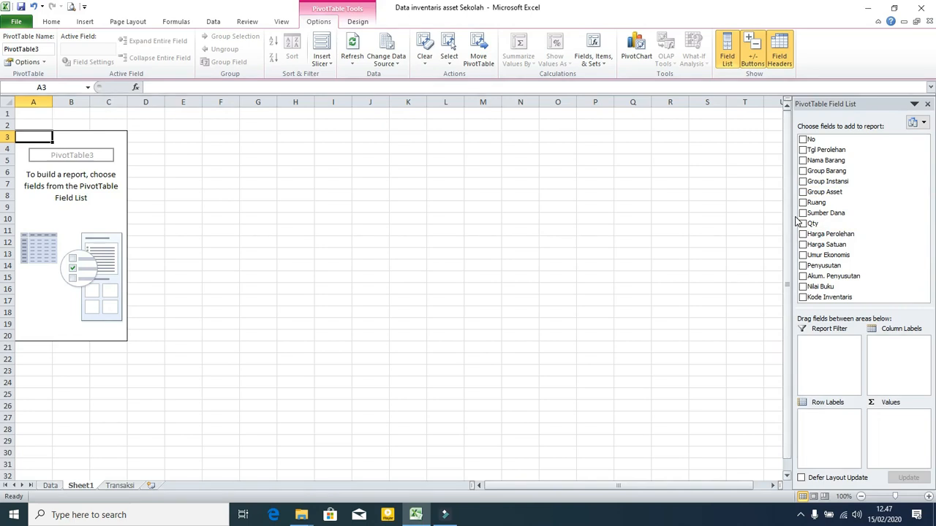
Widen the field list and add Harga Perolehan, Nilai Buku, Penyusutan and Akum. Penyusutan, in that order, as summed values
{"action": "left_click_drag", "start_coordinate": [794, 221], "coordinate": [727, 220]}
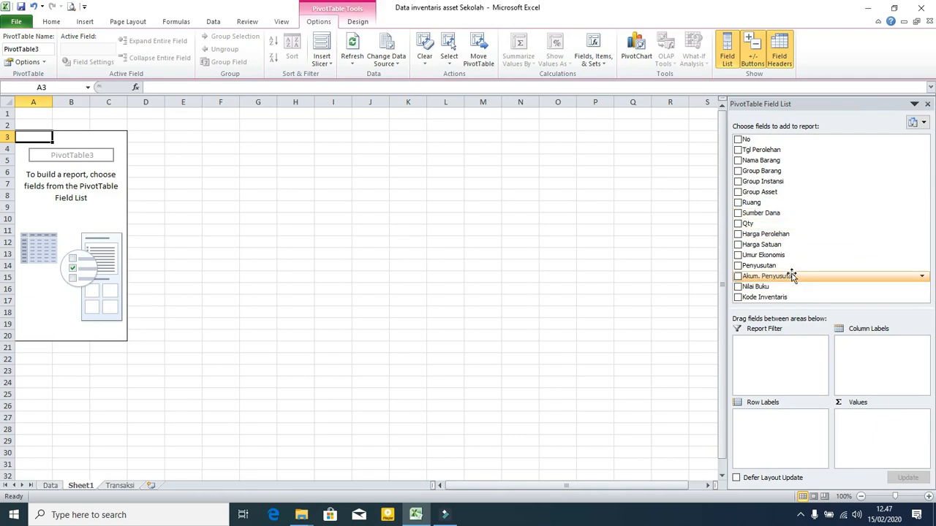
{"action": "left_click_drag", "start_coordinate": [764, 288], "coordinate": [869, 440]}
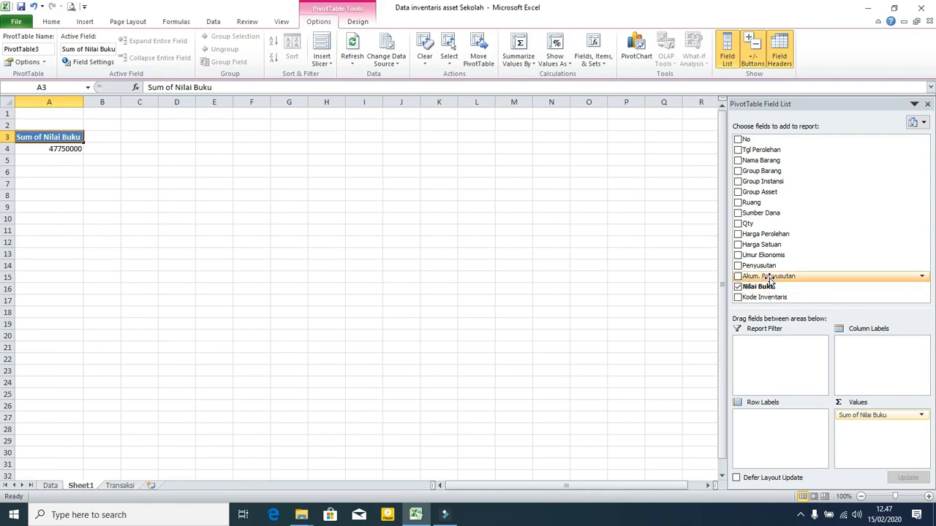
{"action": "left_click_drag", "start_coordinate": [761, 265], "coordinate": [844, 398]}
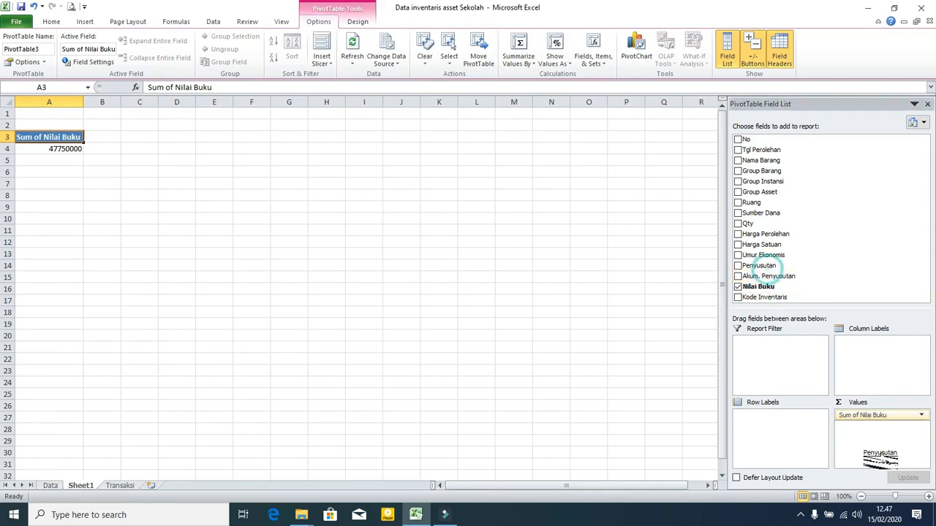
{"action": "left_click", "coordinate": [772, 277]}
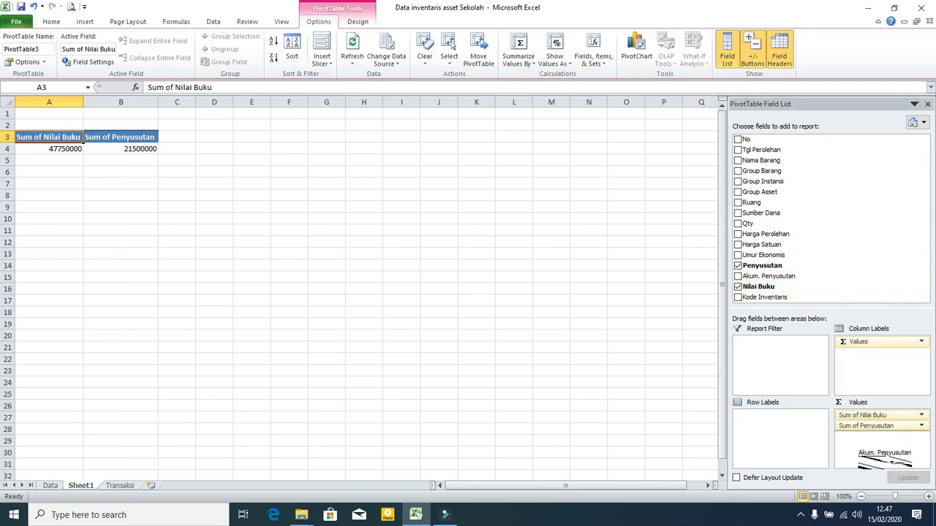
{"action": "left_click_drag", "start_coordinate": [765, 234], "coordinate": [852, 412]}
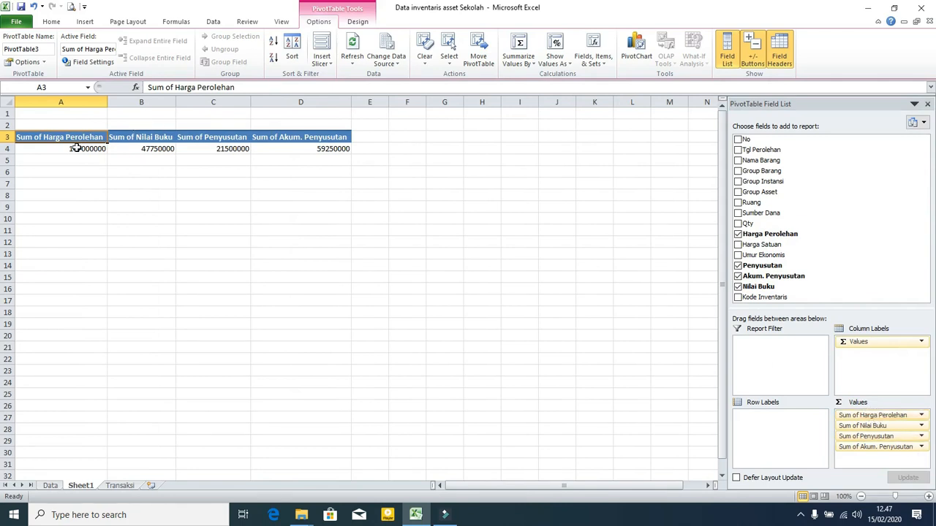
Format the four PivotTable totals in A4:D4 with thousands separators and no decimal places
{"action": "left_click_drag", "start_coordinate": [76, 149], "coordinate": [307, 152]}
{"action": "left_click", "coordinate": [50, 21]}
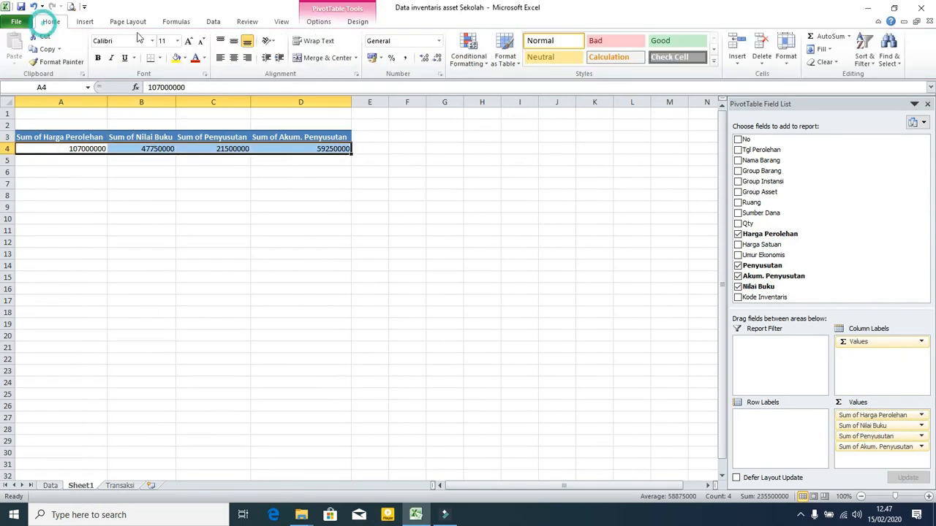
{"action": "left_click", "coordinate": [405, 58]}
{"action": "left_click", "coordinate": [439, 60]}
{"action": "left_click", "coordinate": [440, 59]}
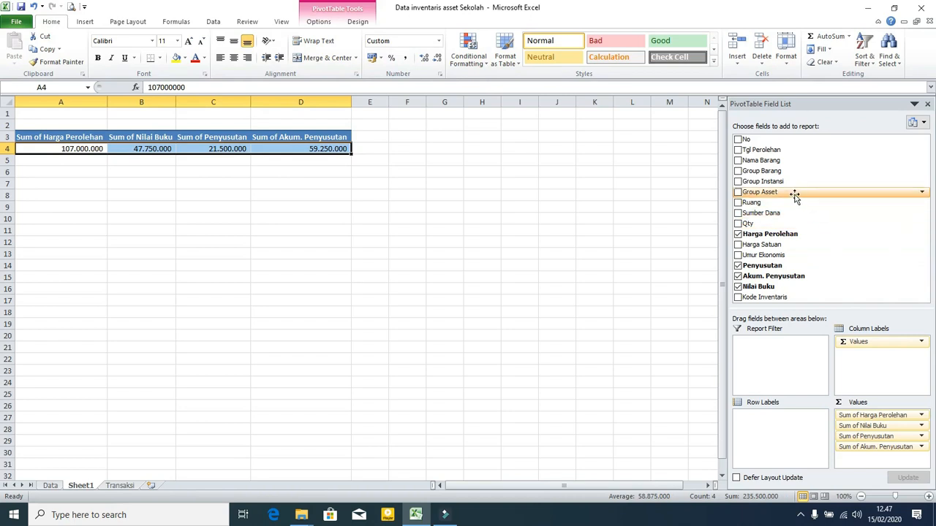
Group the PivotTable rows by Group Barang and then Group Instansi, trying Group Asset as the outer level and removing it
{"action": "left_click_drag", "start_coordinate": [794, 181], "coordinate": [780, 440]}
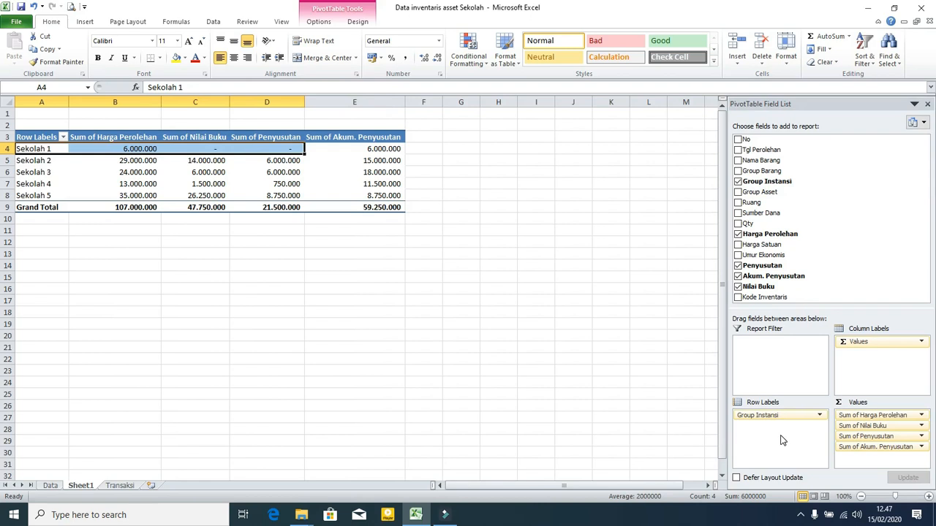
{"action": "left_click_drag", "start_coordinate": [766, 192], "coordinate": [788, 414]}
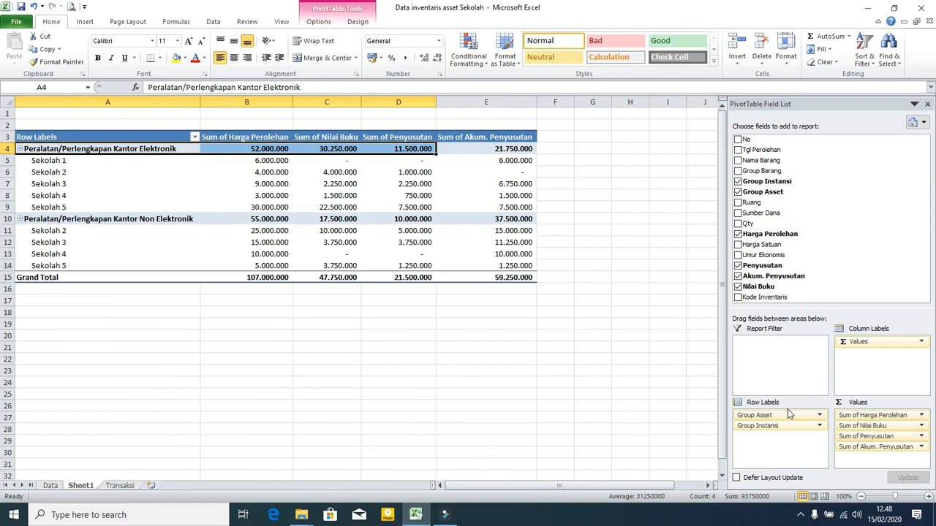
{"action": "left_click_drag", "start_coordinate": [773, 171], "coordinate": [769, 421]}
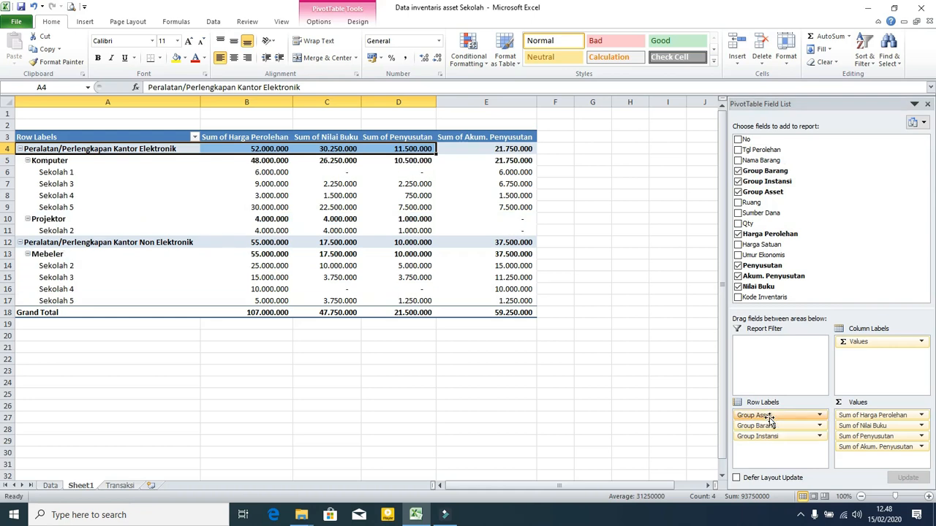
{"action": "left_click", "coordinate": [738, 193]}
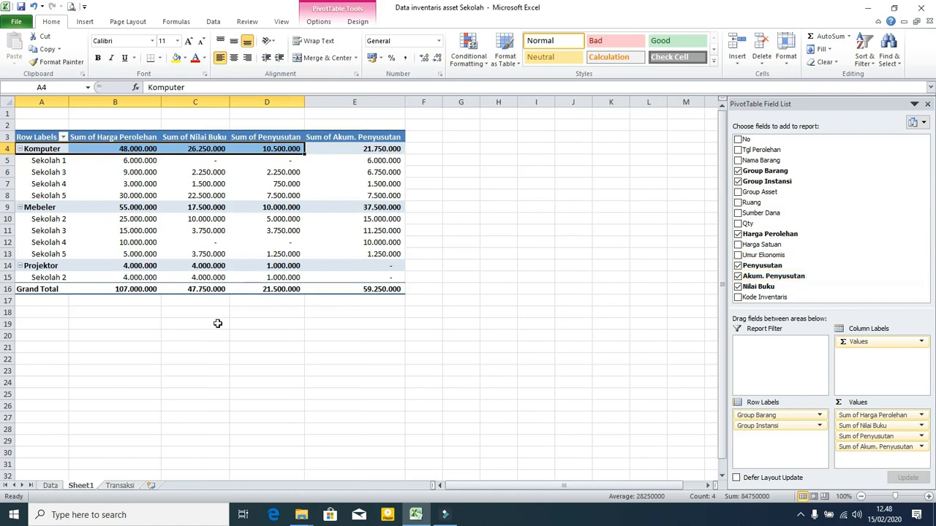
Examine the value columns, the Harga Perolehan grand total and its subtotals for Komputer, Mebeler and Projektor
{"action": "left_click", "coordinate": [163, 97]}
{"action": "left_click", "coordinate": [229, 100]}
{"action": "left_click", "coordinate": [304, 100]}
{"action": "left_click", "coordinate": [405, 102]}
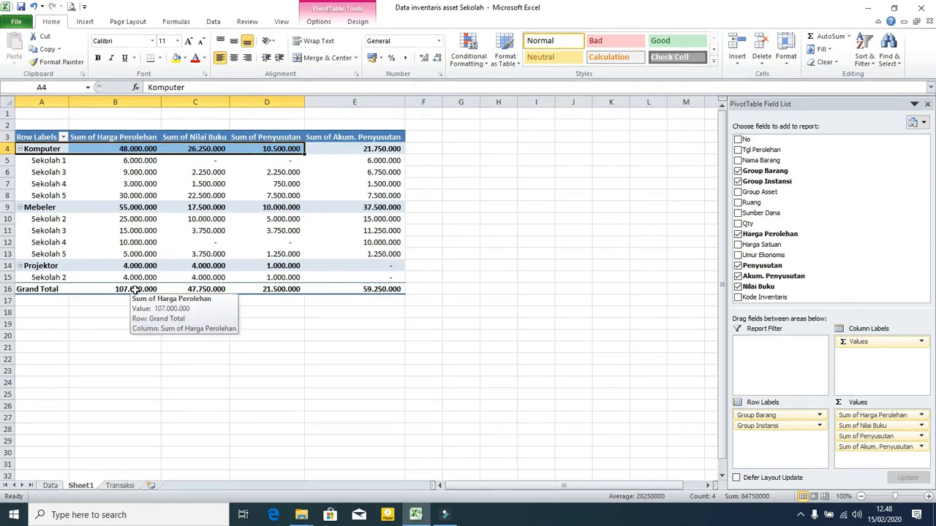
{"action": "left_click", "coordinate": [134, 290]}
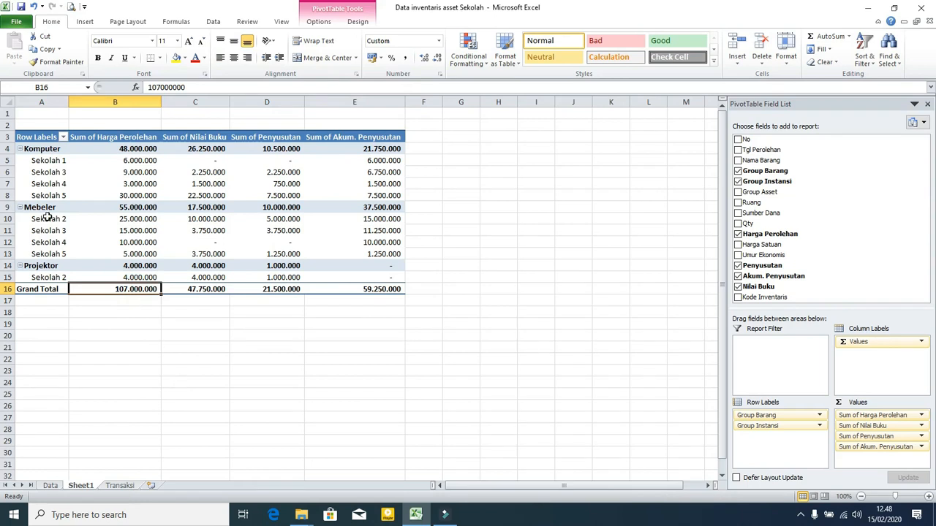
{"action": "left_click", "coordinate": [136, 149]}
{"action": "left_click", "coordinate": [128, 209]}
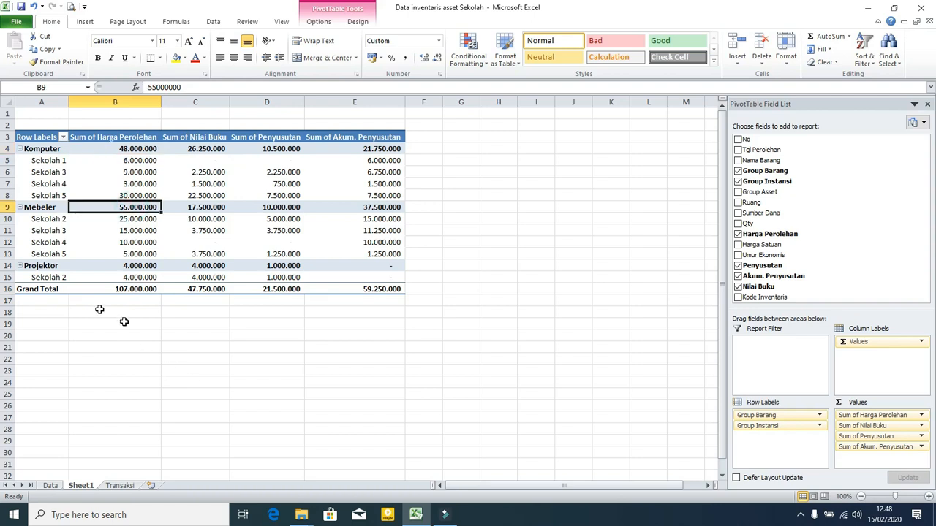
{"action": "left_click", "coordinate": [141, 267]}
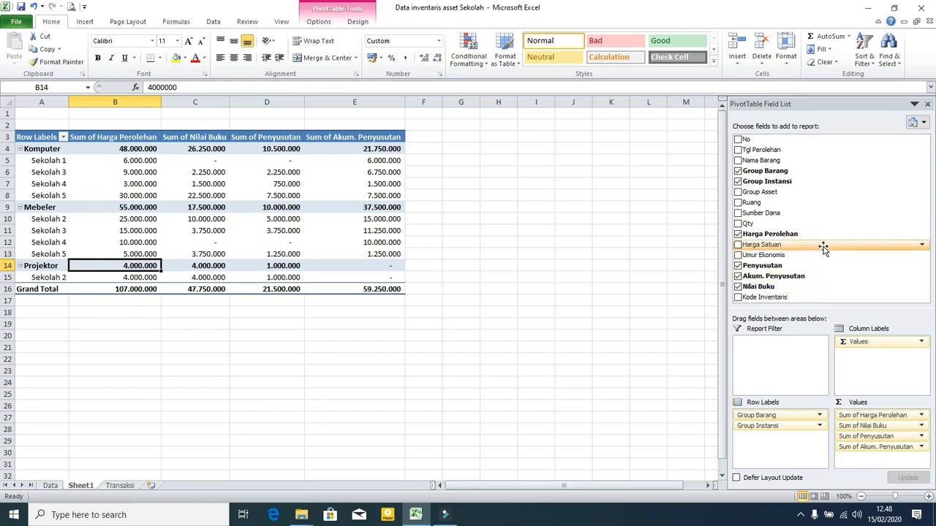
Add Ruang as the innermost row level and place Qty as the first summed value
{"action": "left_click_drag", "start_coordinate": [773, 205], "coordinate": [775, 448]}
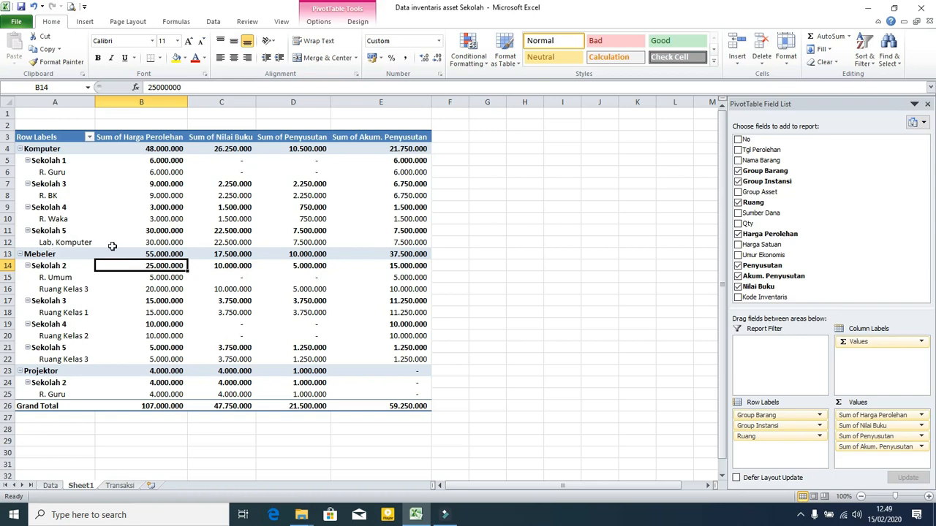
{"action": "left_click", "coordinate": [765, 228]}
{"action": "left_click_drag", "start_coordinate": [811, 425], "coordinate": [875, 409]}
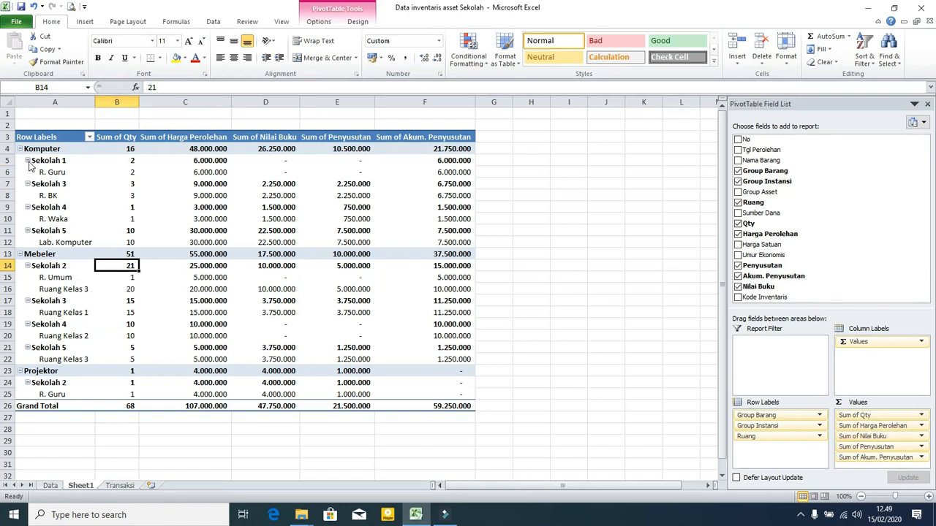
Examine the Qty figures for Komputer by school and room, from Sekolah 1 to Lab. Komputer in Sekolah 5
{"action": "left_click", "coordinate": [134, 149]}
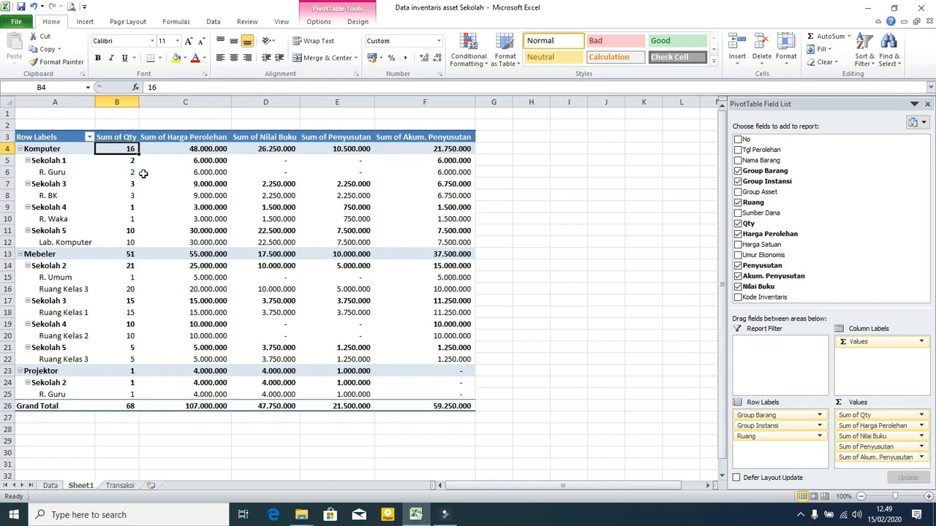
{"action": "left_click", "coordinate": [136, 160]}
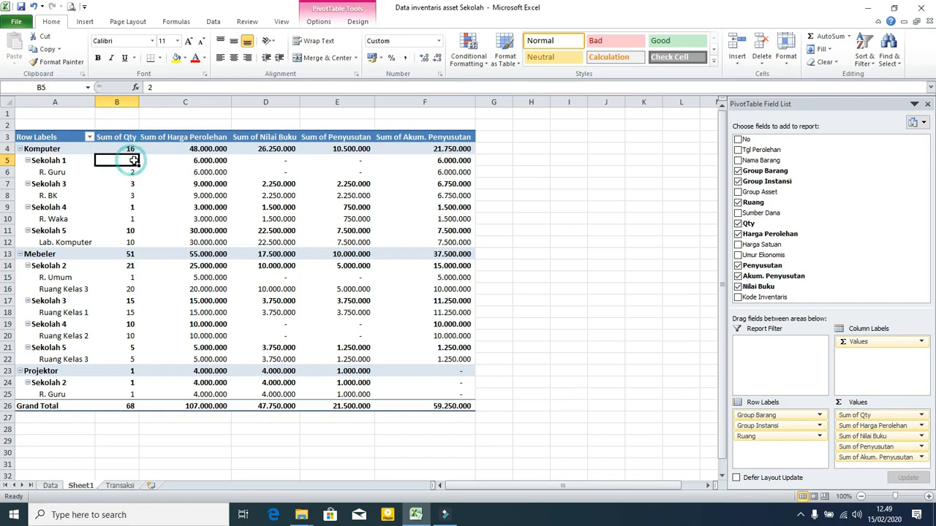
{"action": "left_click", "coordinate": [136, 173]}
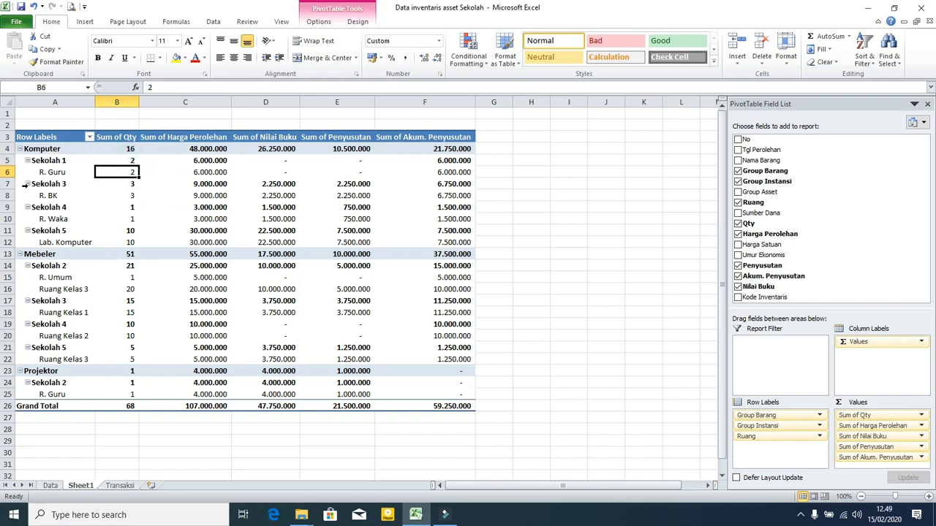
{"action": "left_click", "coordinate": [133, 184]}
{"action": "left_click", "coordinate": [132, 196]}
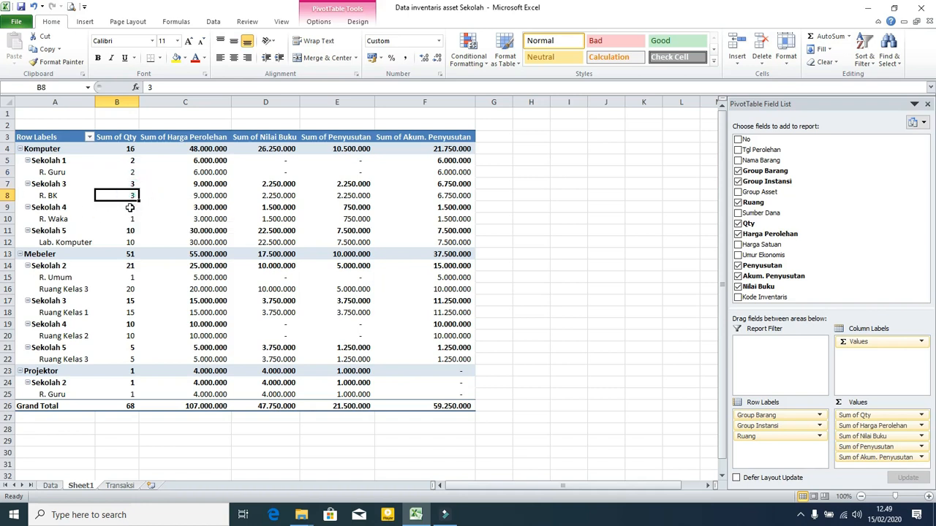
{"action": "left_click", "coordinate": [133, 218]}
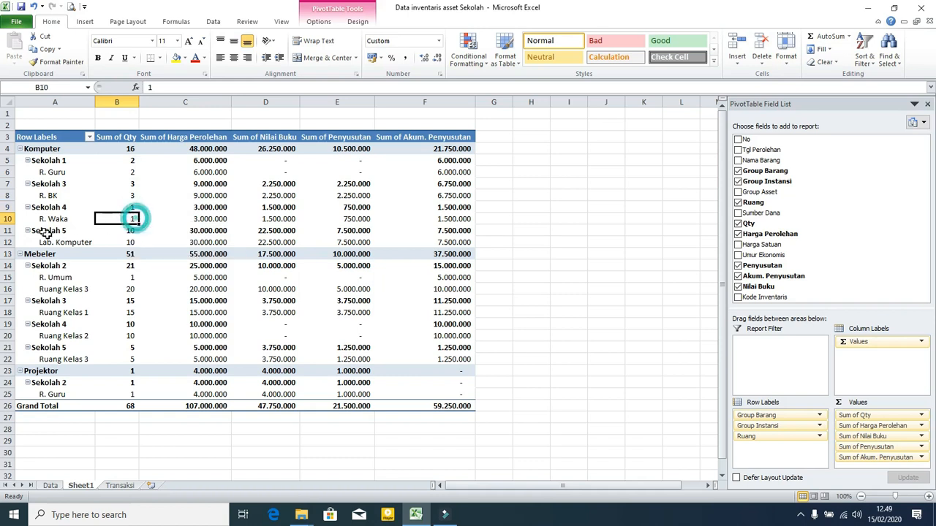
{"action": "left_click", "coordinate": [129, 231]}
{"action": "left_click", "coordinate": [130, 242]}
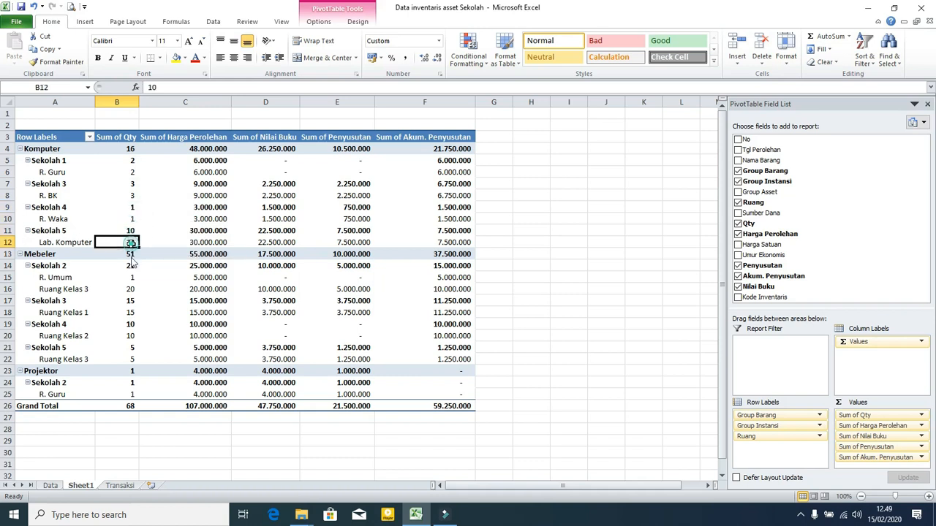
Examine the Nilai Buku entries for Sekolah 1 under Komputer and for R. Umum and Sekolah 4 under Mebeler, then leave the PivotTable
{"action": "mouse_move", "coordinate": [206, 395]}
{"action": "mouse_move", "coordinate": [370, 310]}
{"action": "left_click_drag", "start_coordinate": [283, 162], "coordinate": [283, 174]}
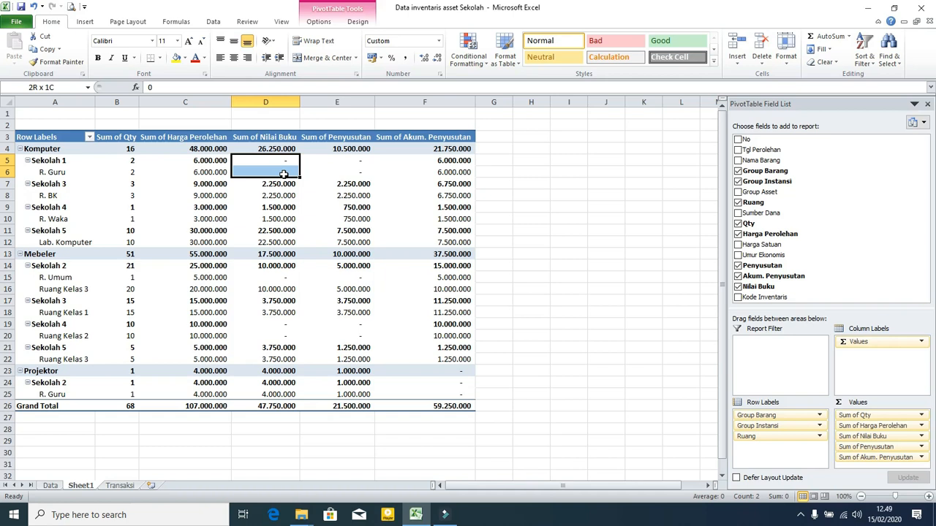
{"action": "left_click_drag", "start_coordinate": [284, 174], "coordinate": [283, 175]}
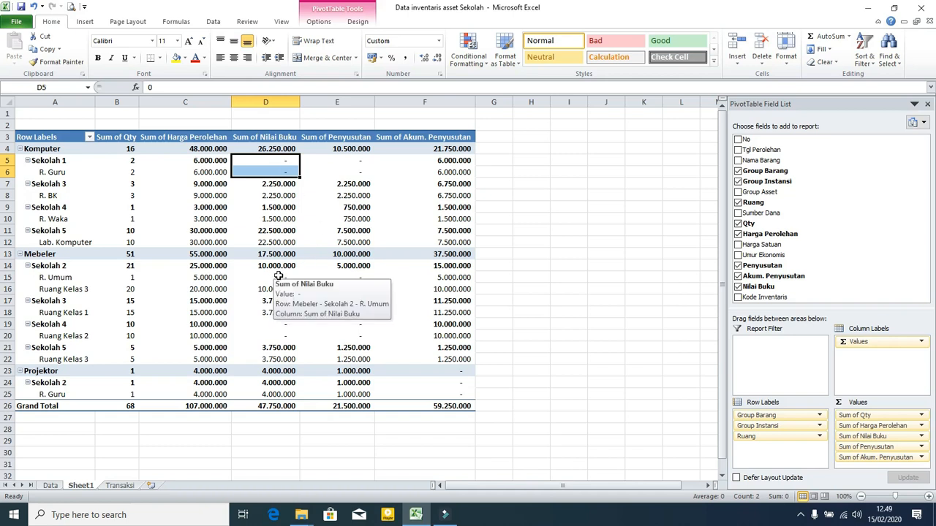
{"action": "left_click", "coordinate": [279, 277]}
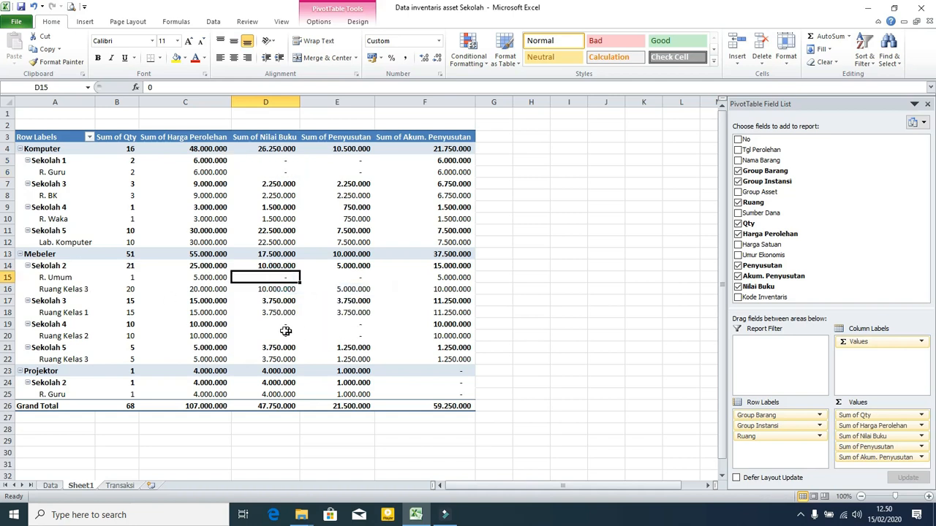
{"action": "mouse_move", "coordinate": [284, 324]}
{"action": "left_mouse_down"}
{"action": "mouse_move", "coordinate": [282, 341]}
{"action": "mouse_move", "coordinate": [284, 334]}
{"action": "left_mouse_up"}
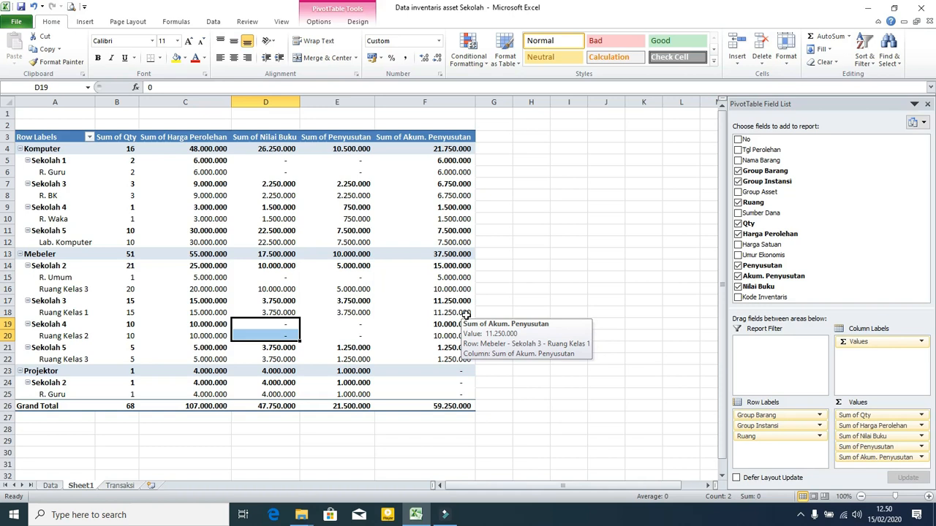
{"action": "left_click", "coordinate": [504, 407]}
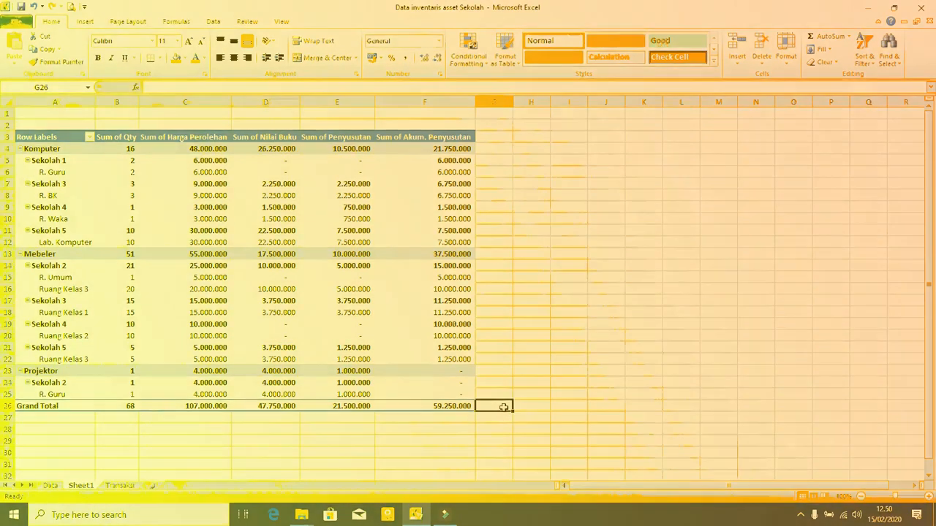